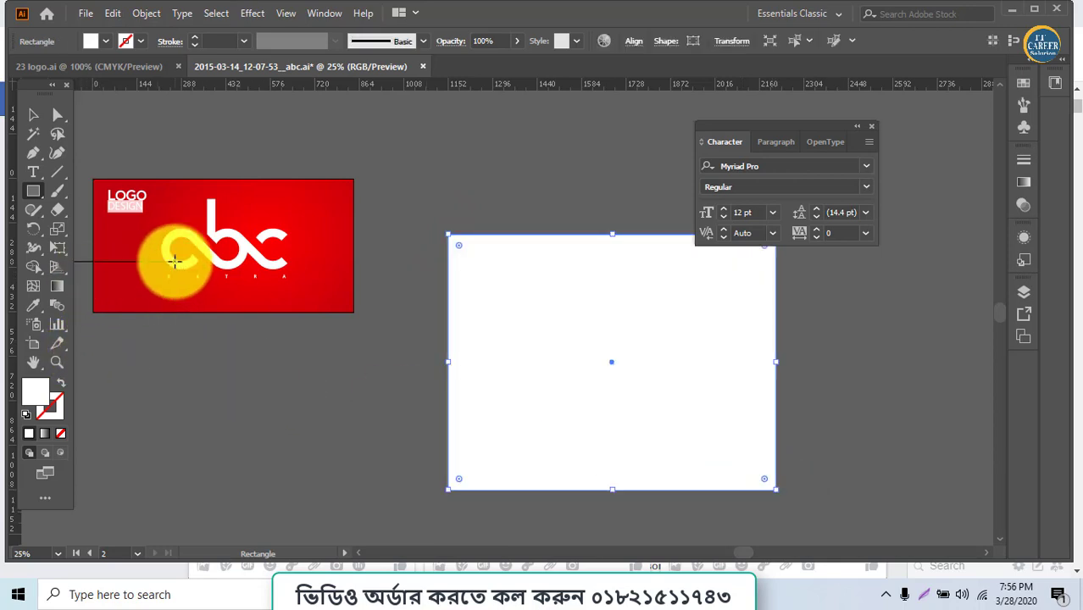
Step: Replace the white rectangle with a square about 1013 pt wide beside the red artboard, with no fill and a white stroke
{"action": "key", "text": "Delete"}
{"action": "left_click_drag", "start_coordinate": [542, 304], "coordinate": [698, 413]}
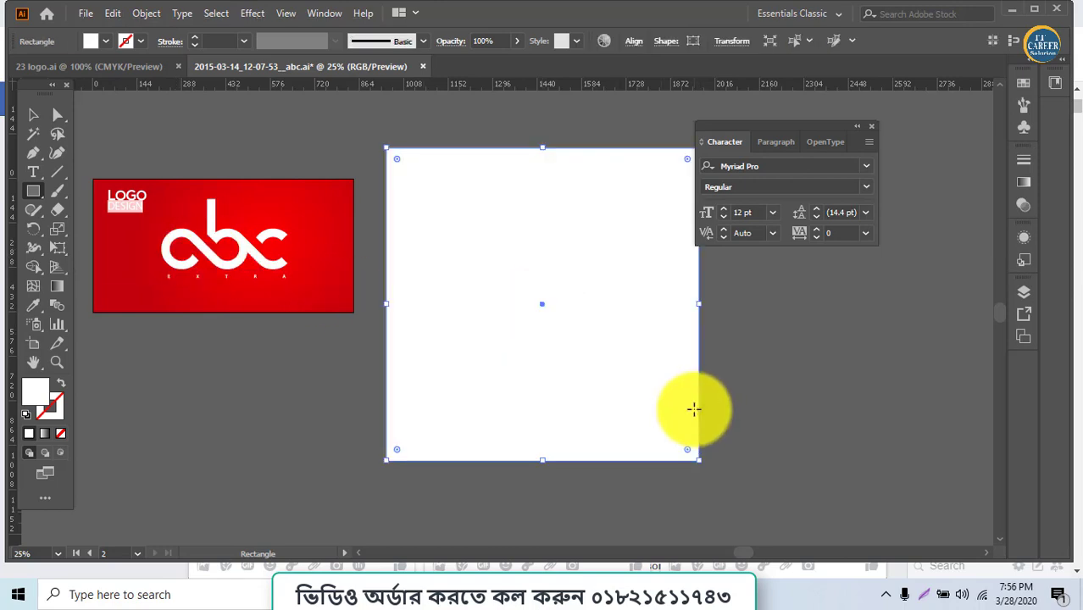
{"action": "left_click", "coordinate": [871, 126]}
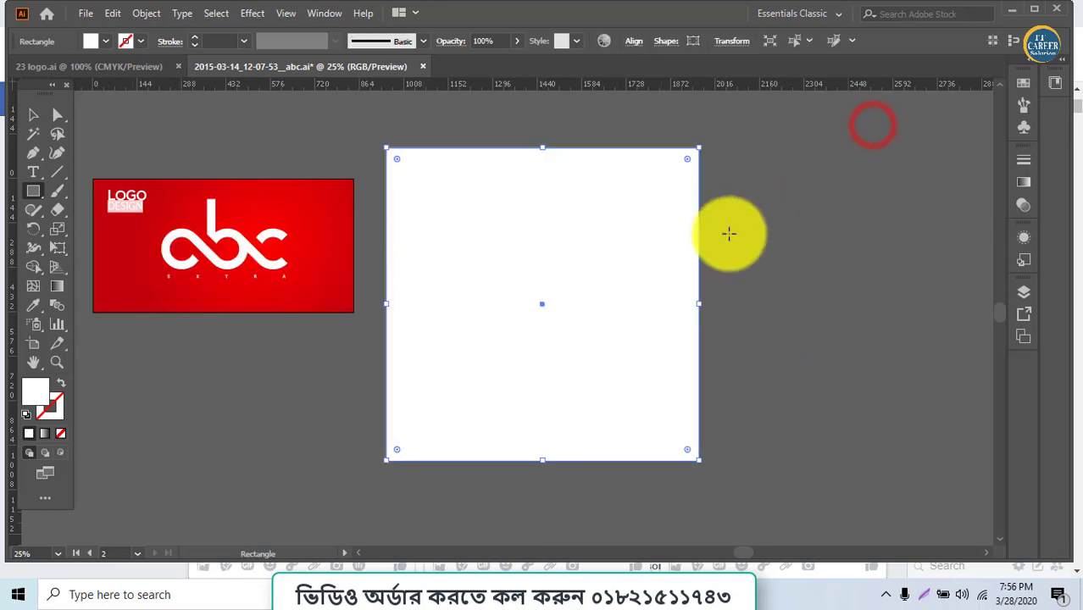
{"action": "left_click", "coordinate": [60, 384]}
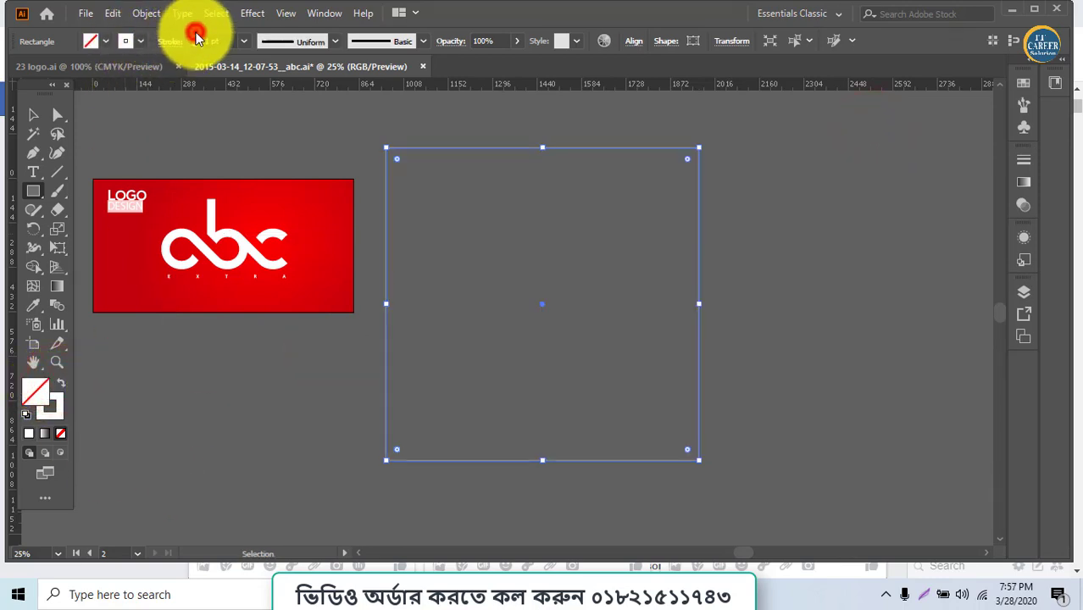
Step: Split the square into a grid of 3 rows and 3 columns with 0 pt gutters
{"action": "left_click", "coordinate": [145, 13]}
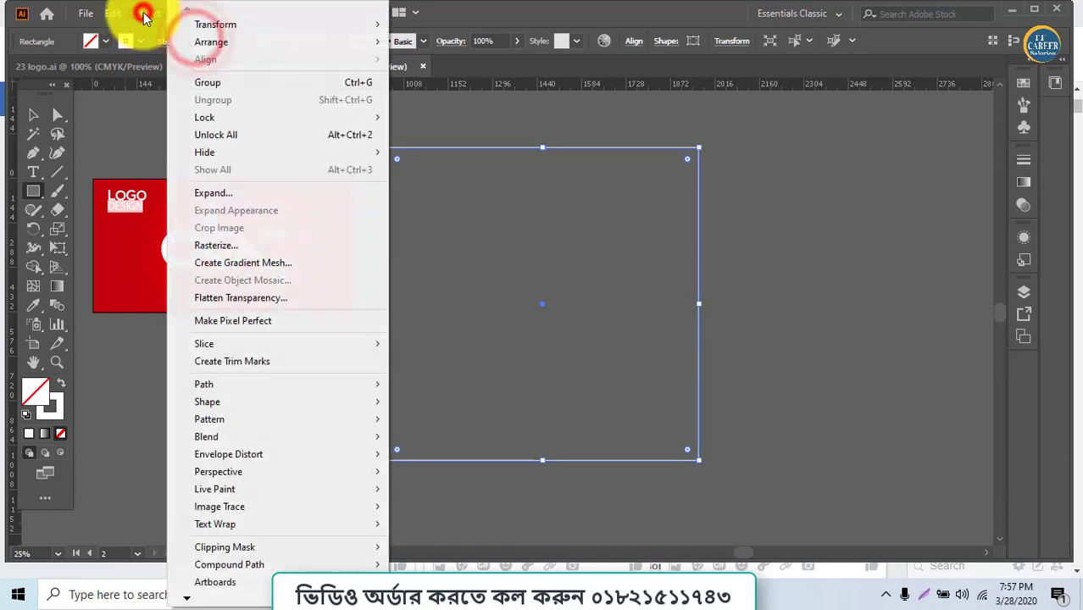
{"action": "left_click", "coordinate": [197, 384]}
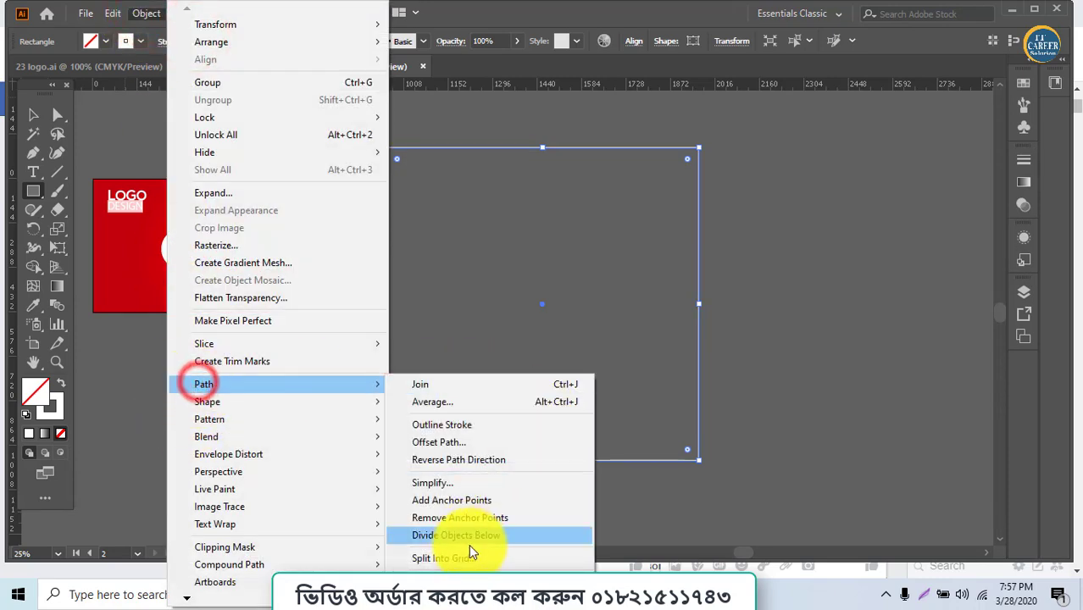
{"action": "left_click", "coordinate": [467, 559]}
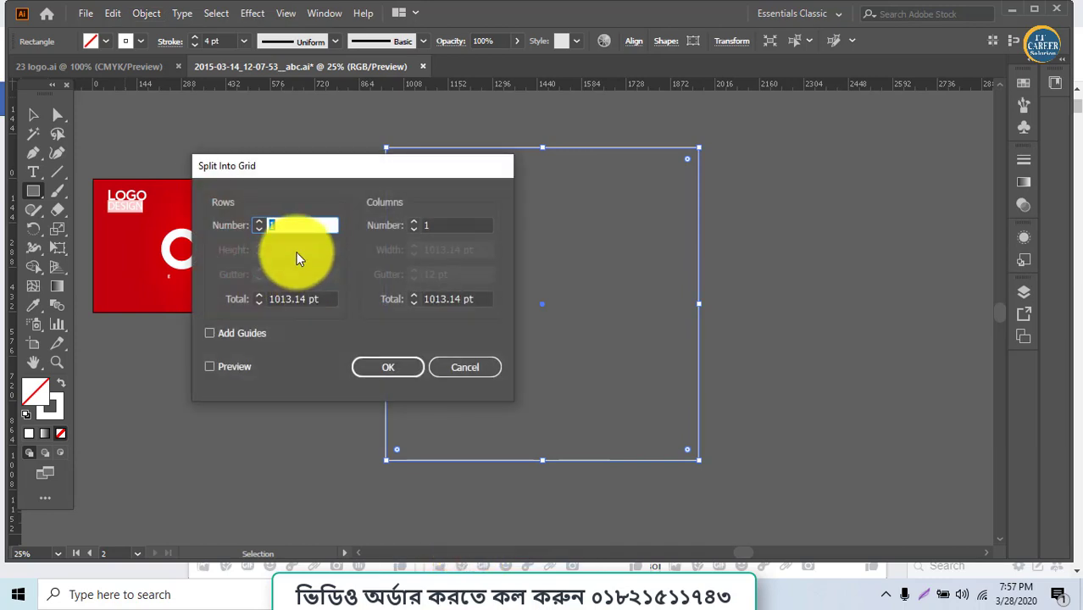
{"action": "type", "text": "3"}
{"action": "double_click", "coordinate": [435, 224]}
{"action": "type", "text": "3"}
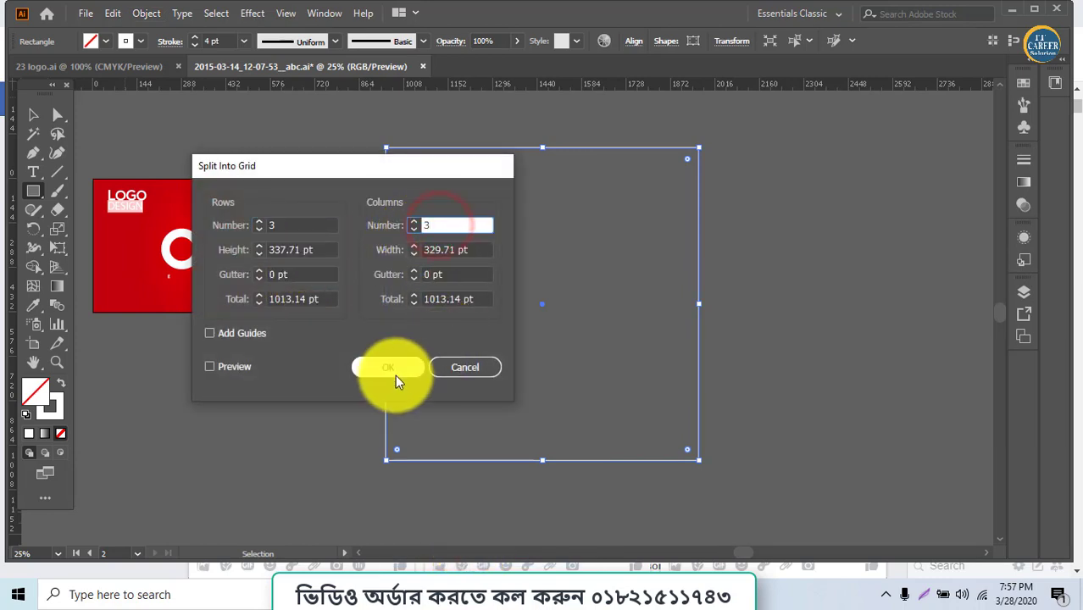
{"action": "left_click", "coordinate": [395, 375]}
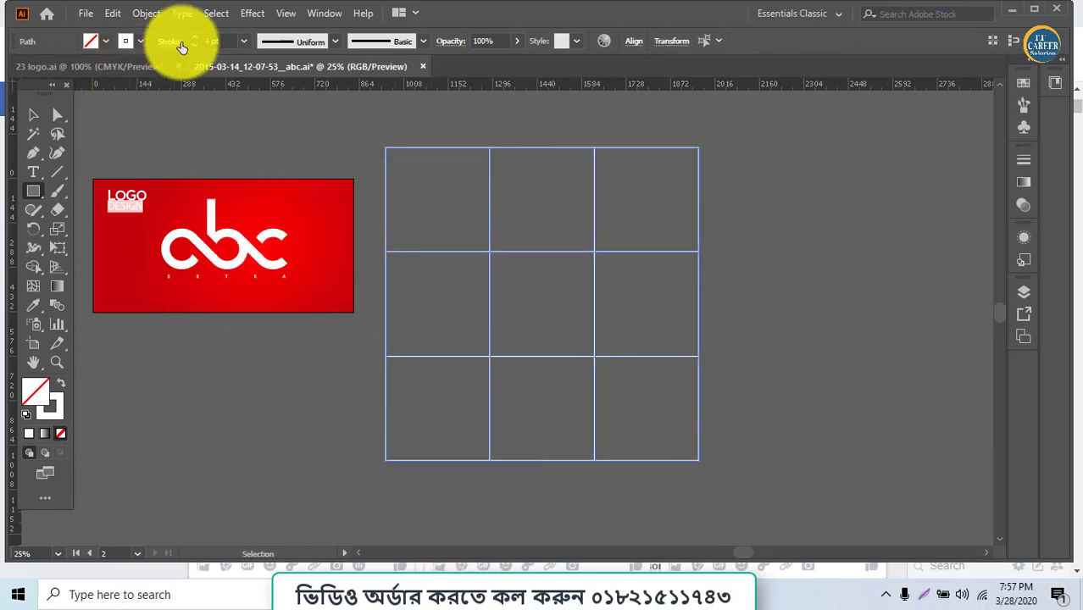
Step: Rotate the whole grid about 45 degrees into a diamond and move it slightly away from the red artboard
{"action": "left_click", "coordinate": [34, 114]}
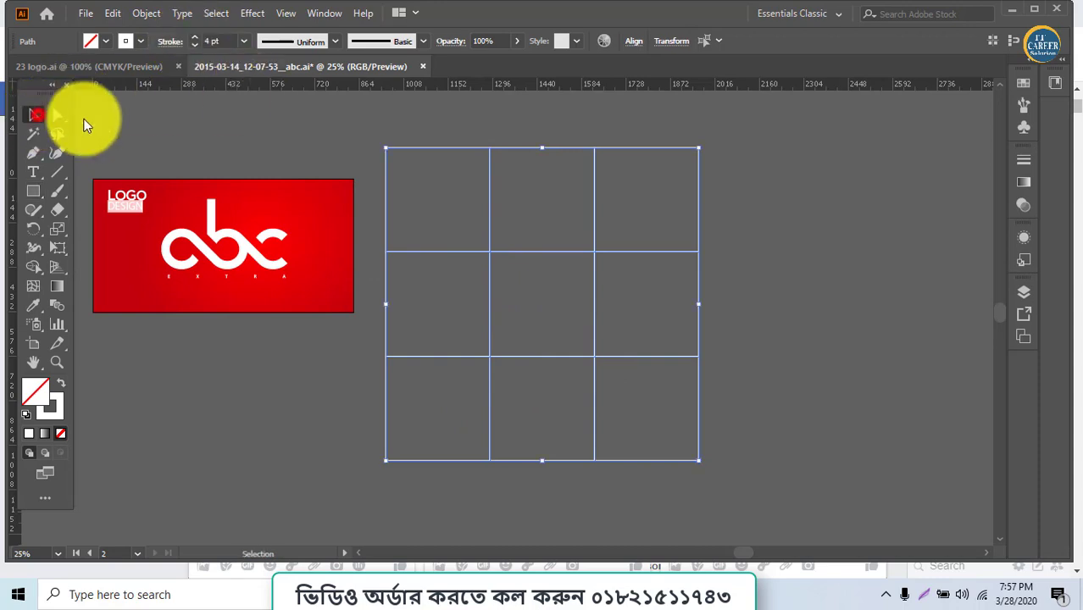
{"action": "left_click_drag", "start_coordinate": [708, 139], "coordinate": [773, 311]}
{"action": "left_click_drag", "start_coordinate": [621, 318], "coordinate": [682, 307]}
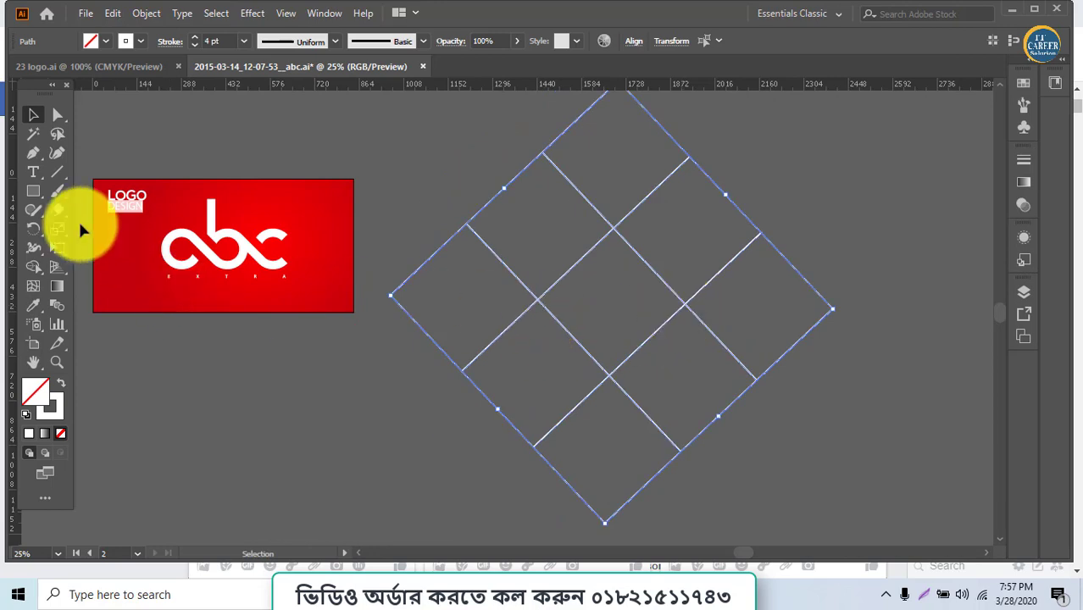
Step: Draw an unfilled white circle centred on the diamond's leftmost cell and set its stroke to 20 pt
{"action": "left_click", "coordinate": [33, 192]}
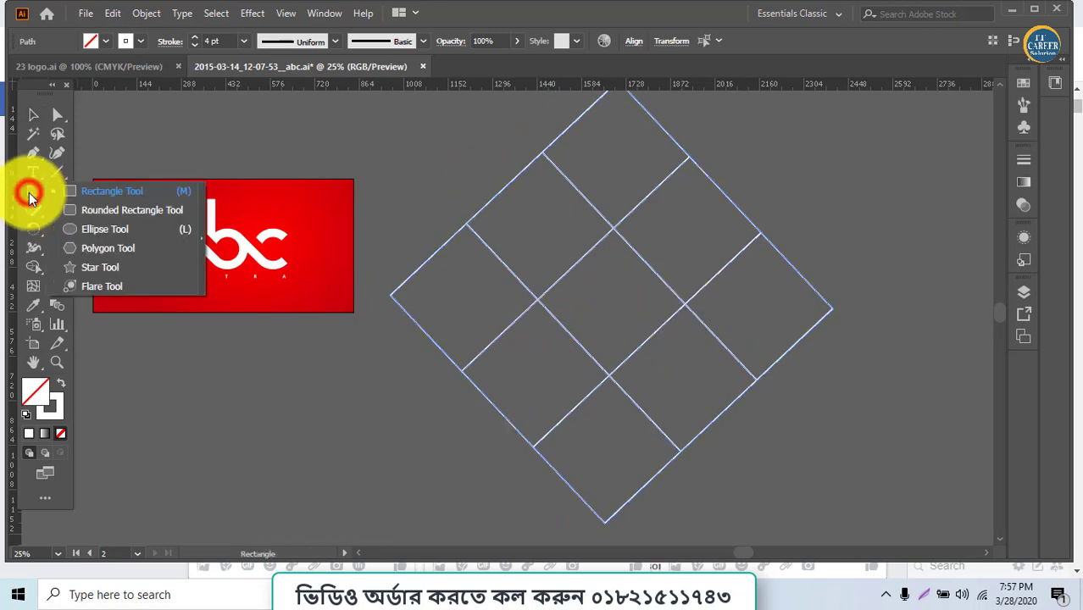
{"action": "left_click", "coordinate": [104, 228]}
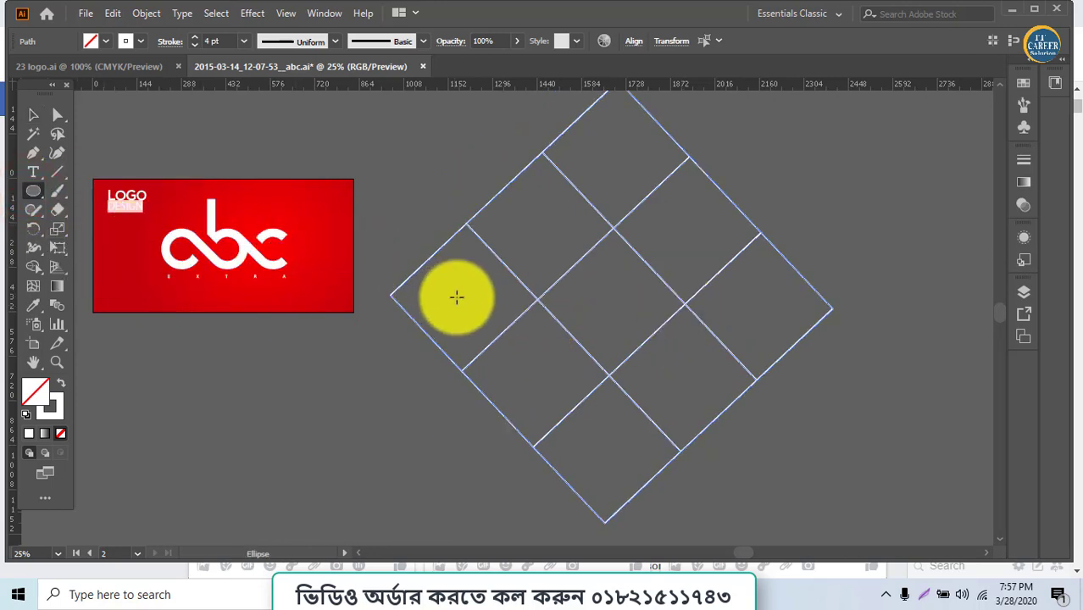
{"action": "left_click_drag", "start_coordinate": [464, 296], "coordinate": [522, 335]}
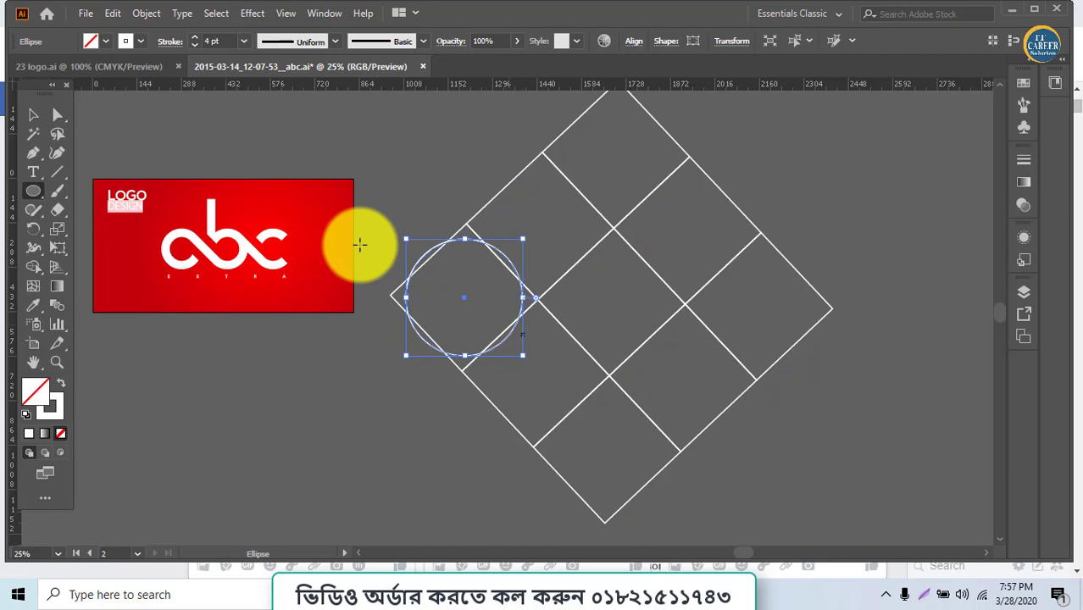
{"action": "left_click", "coordinate": [195, 41]}
{"action": "left_click", "coordinate": [195, 38]}
{"action": "left_click", "coordinate": [195, 38]}
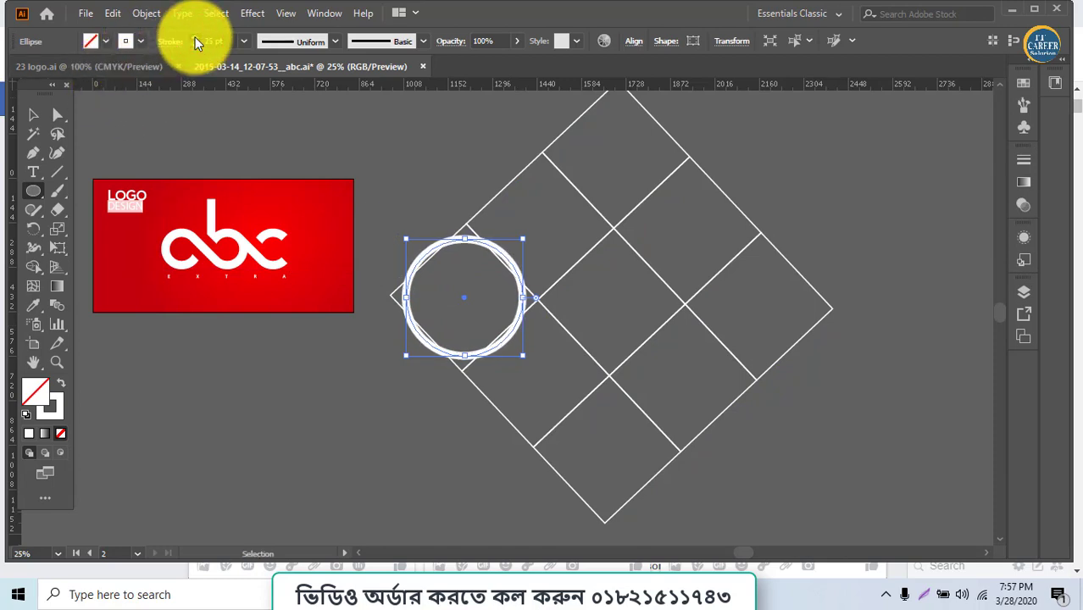
{"action": "left_click", "coordinate": [195, 40]}
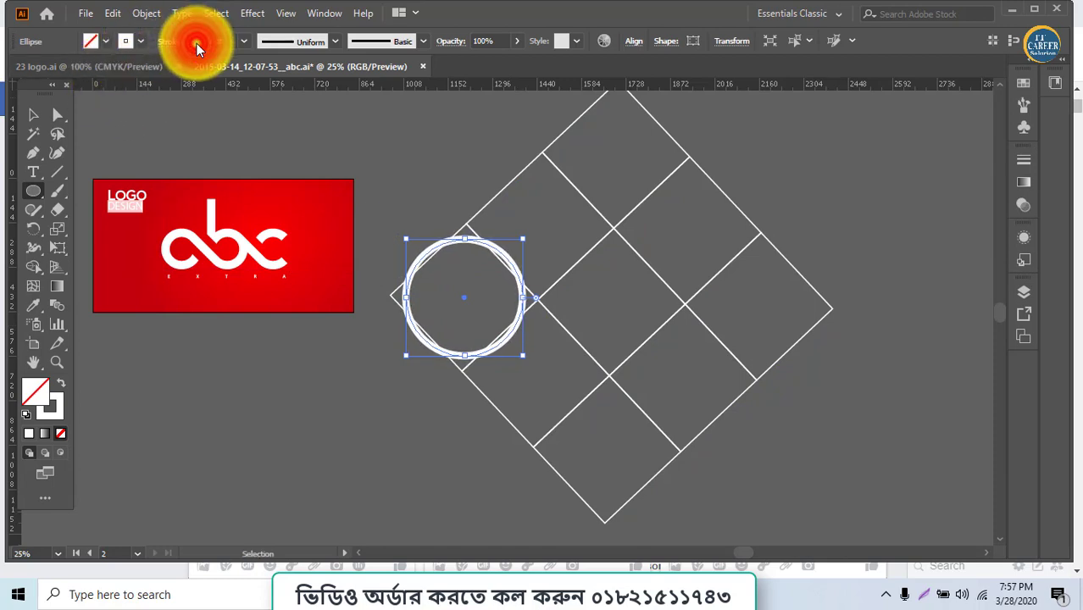
{"action": "left_click", "coordinate": [195, 42]}
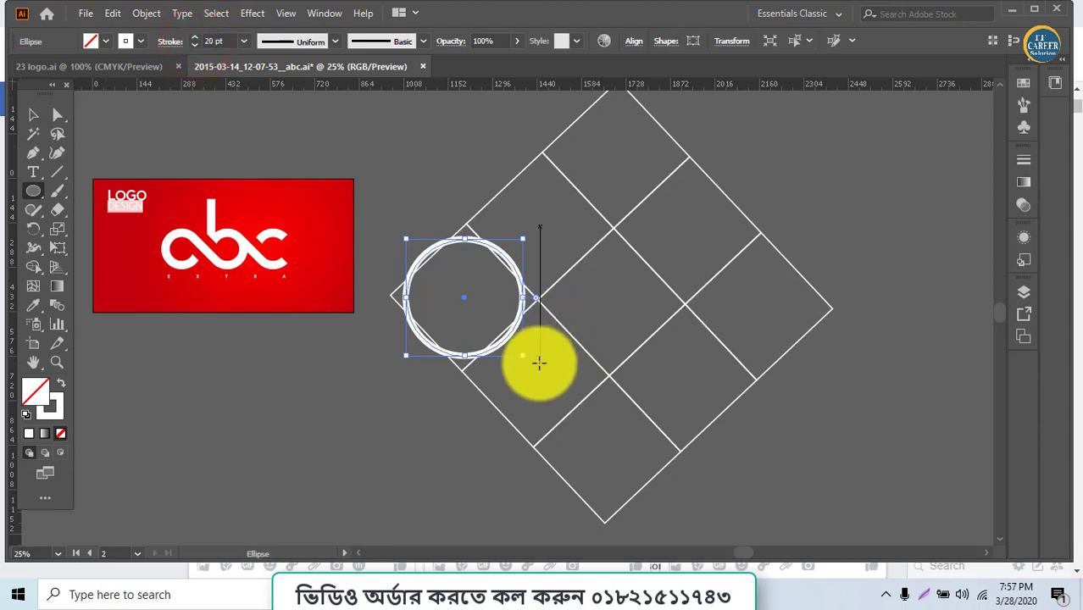
Step: Shrink the circle slightly to fit its cell and copy it into the middle and rightmost cells of the same row
{"action": "left_click", "coordinate": [32, 114]}
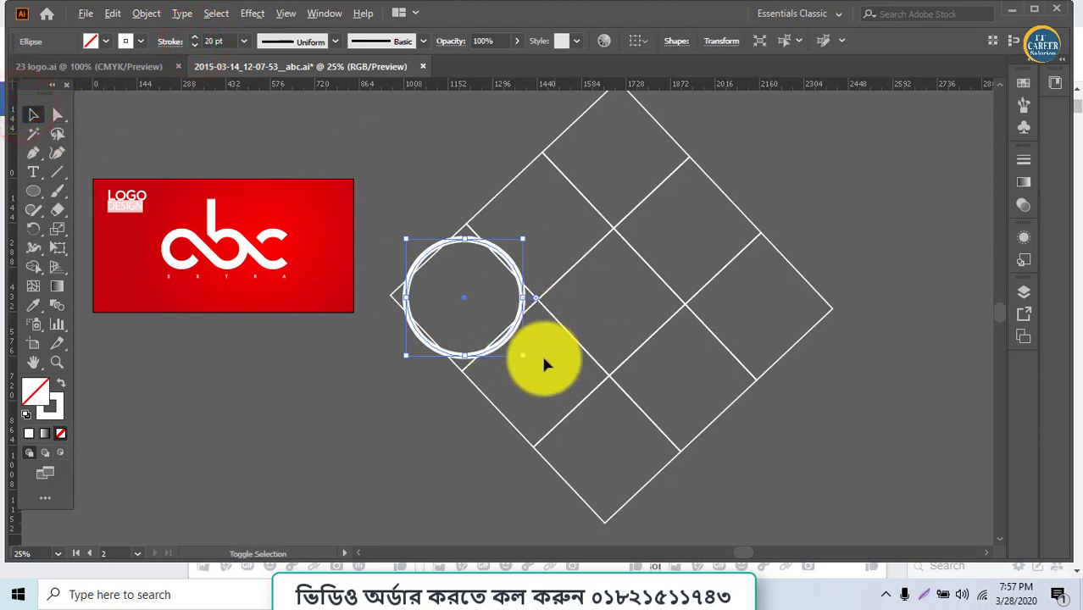
{"action": "left_click_drag", "start_coordinate": [522, 355], "coordinate": [519, 354]}
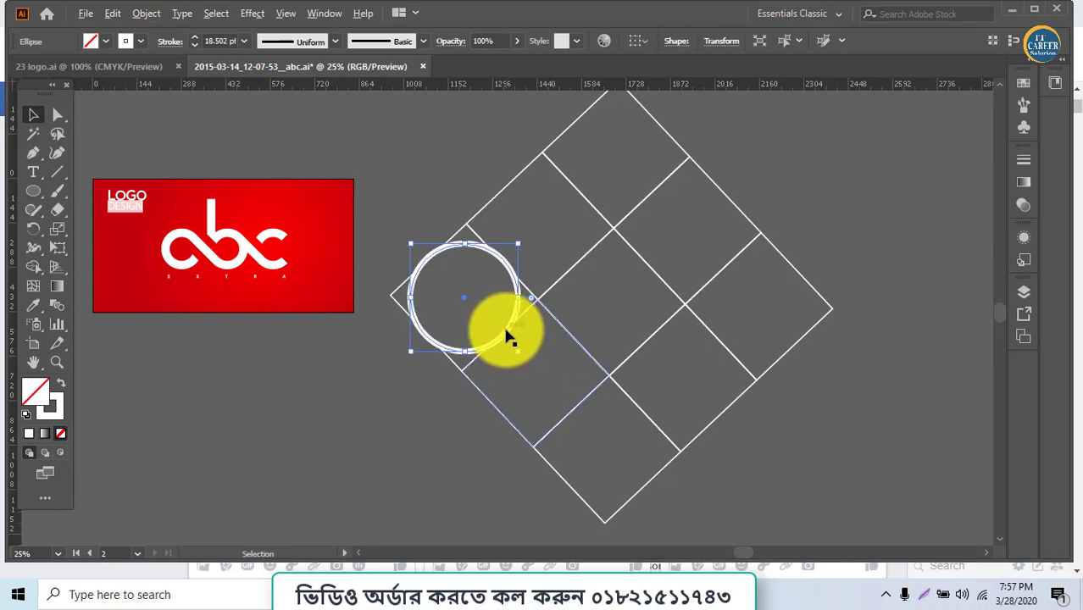
{"action": "left_click_drag", "start_coordinate": [509, 336], "coordinate": [805, 343]}
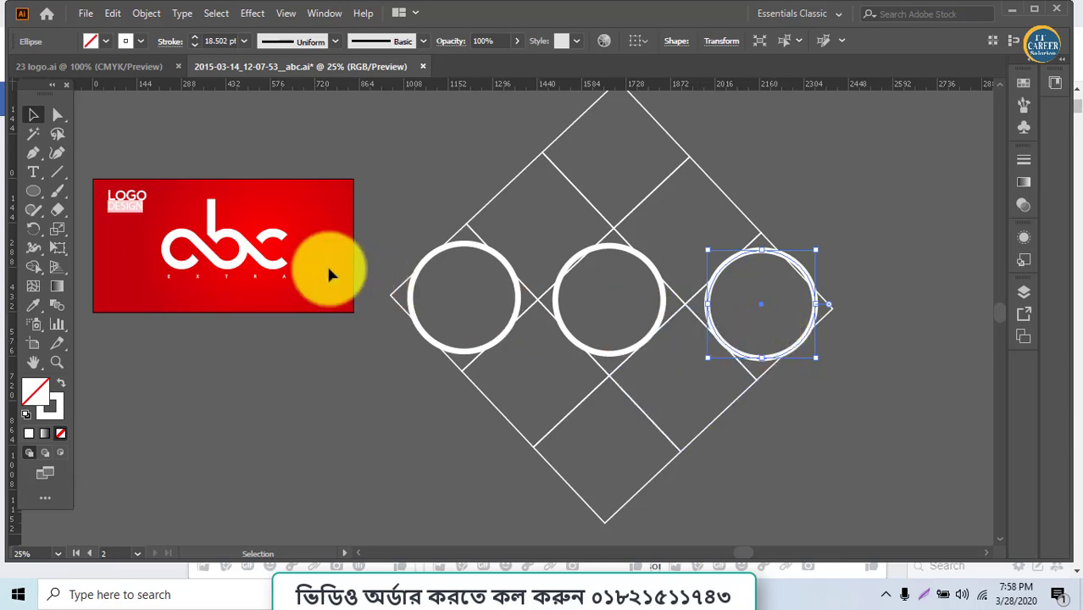
Step: Draw two diagonal lines joining the neighbouring circles and a vertical stem rising from the middle circle's left edge to form the b
{"action": "left_click", "coordinate": [54, 172]}
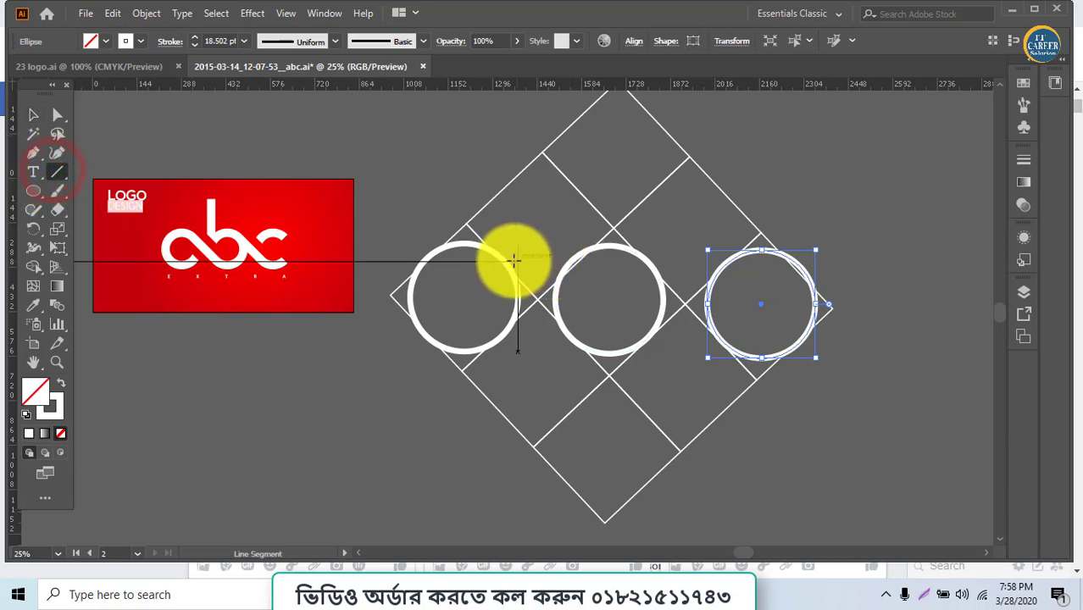
{"action": "left_click_drag", "start_coordinate": [504, 260], "coordinate": [562, 326]}
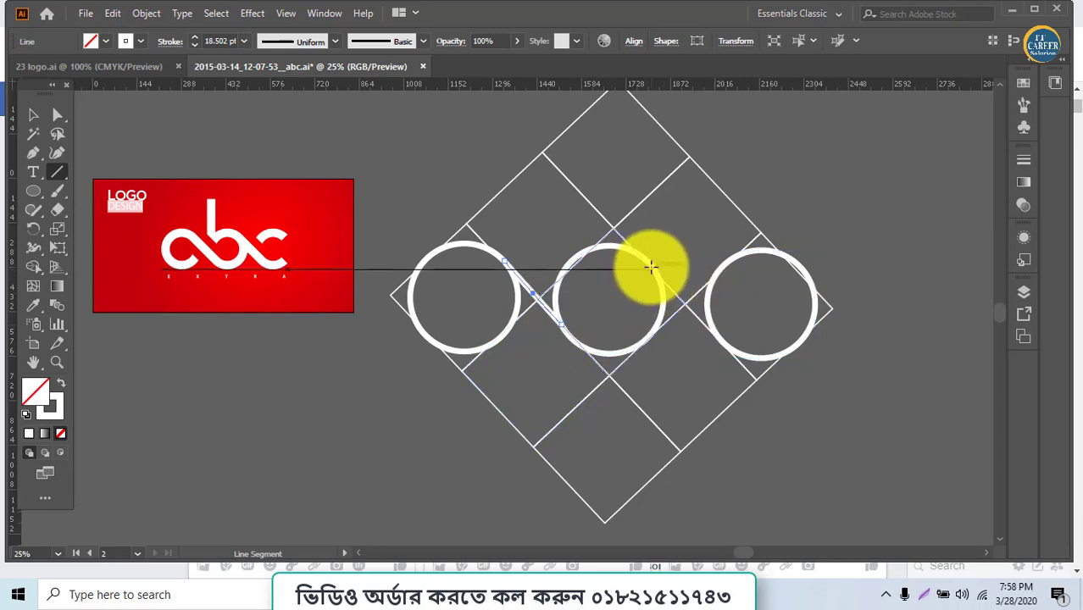
{"action": "left_click_drag", "start_coordinate": [650, 267], "coordinate": [714, 329]}
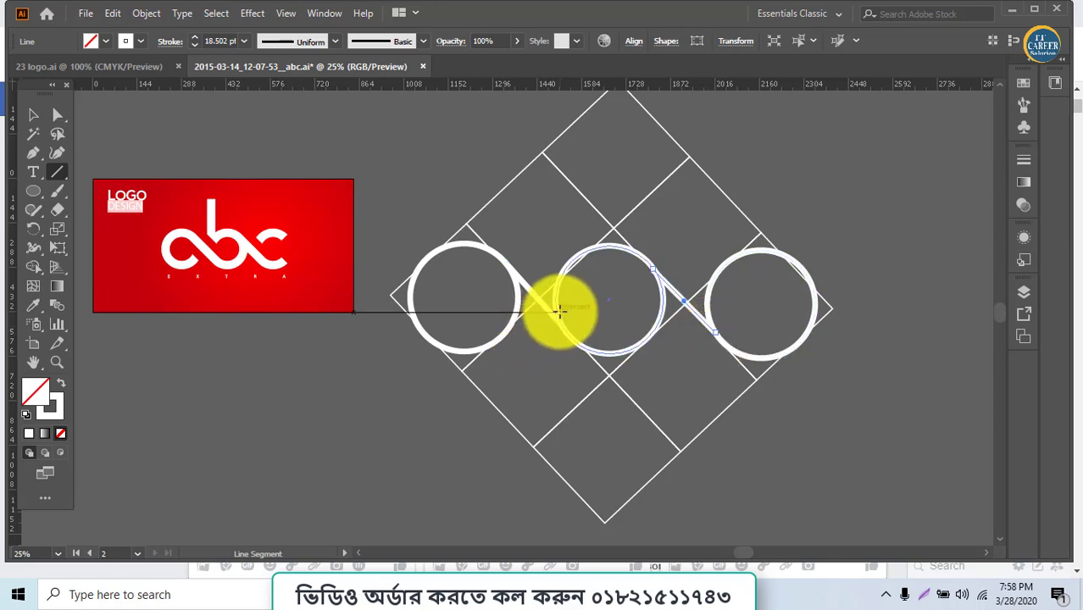
{"action": "left_click_drag", "start_coordinate": [555, 309], "coordinate": [553, 215]}
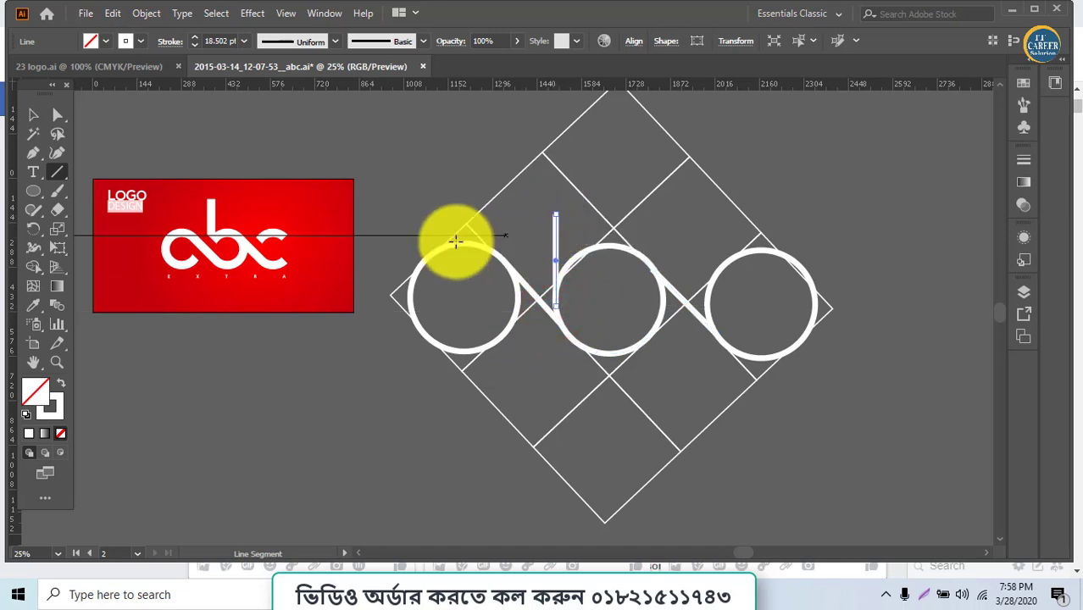
Step: Move the upper end of the second diagonal line so that it meets the middle circle's outline cleanly
{"action": "left_click", "coordinate": [32, 115]}
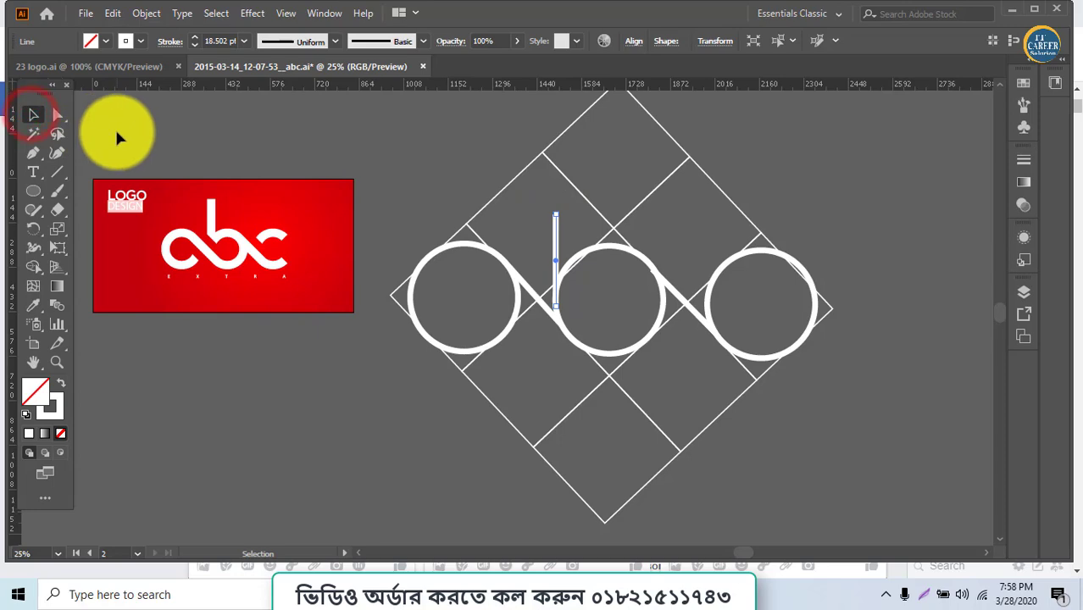
{"action": "key", "text": "ctrl+plus"}
{"action": "key", "text": "ctrl+plus"}
{"action": "key", "text": "ctrl+plus"}
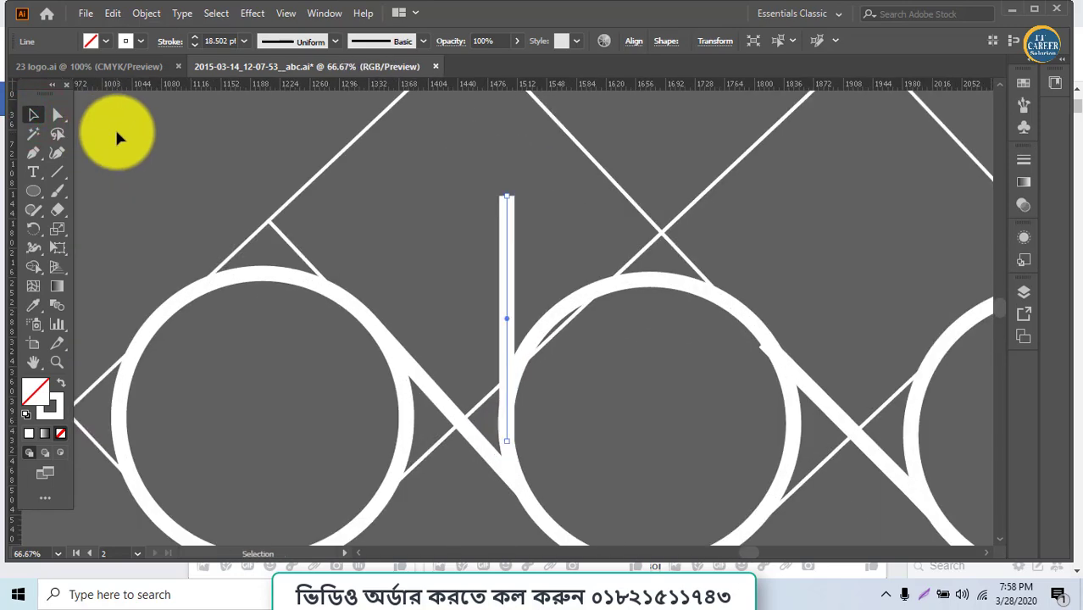
{"action": "left_click", "coordinate": [57, 114]}
{"action": "left_click", "coordinate": [804, 383]}
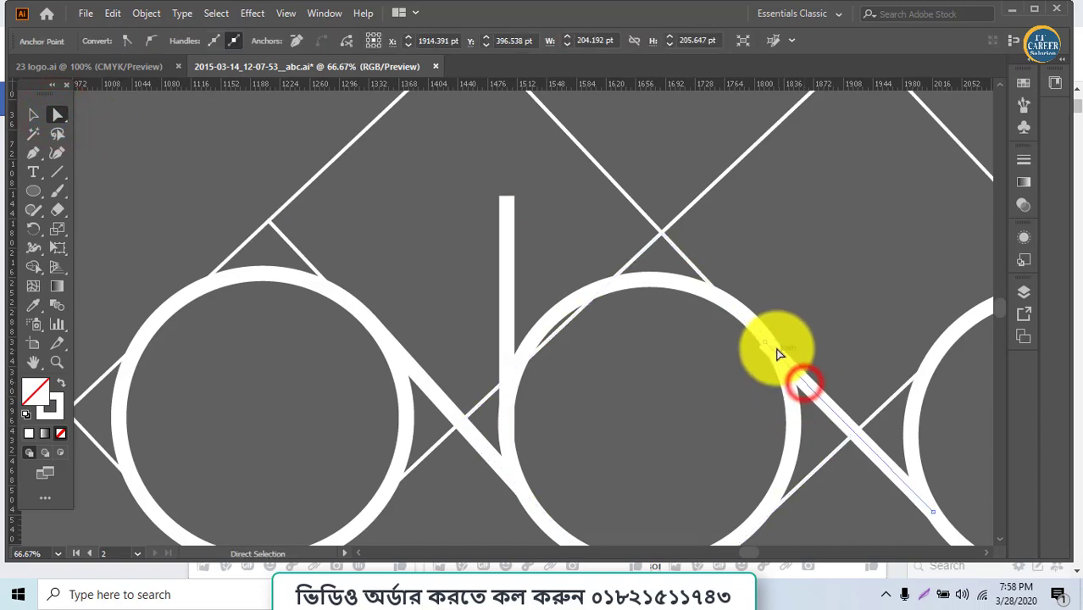
{"action": "left_click_drag", "start_coordinate": [767, 342], "coordinate": [762, 335]}
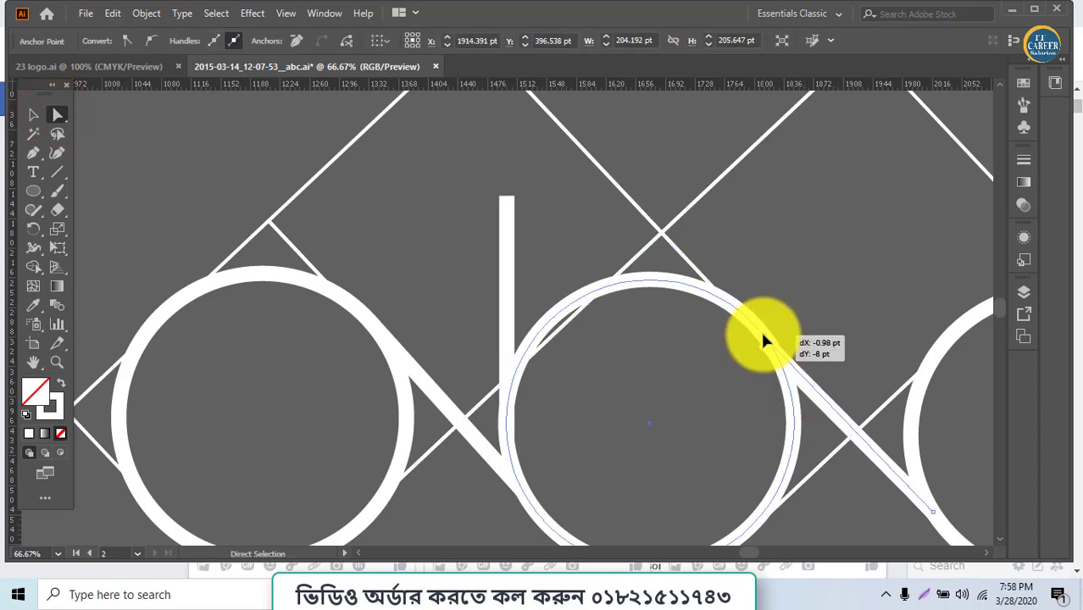
{"action": "left_click", "coordinate": [801, 337]}
Step: Delete the parts of the guide grid lying above and below the row of three circles
{"action": "scroll", "coordinate": [500, 383], "scroll_direction": "down", "scroll_amount": 3}
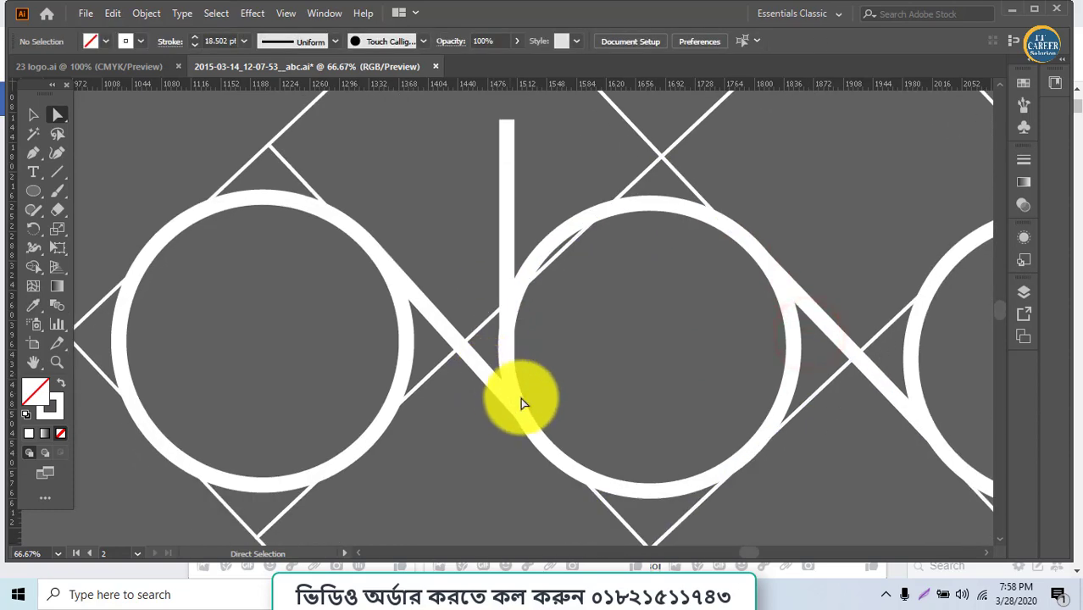
{"action": "scroll", "coordinate": [827, 445], "scroll_direction": "down", "scroll_amount": 2}
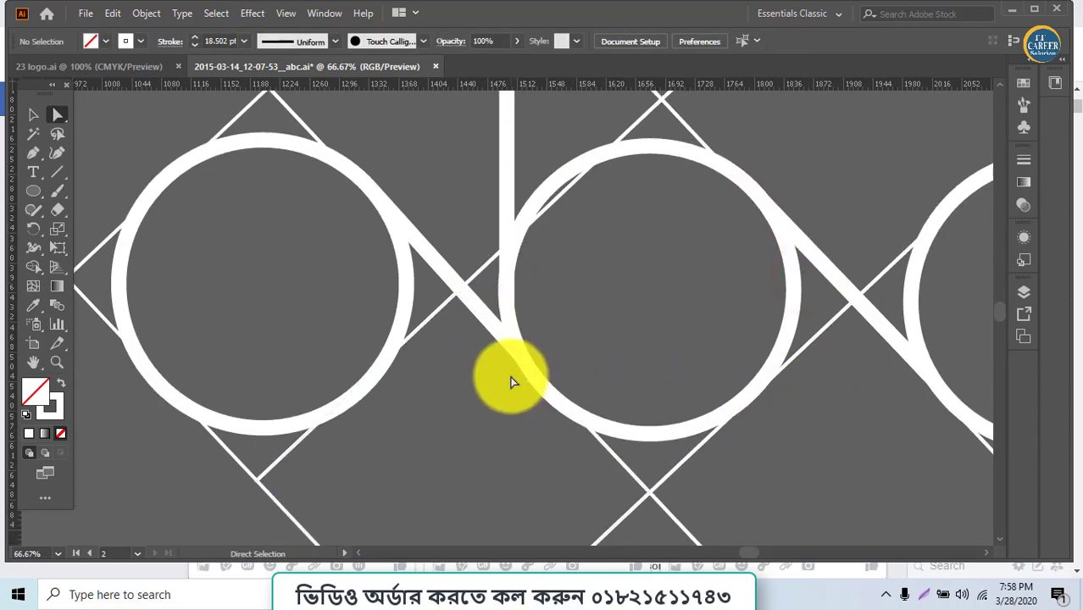
{"action": "scroll", "coordinate": [256, 473], "scroll_direction": "down", "scroll_amount": 1}
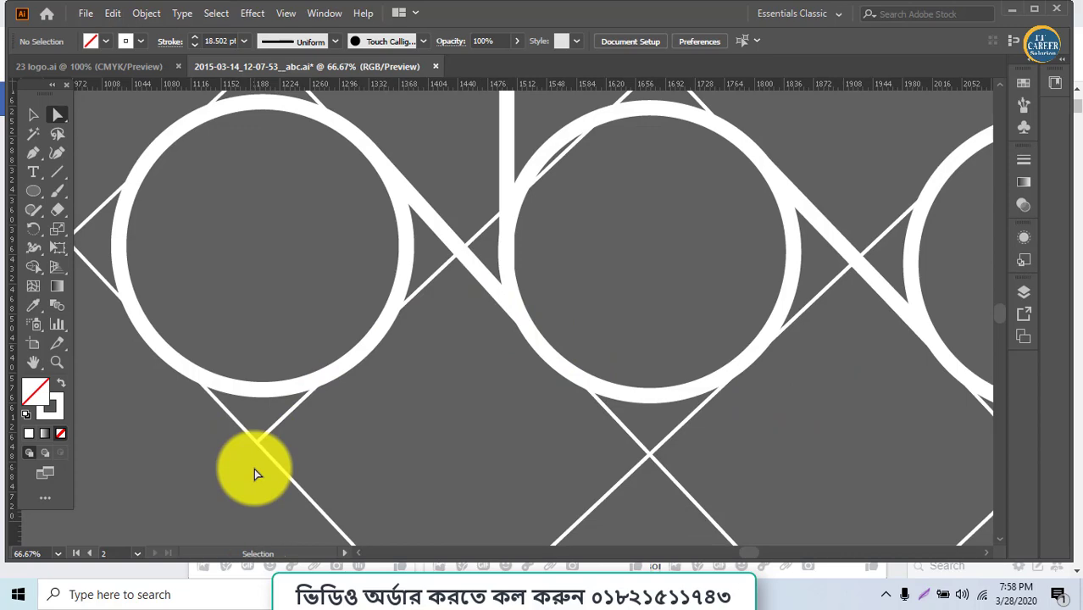
{"action": "key", "text": "ctrl+minus"}
{"action": "key", "text": "ctrl+minus"}
{"action": "key", "text": "ctrl+minus"}
{"action": "key", "text": "ctrl+minus"}
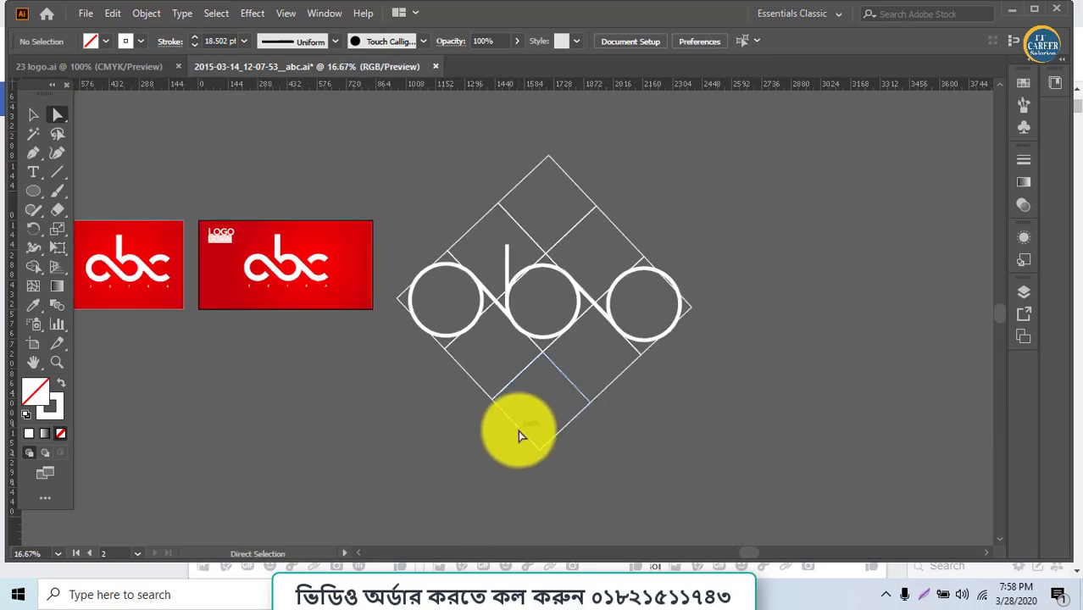
{"action": "left_click_drag", "start_coordinate": [679, 452], "coordinate": [439, 361]}
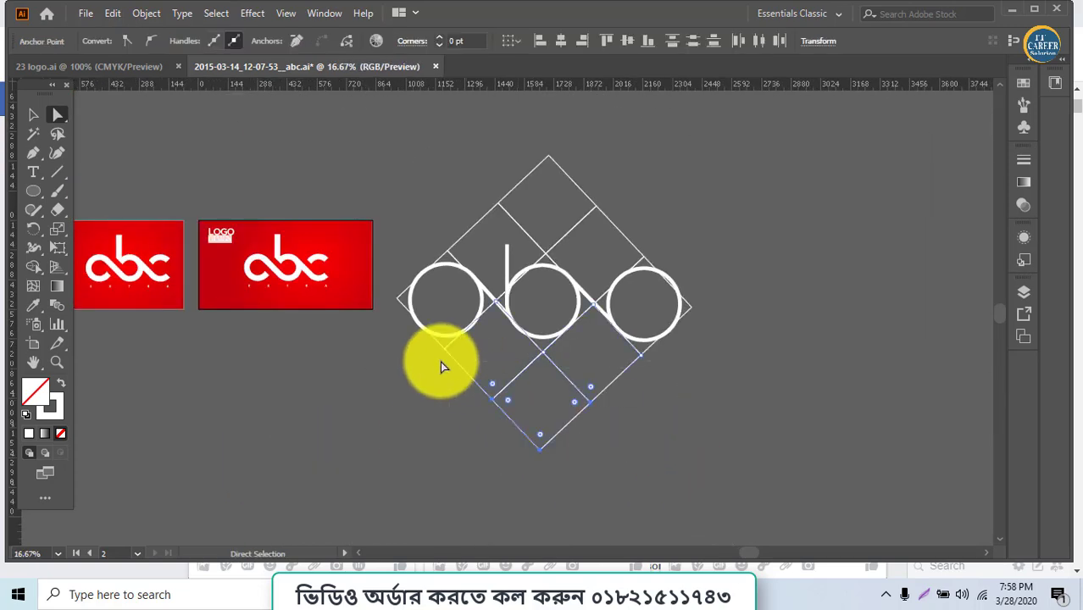
{"action": "left_click", "coordinate": [440, 361]}
{"action": "left_click_drag", "start_coordinate": [448, 198], "coordinate": [617, 220]}
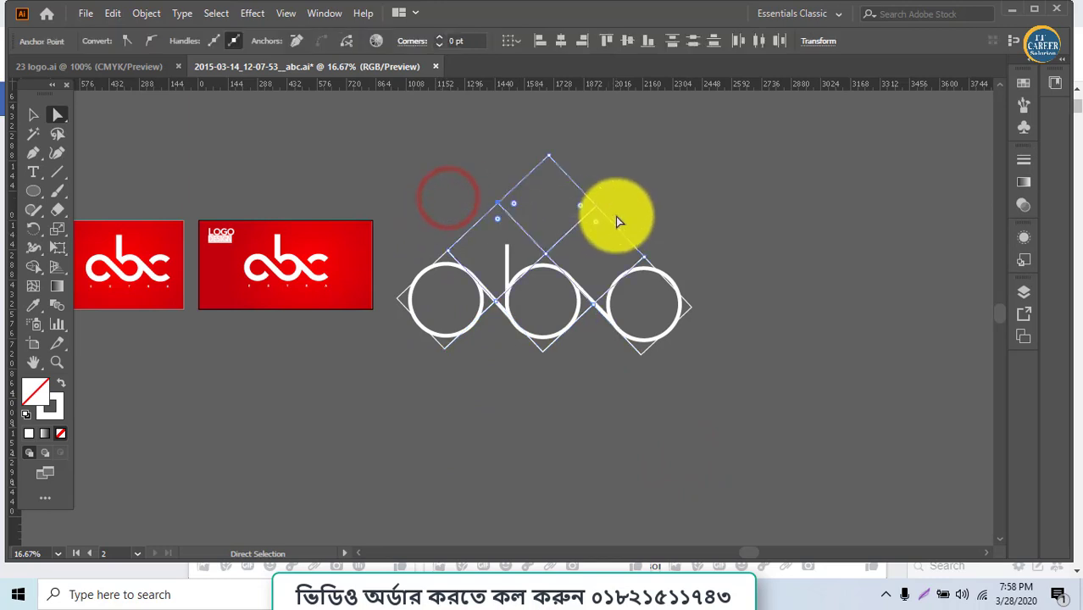
{"action": "key", "text": "Delete"}
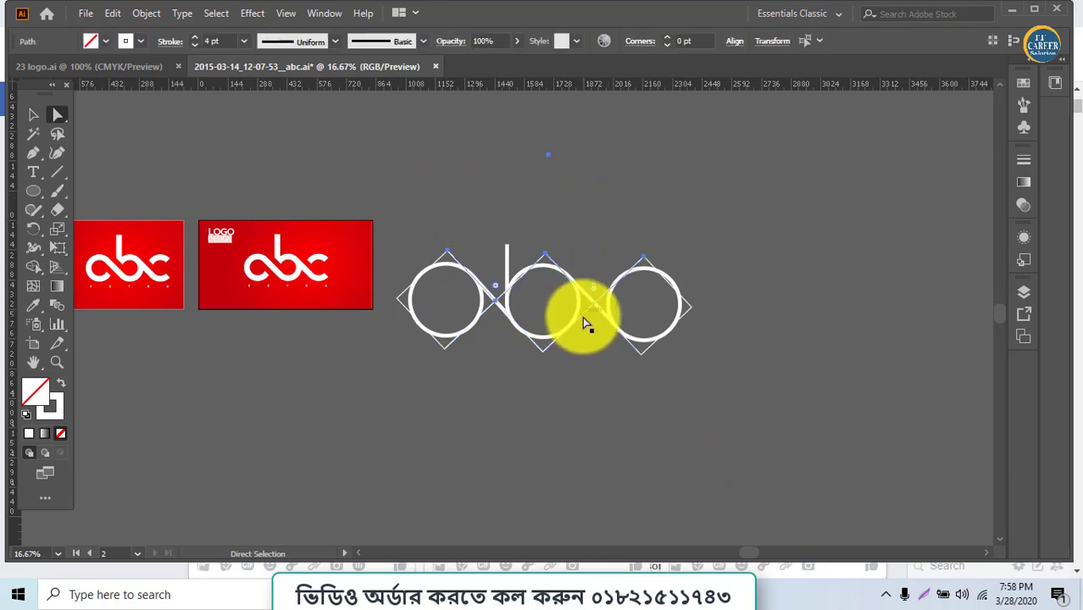
{"action": "left_click", "coordinate": [583, 316]}
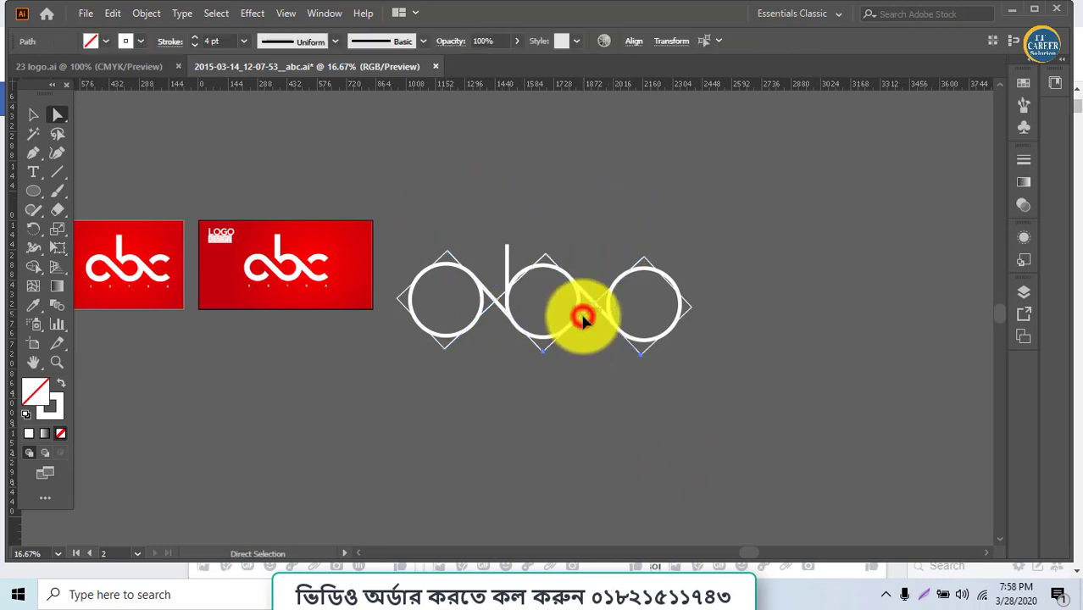
Step: Delete the remaining guide grid square around the first circle, including its leftover lower section
{"action": "left_click", "coordinate": [545, 352]}
{"action": "left_click", "coordinate": [433, 346]}
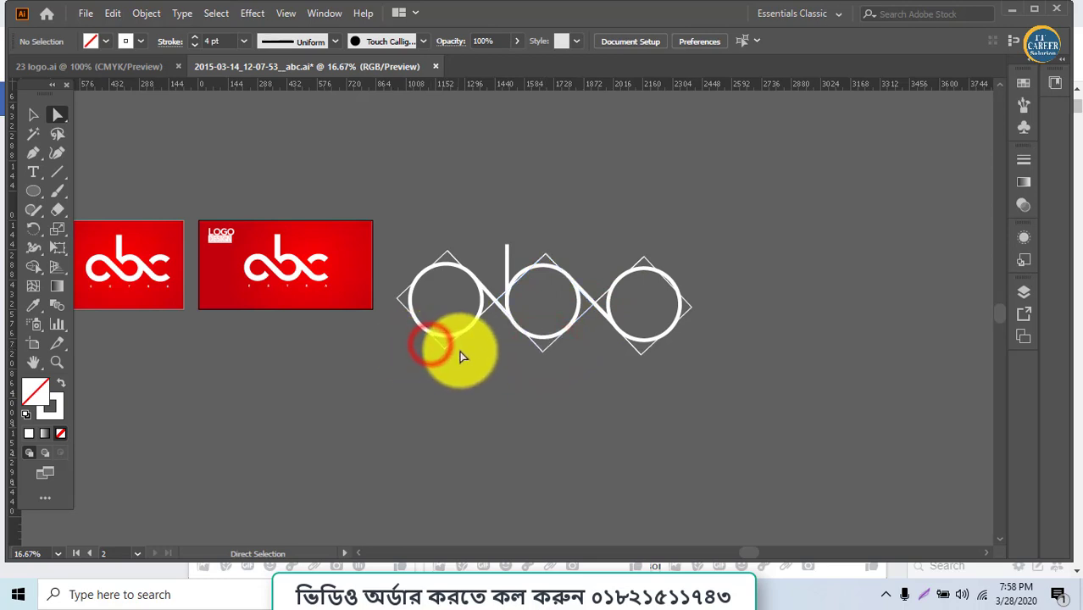
{"action": "left_click", "coordinate": [33, 114]}
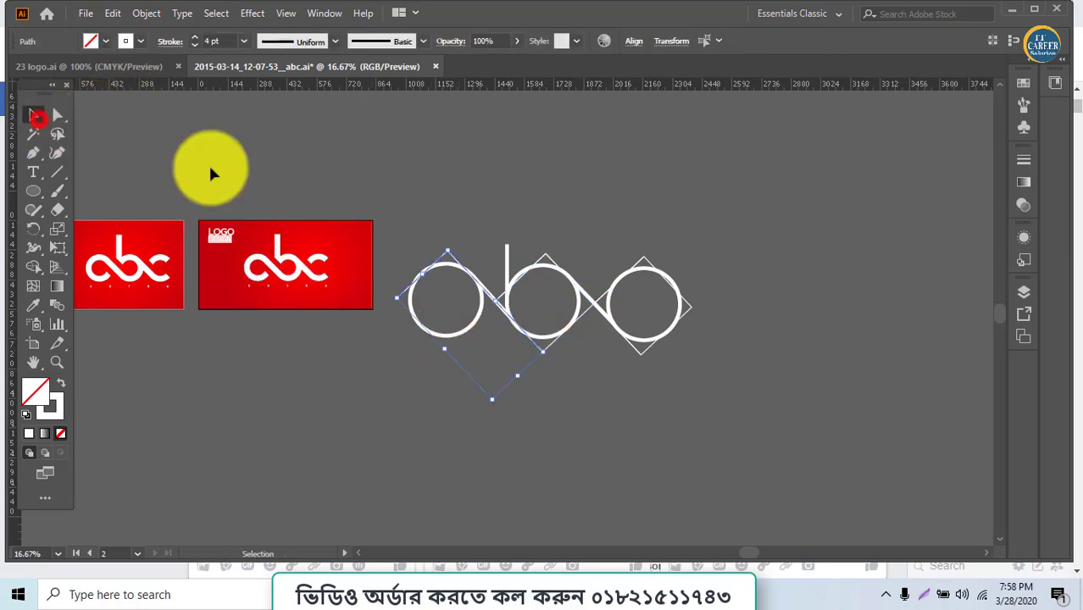
{"action": "left_click", "coordinate": [486, 260]}
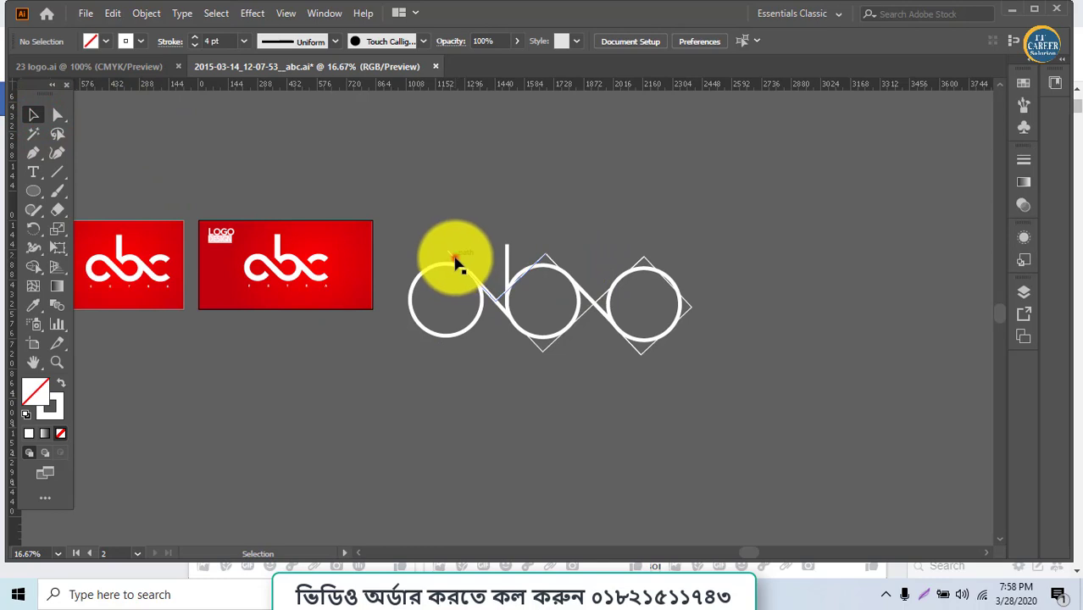
{"action": "left_click", "coordinate": [455, 258]}
{"action": "key", "text": "Delete"}
Step: Delete the remaining guide squares around the middle and last circles so only the logo strokes are left
{"action": "left_click", "coordinate": [544, 348]}
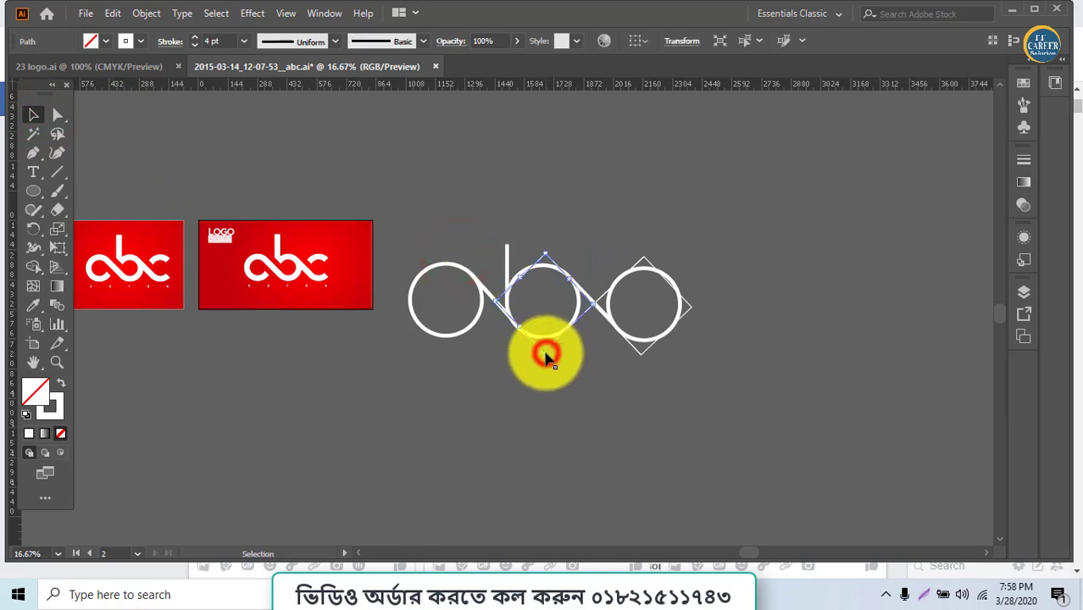
{"action": "key", "text": "Delete"}
{"action": "left_click_drag", "start_coordinate": [539, 240], "coordinate": [550, 254]}
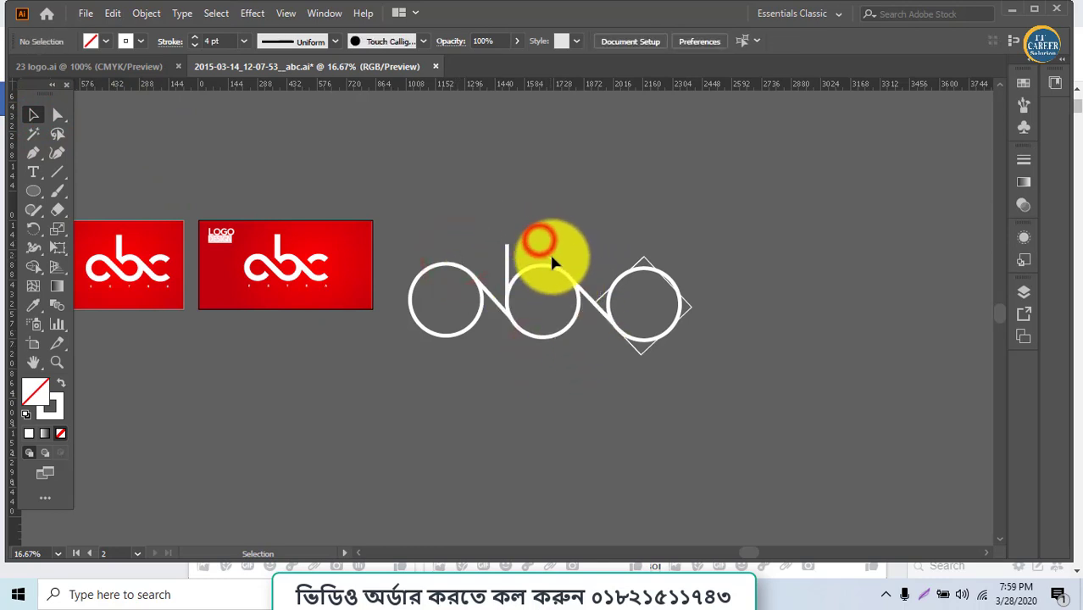
{"action": "key", "text": "Delete"}
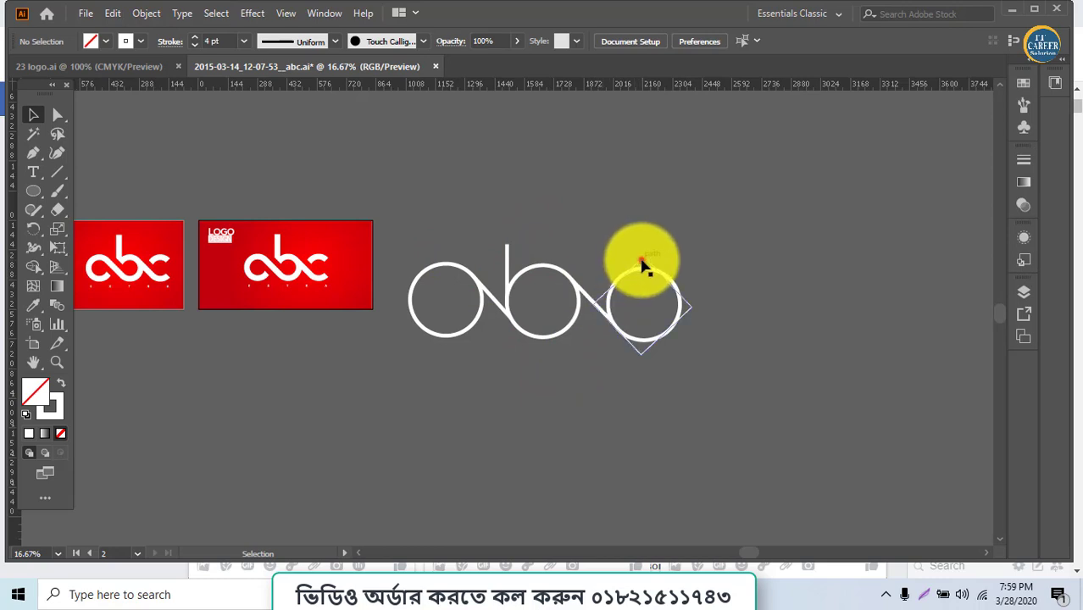
{"action": "left_click", "coordinate": [641, 257]}
{"action": "key", "text": "Delete"}
{"action": "left_click", "coordinate": [638, 350]}
{"action": "key", "text": "Delete"}
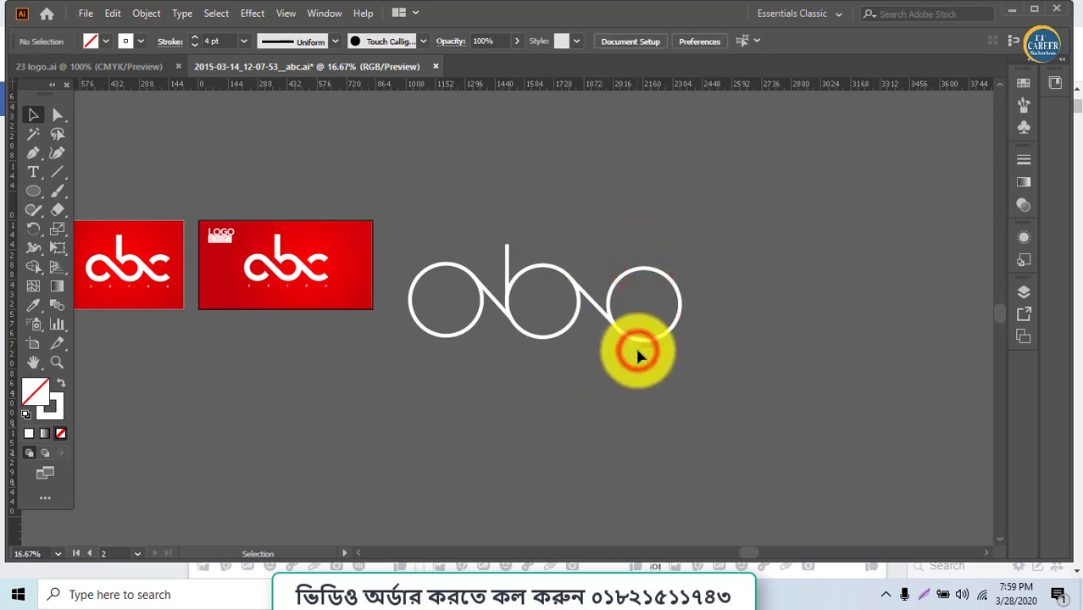
Step: Select all the logo's circles and lines and thicken their stroke to 39 pt
{"action": "left_click_drag", "start_coordinate": [643, 327], "coordinate": [669, 339]}
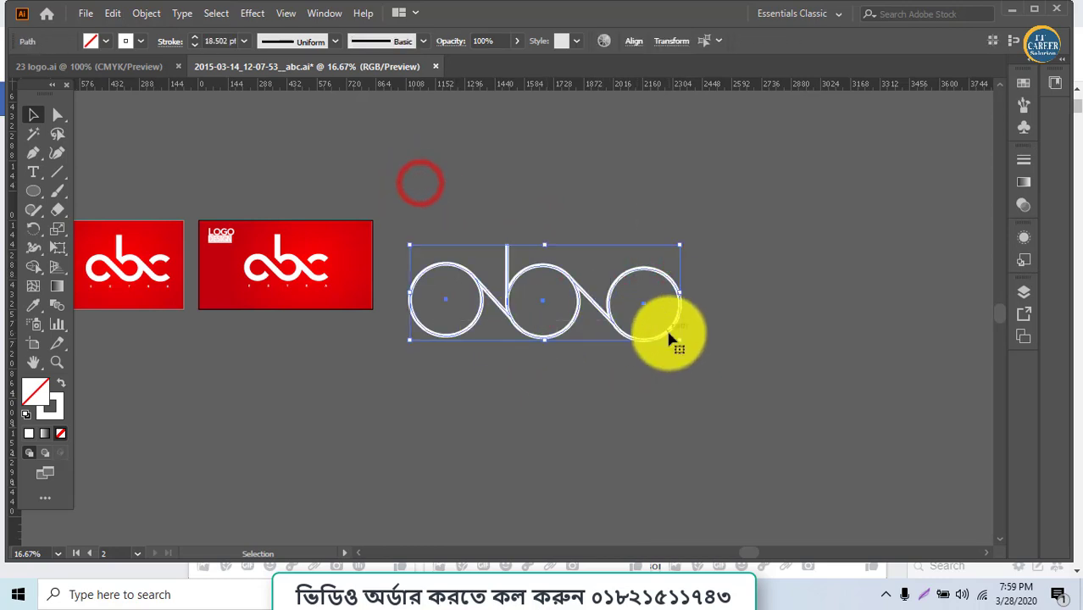
{"action": "left_click", "coordinate": [197, 36]}
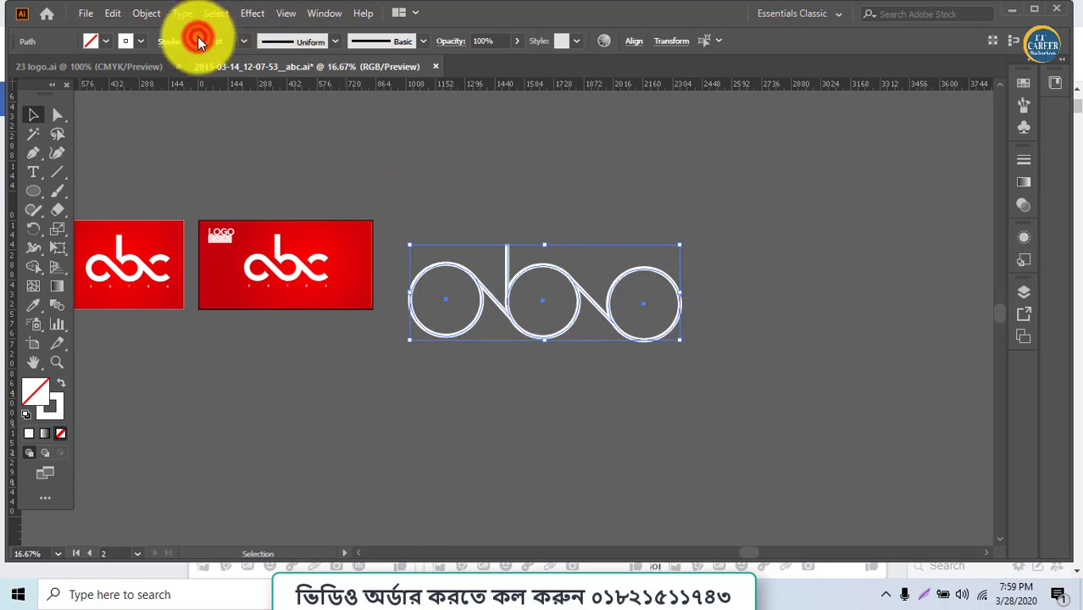
{"action": "left_click", "coordinate": [198, 37]}
{"action": "left_click", "coordinate": [198, 36]}
{"action": "left_click", "coordinate": [197, 37]}
{"action": "left_click", "coordinate": [198, 36]}
{"action": "left_click", "coordinate": [198, 37]}
{"action": "left_click", "coordinate": [197, 36]}
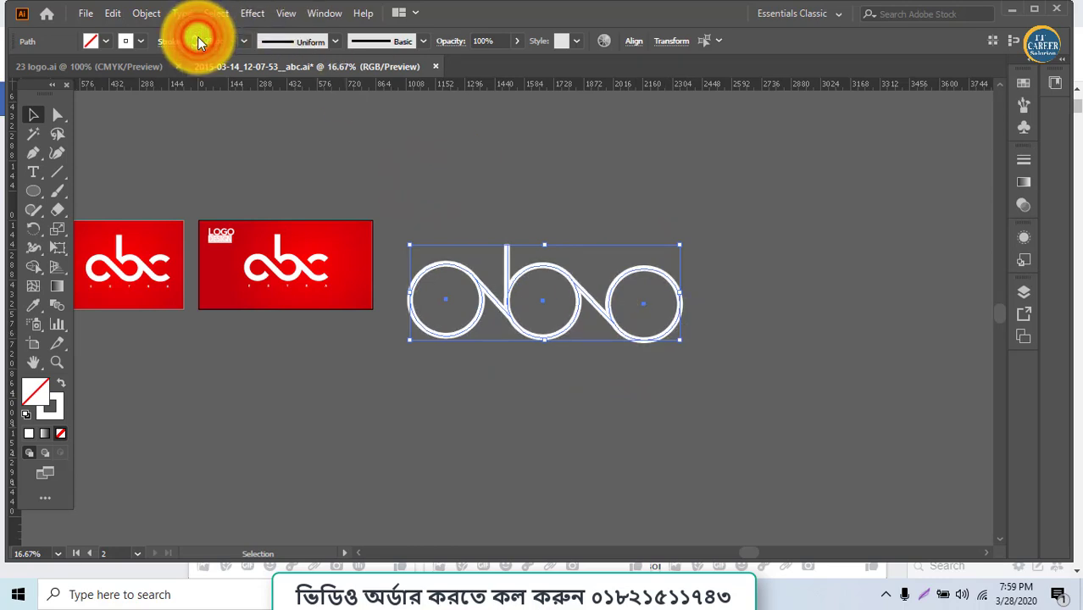
{"action": "left_click", "coordinate": [197, 37]}
{"action": "left_click", "coordinate": [198, 37]}
{"action": "left_click", "coordinate": [198, 38]}
{"action": "left_click", "coordinate": [197, 37]}
{"action": "left_click", "coordinate": [197, 37]}
{"action": "left_click", "coordinate": [197, 37]}
{"action": "left_click", "coordinate": [198, 38]}
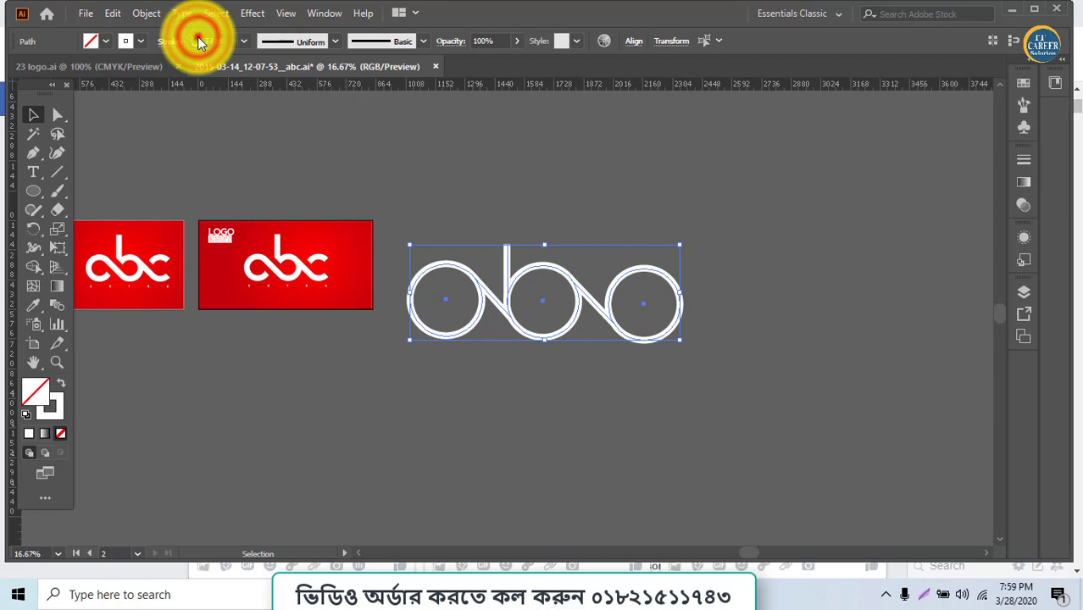
{"action": "left_click", "coordinate": [198, 37]}
{"action": "left_click", "coordinate": [198, 37]}
{"action": "left_click", "coordinate": [198, 37]}
{"action": "left_click", "coordinate": [198, 38]}
{"action": "left_click", "coordinate": [198, 36]}
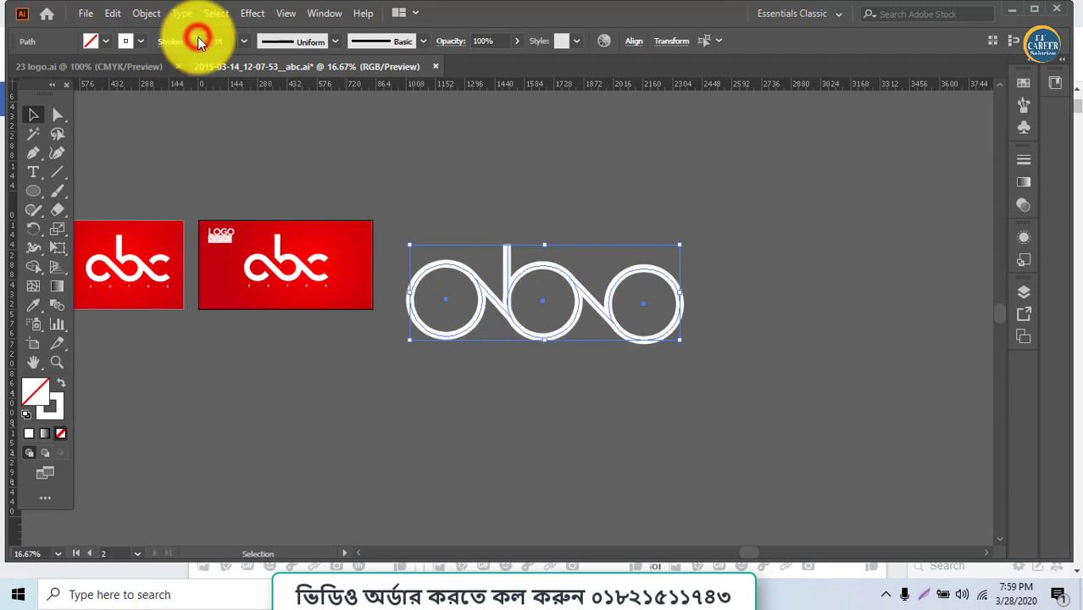
{"action": "key", "text": "ctrl+equal"}
{"action": "key", "text": "ctrl+equal"}
{"action": "key", "text": "ctrl+equal"}
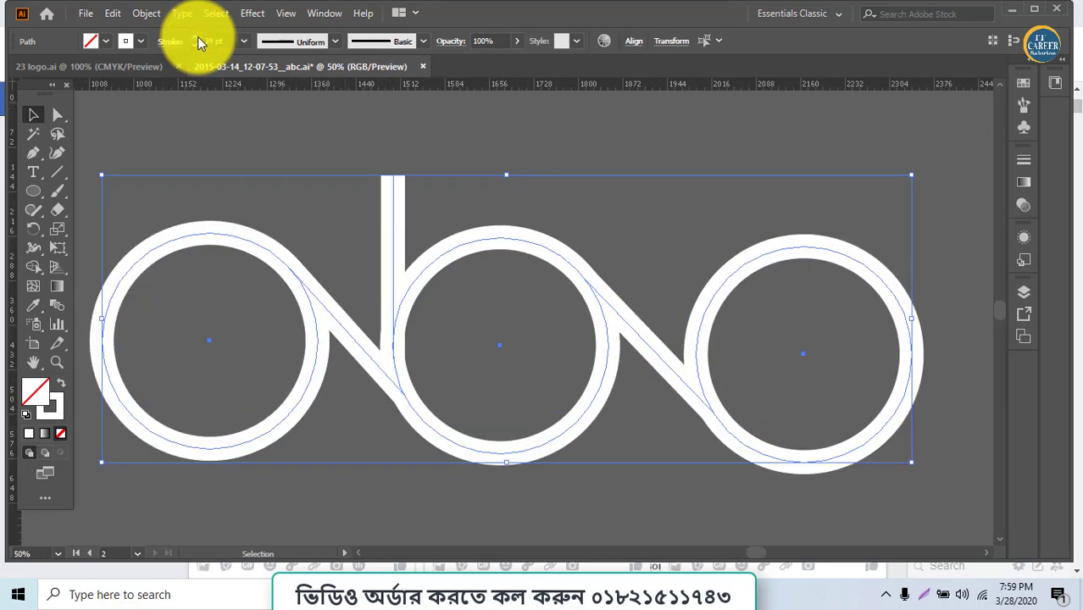
{"action": "left_click", "coordinate": [426, 148]}
{"action": "left_click_drag", "start_coordinate": [359, 349], "coordinate": [401, 359]}
{"action": "key", "text": "ctrl+equal"}
{"action": "key", "text": "ctrl+equal"}
{"action": "key", "text": "ctrl+equal"}
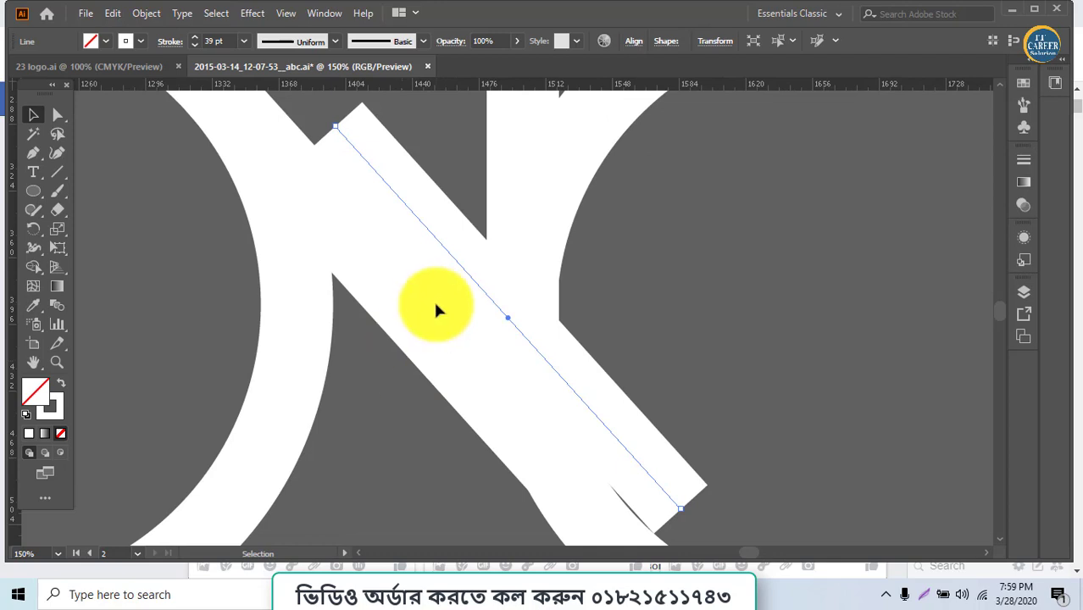
{"action": "left_click_drag", "start_coordinate": [474, 283], "coordinate": [481, 291]}
{"action": "key", "text": "ctrl+z"}
{"action": "key", "text": "ctrl+z"}
{"action": "key", "text": "ctrl+z"}
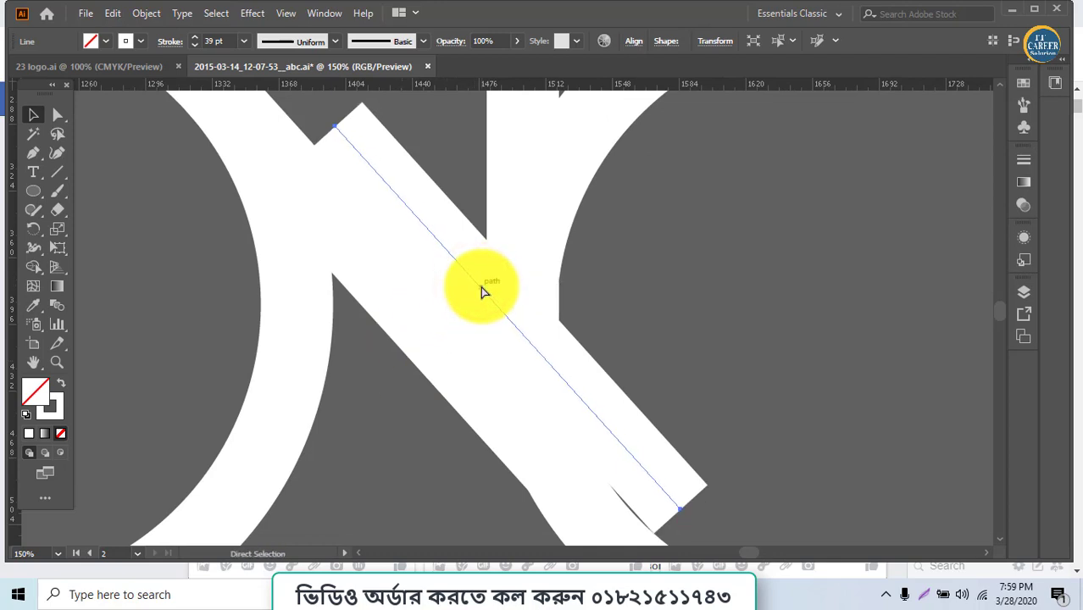
Step: Select all the artwork and expand its strokes into filled shapes
{"action": "key", "text": "ctrl+a"}
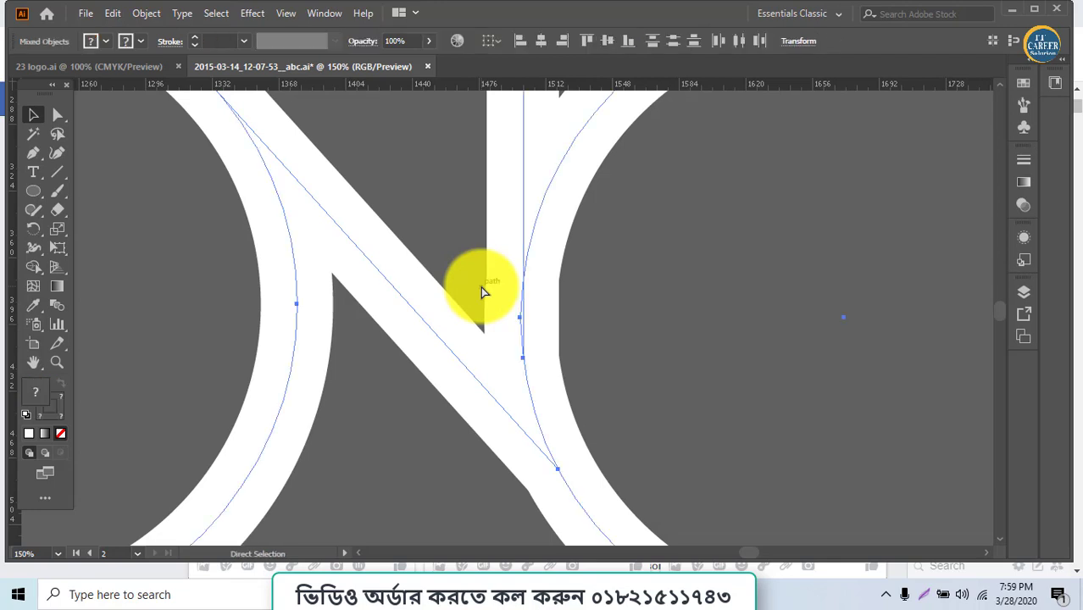
{"action": "left_click", "coordinate": [146, 13]}
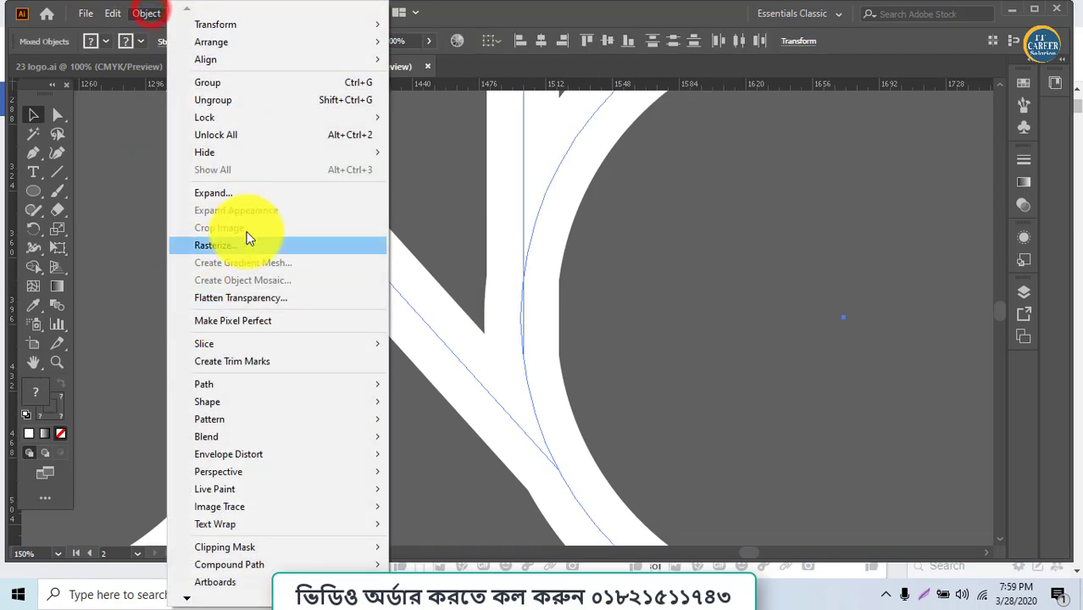
{"action": "left_click", "coordinate": [242, 198]}
{"action": "left_click", "coordinate": [511, 392]}
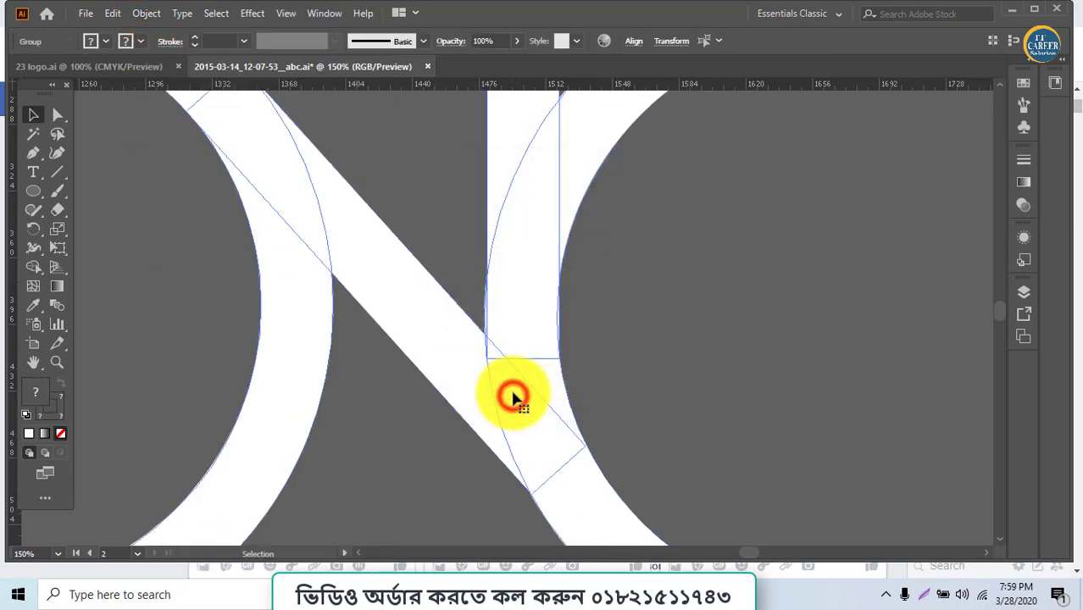
{"action": "left_click", "coordinate": [665, 393]}
Step: Copy the first diagonal bar and place the duplicate flush against its upper-right edge, across the stem of the b
{"action": "left_click", "coordinate": [478, 348]}
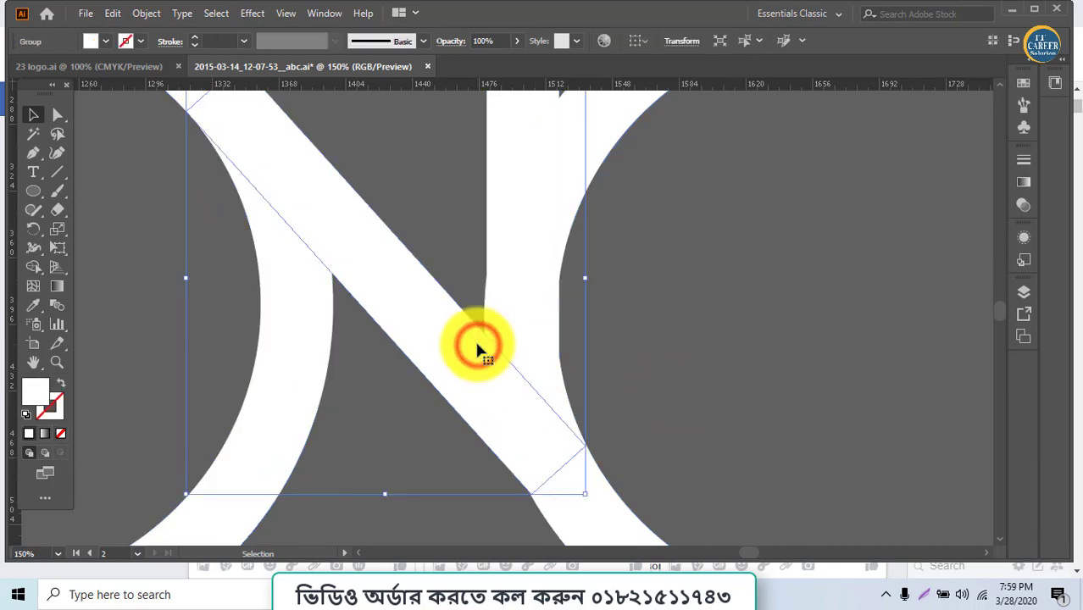
{"action": "left_click_drag", "start_coordinate": [477, 350], "coordinate": [601, 375]}
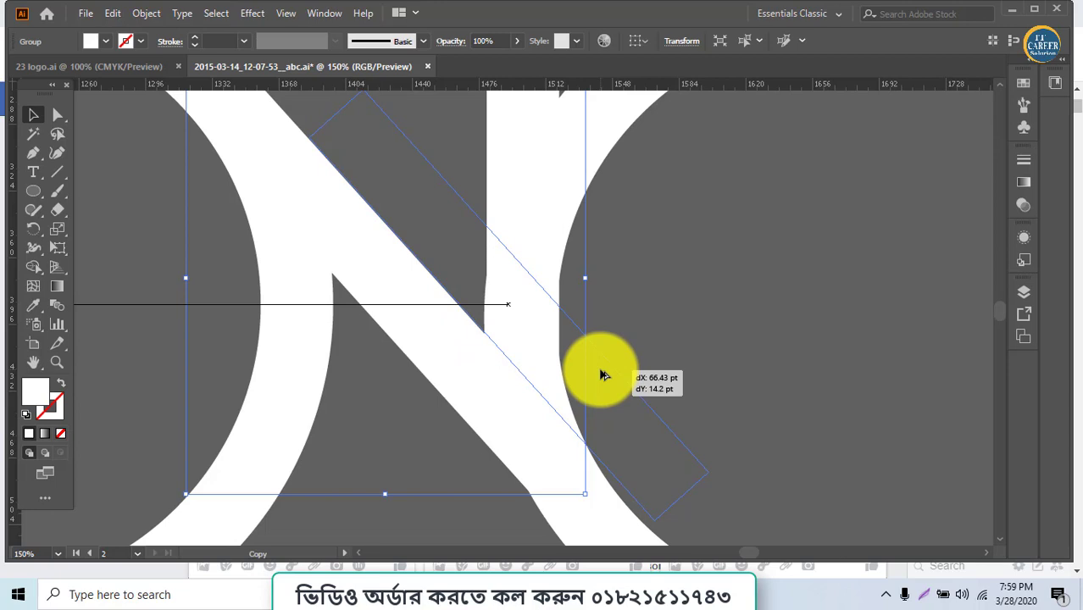
{"action": "mouse_move", "coordinate": [601, 376]}
{"action": "left_mouse_down"}
{"action": "mouse_move", "coordinate": [593, 365]}
{"action": "mouse_move", "coordinate": [603, 371]}
{"action": "left_mouse_up"}
{"action": "key", "text": "ctrl+plus"}
{"action": "key", "text": "ctrl+plus"}
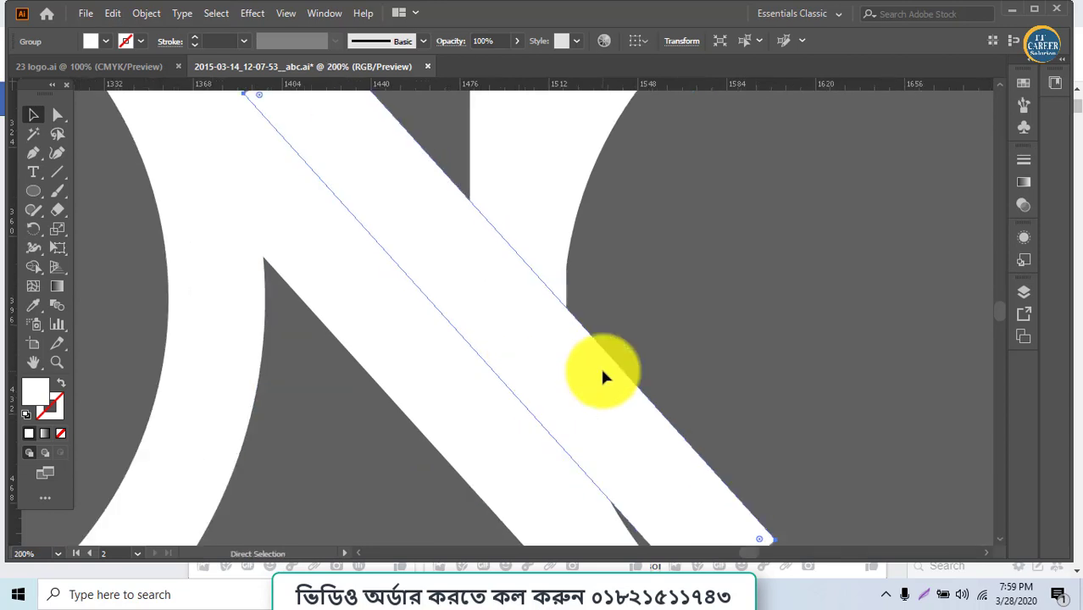
{"action": "left_click", "coordinate": [702, 346]}
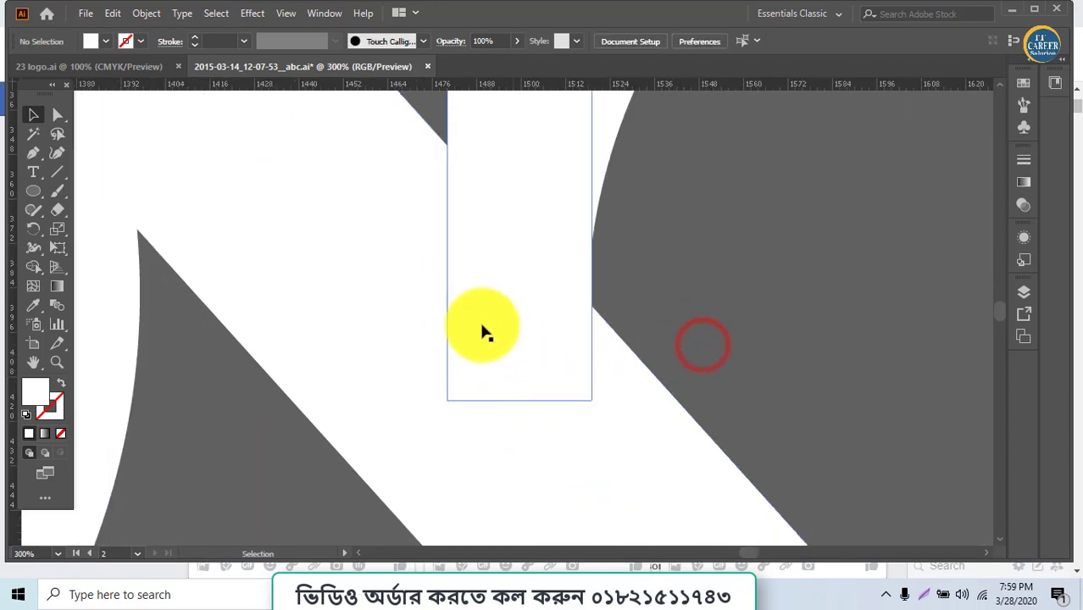
{"action": "double_click", "coordinate": [395, 235]}
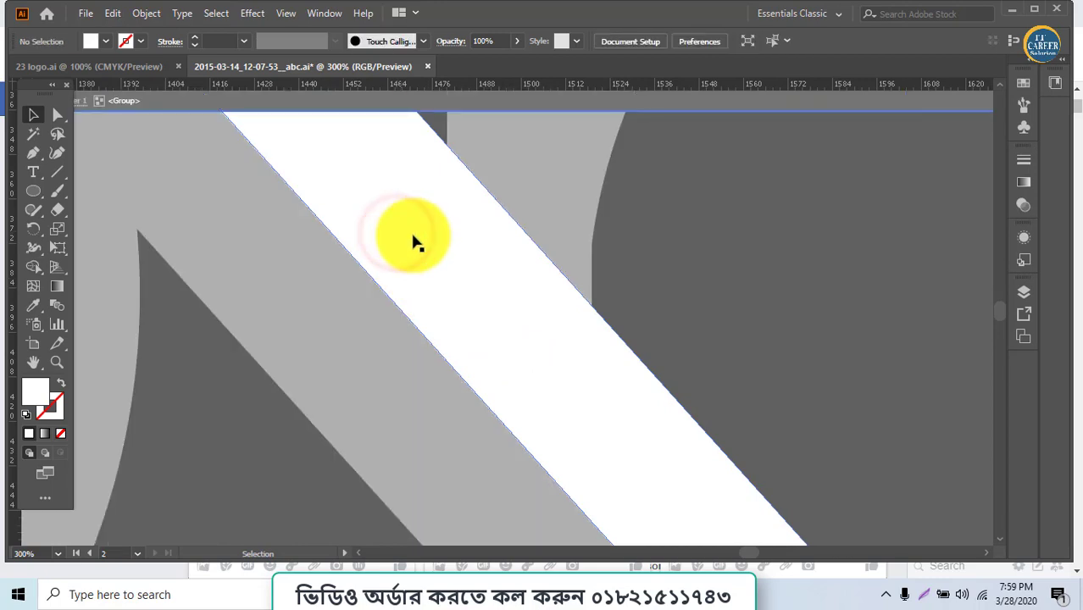
{"action": "double_click", "coordinate": [640, 274]}
{"action": "scroll", "coordinate": [641, 278], "scroll_direction": "down", "scroll_amount": 4}
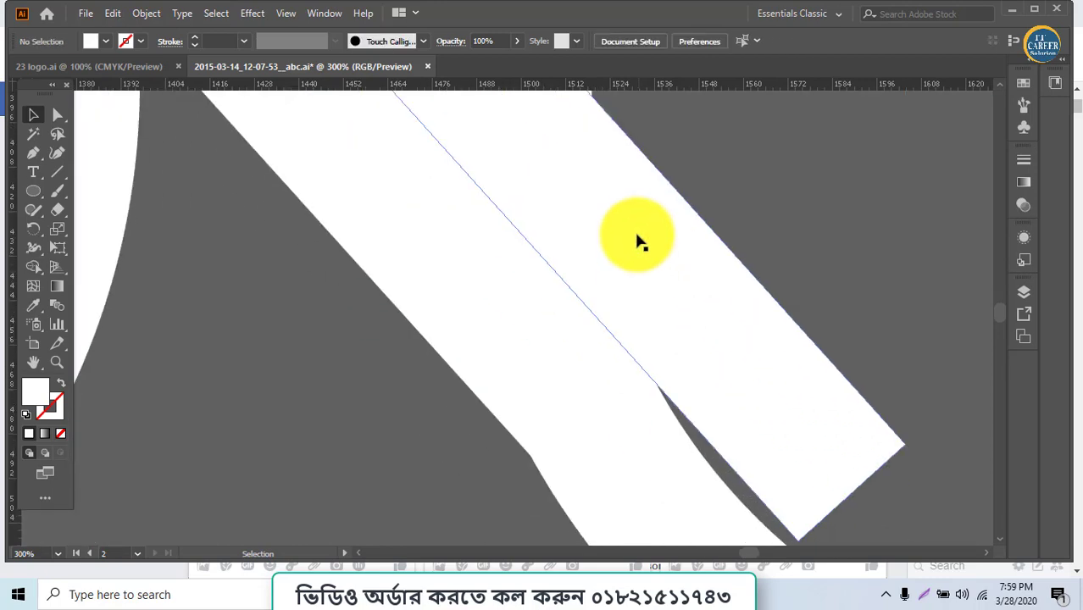
Step: Compare with the reference logo and place another copy of the bar flush against the first diagonal's lower-left edge
{"action": "key", "text": "ctrl+0"}
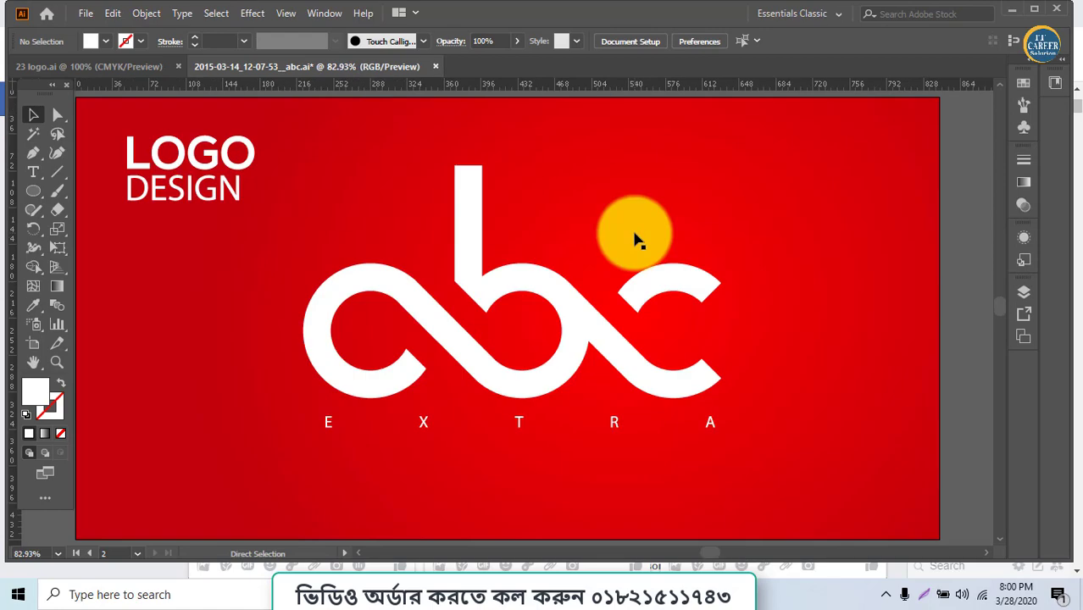
{"action": "key", "text": "space"}
{"action": "left_click_drag", "start_coordinate": [744, 324], "coordinate": [96, 314]}
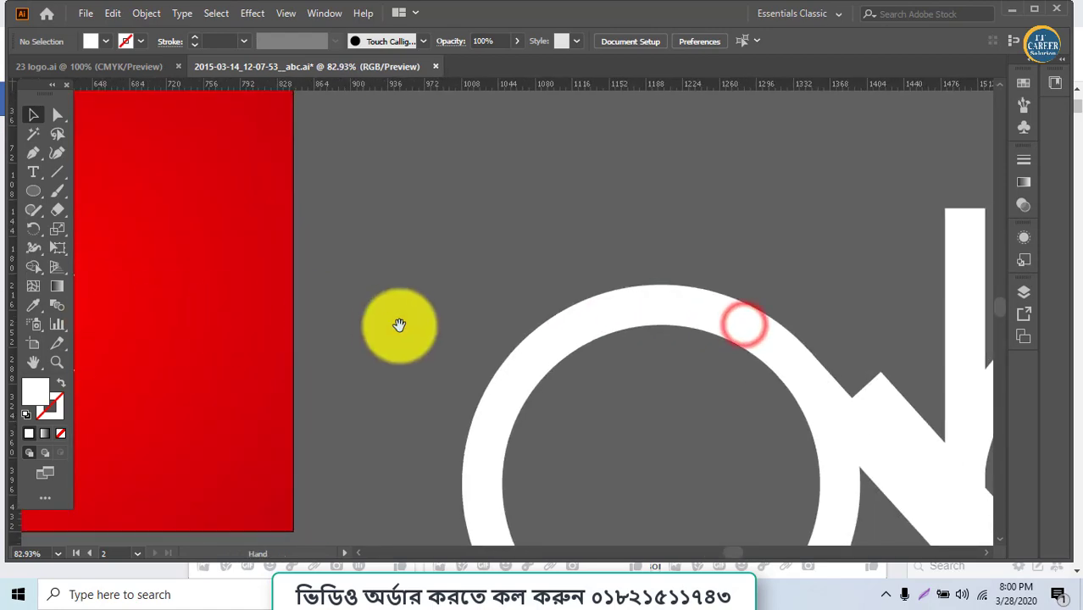
{"action": "left_click_drag", "start_coordinate": [400, 326], "coordinate": [69, 209]}
{"action": "left_click_drag", "start_coordinate": [418, 303], "coordinate": [180, 230]}
{"action": "left_click", "coordinate": [455, 362]}
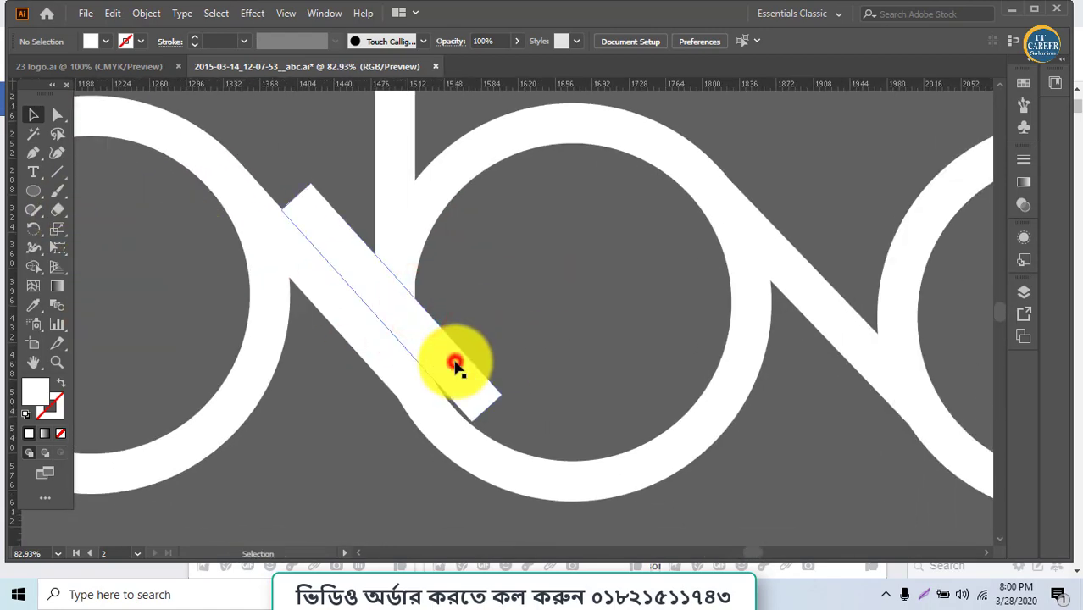
{"action": "left_click_drag", "start_coordinate": [455, 366], "coordinate": [357, 373]}
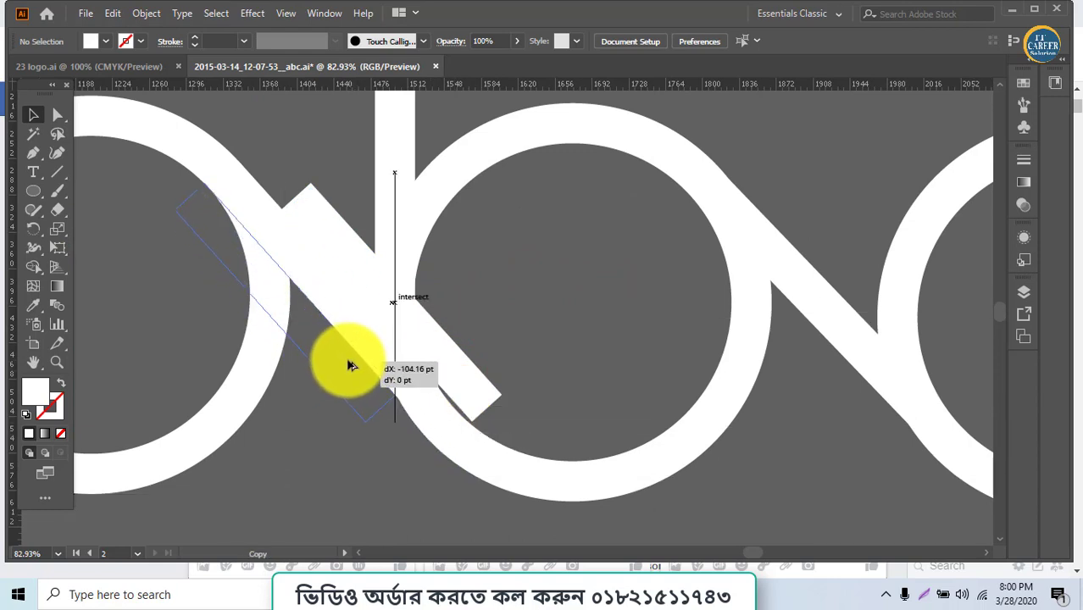
{"action": "left_click_drag", "start_coordinate": [352, 365], "coordinate": [352, 366]}
{"action": "left_click", "coordinate": [570, 350]}
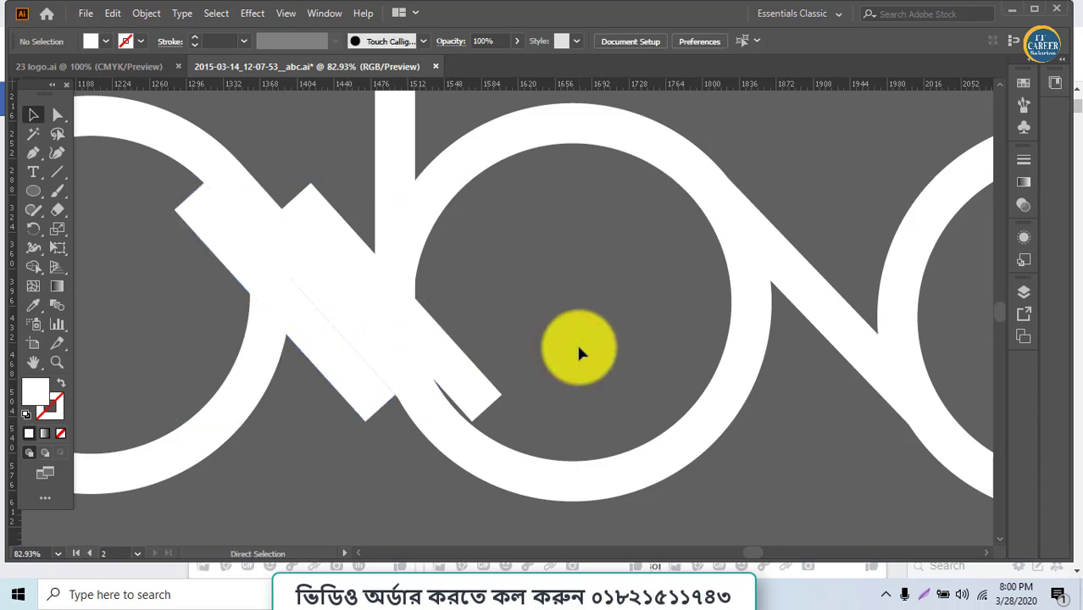
Step: Copy the diagonal bar to the upper-right edge of the second diagonal, across the last circle's outline
{"action": "key", "text": "ctrl+minus"}
{"action": "key", "text": "ctrl+minus"}
{"action": "key", "text": "ctrl+minus"}
{"action": "key", "text": "ctrl+minus"}
{"action": "key", "text": "ctrl+minus"}
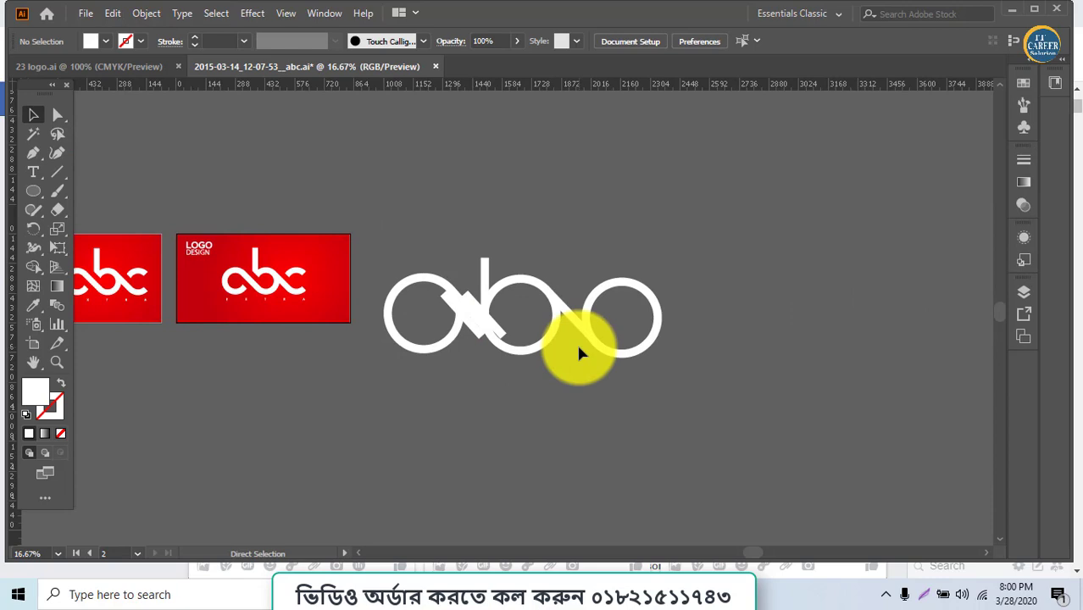
{"action": "key", "text": "ctrl+plus"}
{"action": "key", "text": "ctrl+plus"}
{"action": "key", "text": "ctrl+plus"}
{"action": "key", "text": "ctrl+plus"}
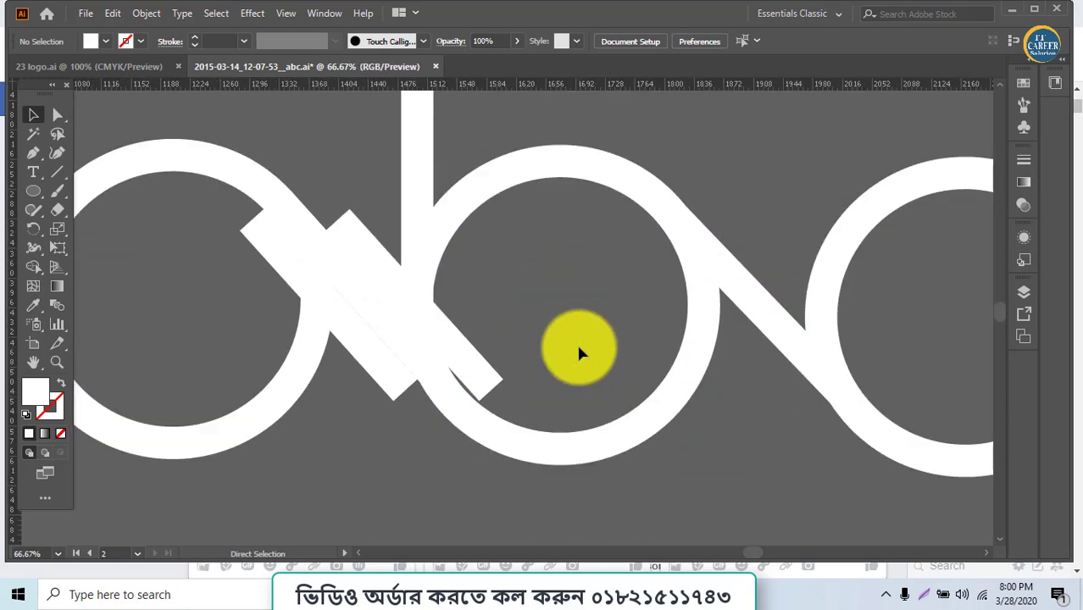
{"action": "key", "text": "ctrl+minus"}
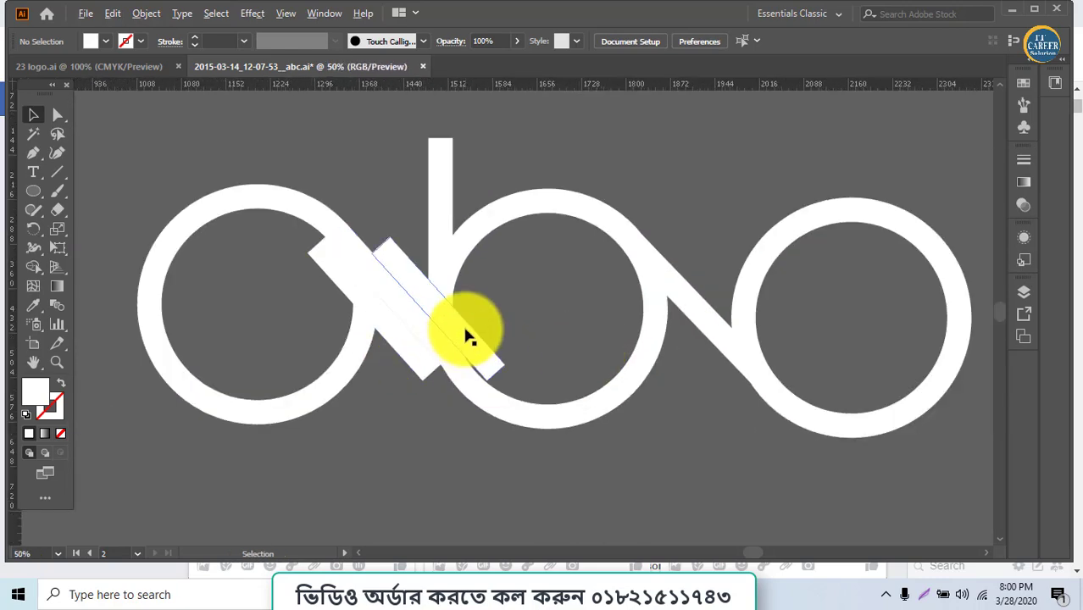
{"action": "left_click_drag", "start_coordinate": [469, 334], "coordinate": [770, 344]}
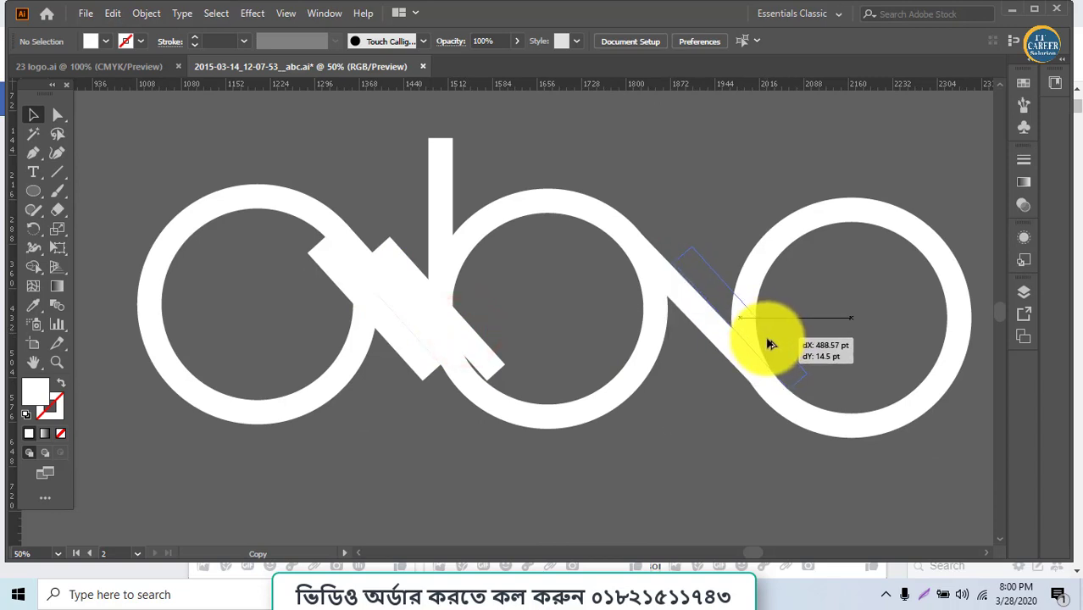
{"action": "left_click_drag", "start_coordinate": [770, 344], "coordinate": [769, 344]}
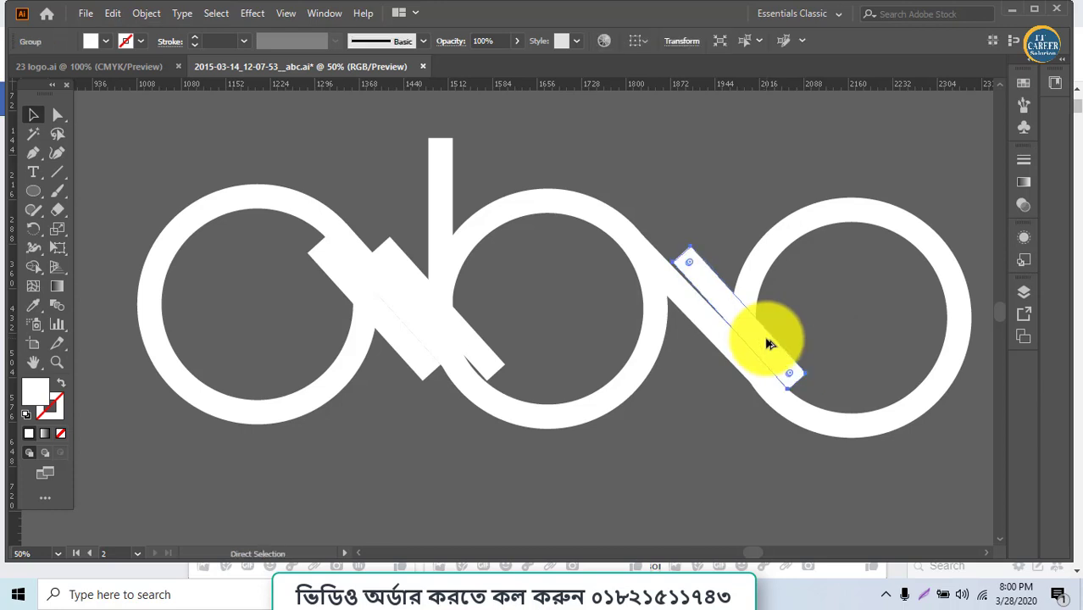
{"action": "key", "text": "ctrl+plus"}
{"action": "key", "text": "ctrl+plus"}
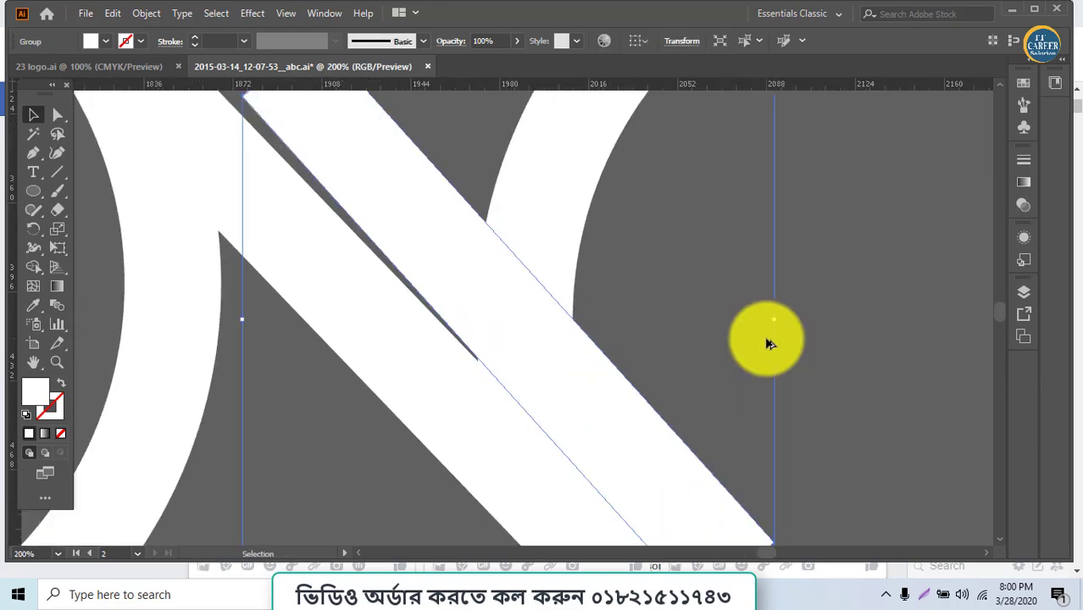
Step: Shift the newest diagonal bar copy slightly downward so its edge meets the second diagonal
{"action": "left_click_drag", "start_coordinate": [551, 355], "coordinate": [553, 365]}
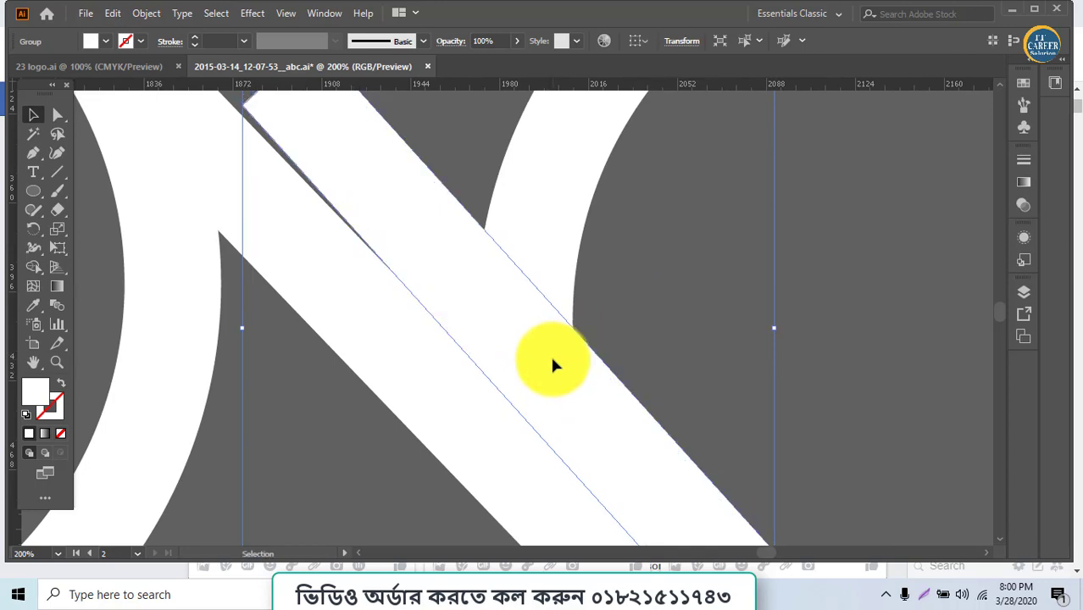
{"action": "scroll", "coordinate": [552, 364], "scroll_direction": "down", "scroll_amount": 2}
{"action": "key", "text": "a"}
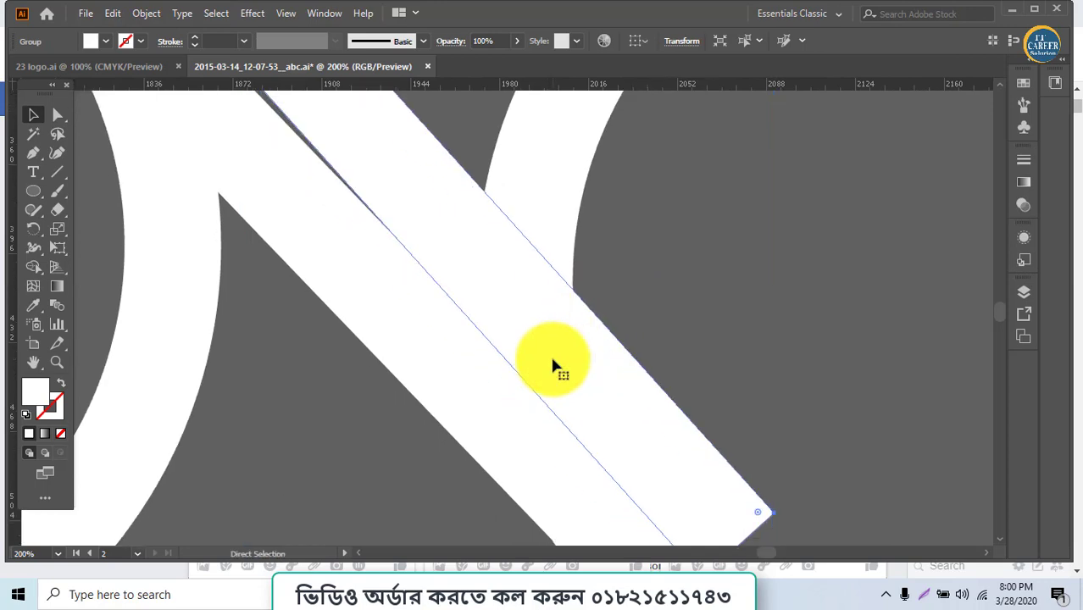
Step: Select all the artwork and use Shape Builder to cut away the bar copy crossing the b's stem, including the stem and circle pieces beneath it
{"action": "scroll", "coordinate": [552, 364], "scroll_direction": "down", "scroll_amount": 6}
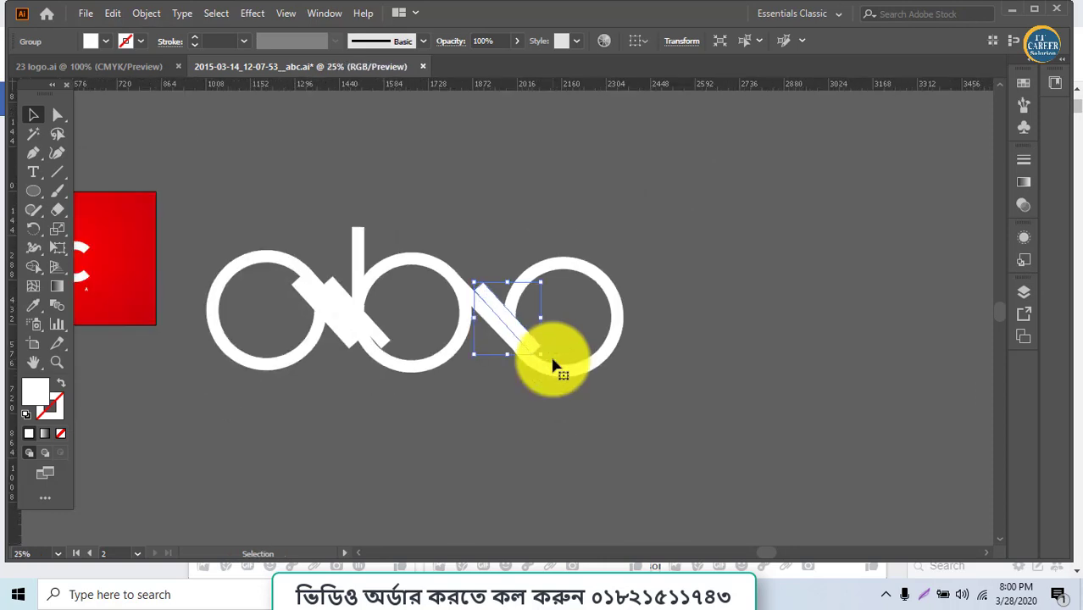
{"action": "left_click_drag", "start_coordinate": [210, 186], "coordinate": [544, 370]}
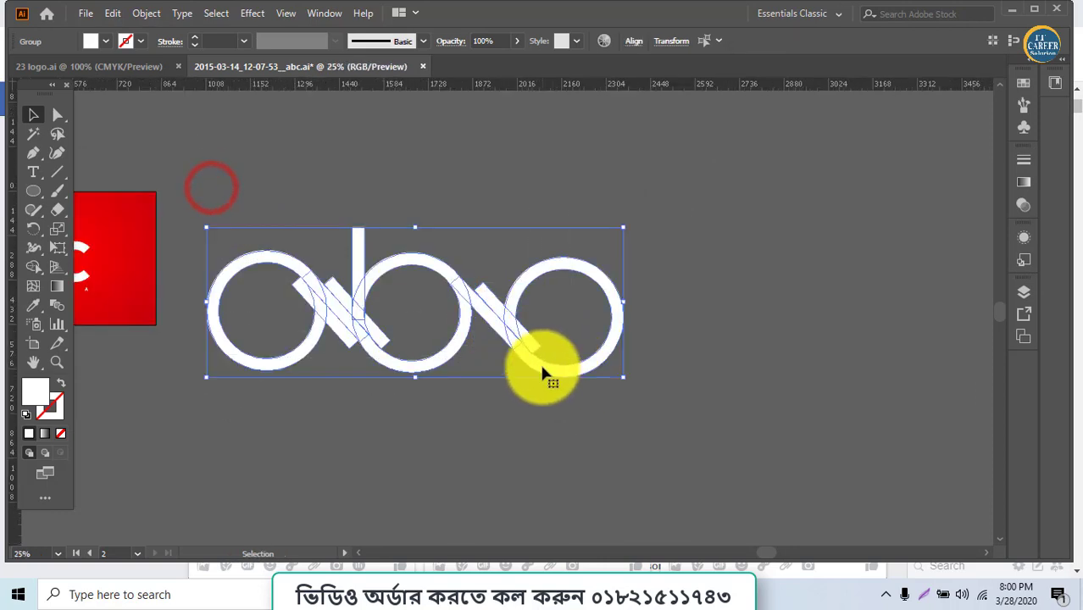
{"action": "left_click", "coordinate": [36, 267]}
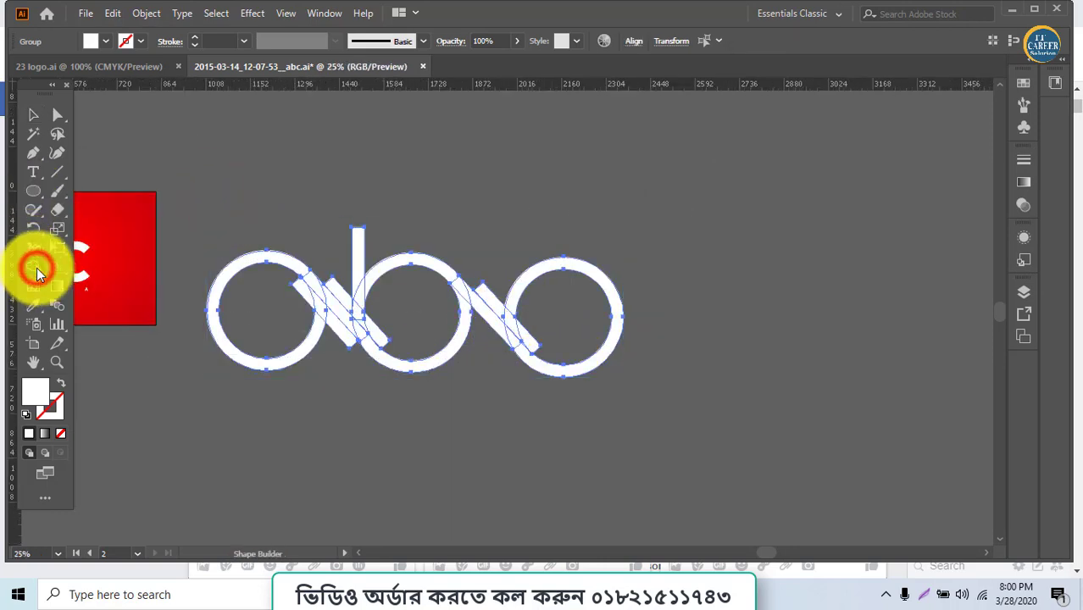
{"action": "key", "text": "ctrl+plus"}
{"action": "key", "text": "ctrl+plus"}
{"action": "key", "text": "ctrl+plus"}
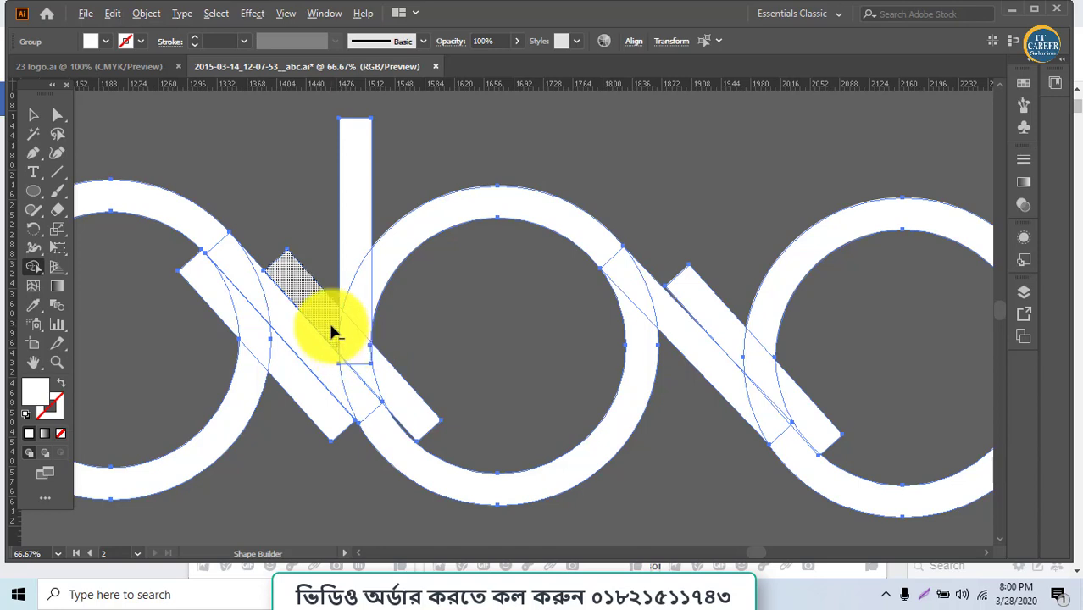
{"action": "left_click_drag", "start_coordinate": [331, 326], "coordinate": [376, 373]}
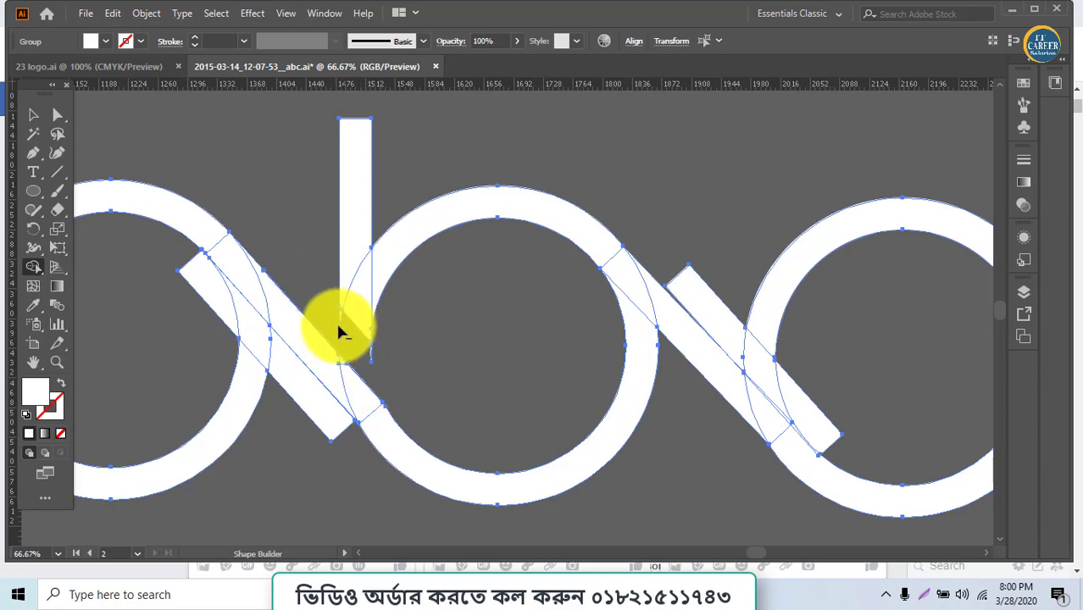
{"action": "left_click", "coordinate": [356, 337], "text": "alt"}
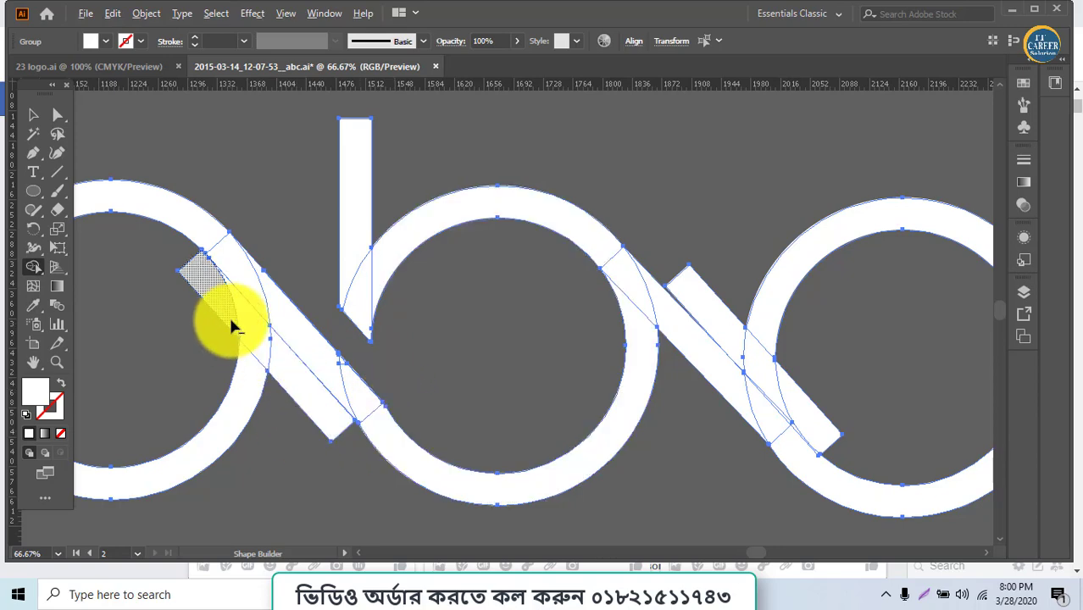
Step: Cut away the bar copies crossing the first and last circles with Shape Builder to open gaps beside both diagonals
{"action": "left_click_drag", "start_coordinate": [259, 337], "coordinate": [289, 367]}
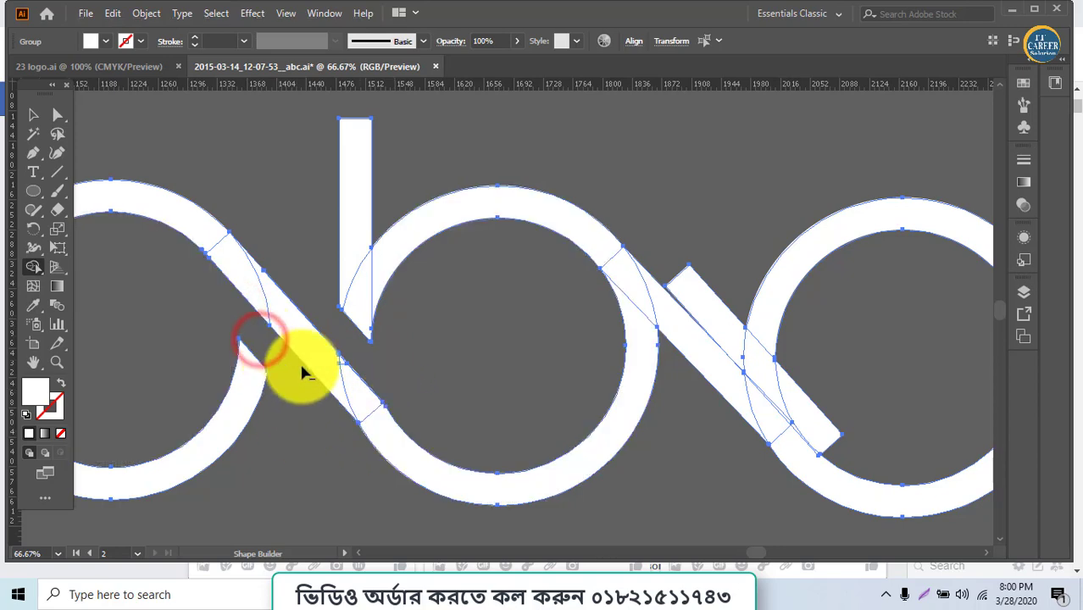
{"action": "mouse_move", "coordinate": [740, 355]}
{"action": "left_mouse_down"}
{"action": "mouse_move", "coordinate": [793, 387]}
{"action": "mouse_move", "coordinate": [786, 380]}
{"action": "left_mouse_up"}
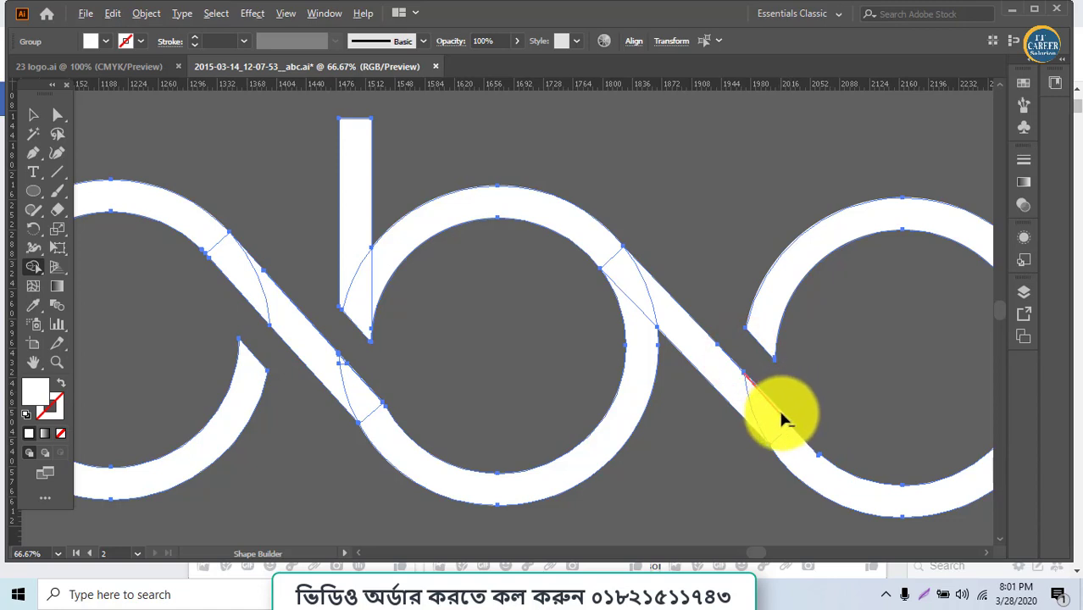
{"action": "left_click", "coordinate": [786, 418], "text": "alt"}
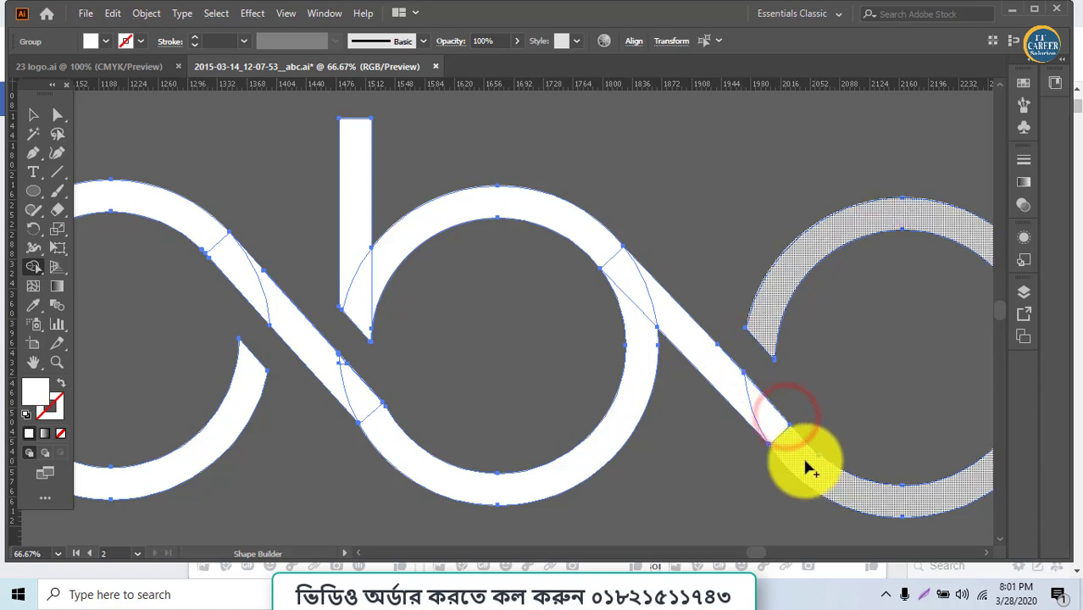
Step: Merge the remaining circle, diagonal and stem pieces into one continuous shape with Shape Builder
{"action": "left_click_drag", "start_coordinate": [628, 286], "coordinate": [698, 350]}
{"action": "mouse_move", "coordinate": [751, 397]}
{"action": "left_mouse_down"}
{"action": "mouse_move", "coordinate": [794, 452]}
{"action": "mouse_move", "coordinate": [688, 316]}
{"action": "mouse_move", "coordinate": [629, 287]}
{"action": "mouse_move", "coordinate": [602, 246]}
{"action": "left_mouse_up"}
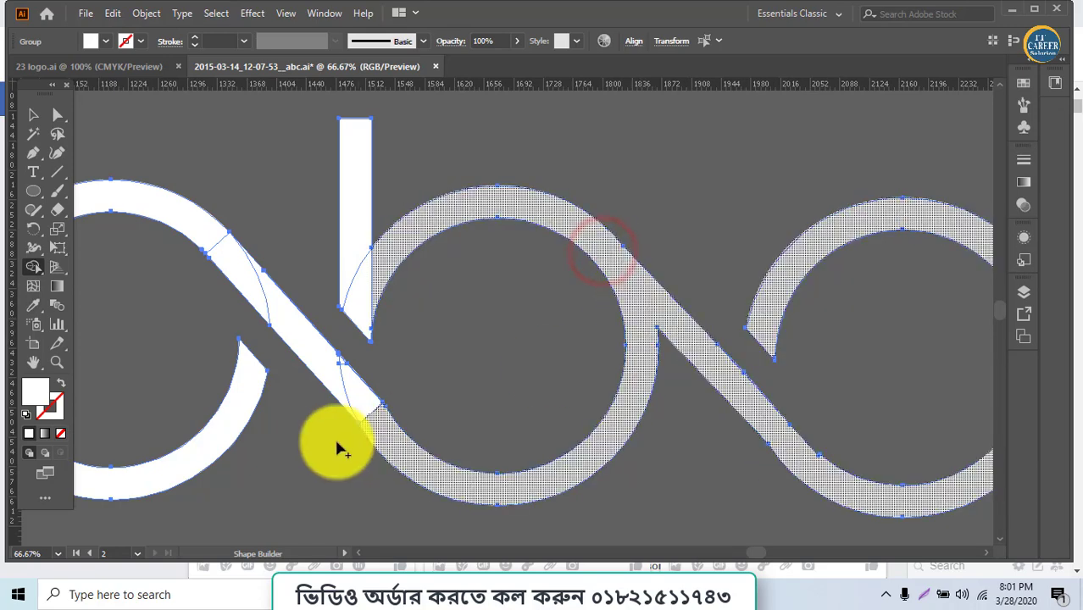
{"action": "mouse_move", "coordinate": [324, 361]}
{"action": "left_mouse_down"}
{"action": "mouse_move", "coordinate": [392, 428]}
{"action": "mouse_move", "coordinate": [345, 355]}
{"action": "left_mouse_up"}
{"action": "mouse_move", "coordinate": [378, 283]}
{"action": "left_mouse_down"}
{"action": "mouse_move", "coordinate": [352, 270]}
{"action": "mouse_move", "coordinate": [340, 243]}
{"action": "left_mouse_up"}
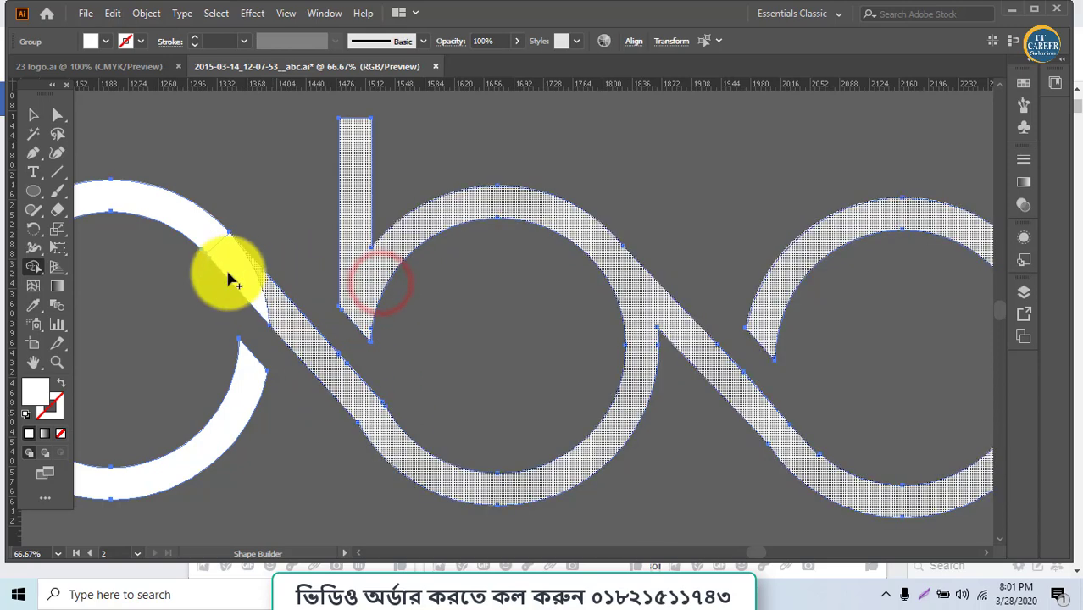
{"action": "left_click_drag", "start_coordinate": [204, 231], "coordinate": [274, 271]}
{"action": "key", "text": "v"}
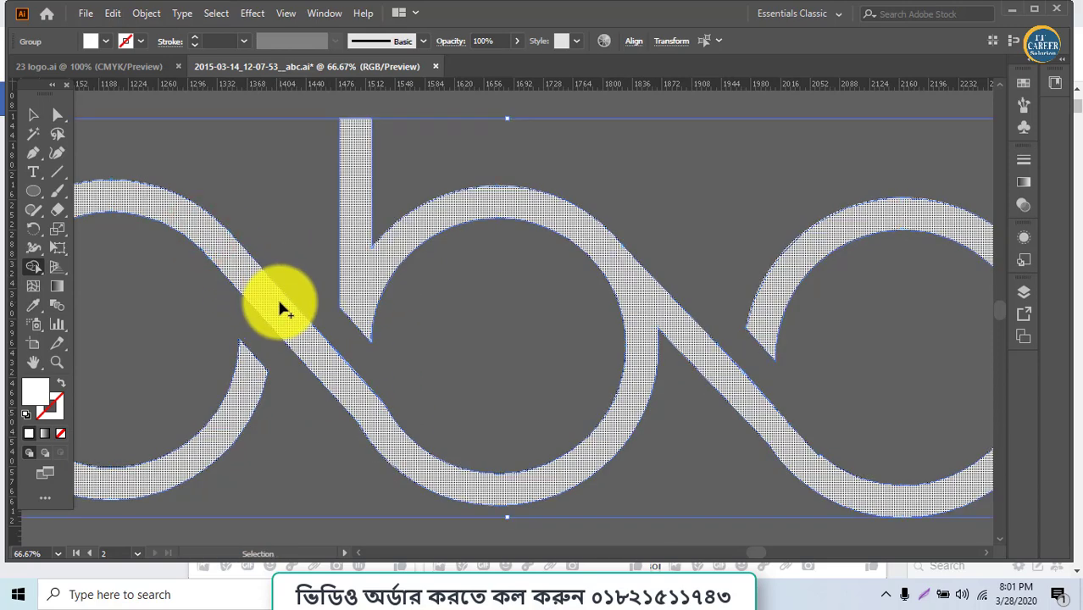
{"action": "key", "text": "ctrl+minus"}
{"action": "key", "text": "ctrl+minus"}
{"action": "key", "text": "ctrl+minus"}
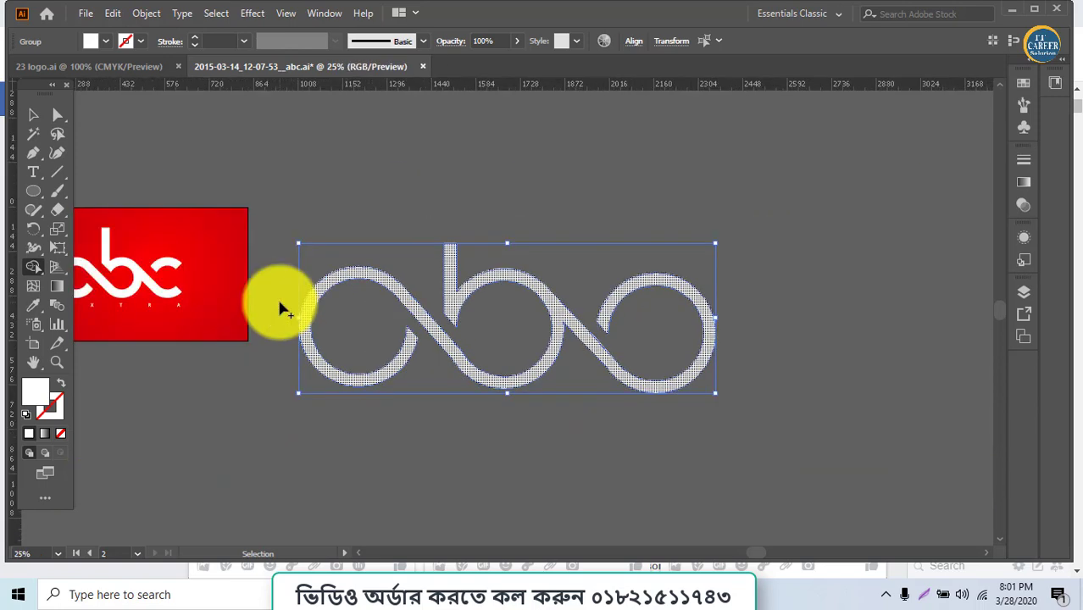
{"action": "key", "text": "shift+m"}
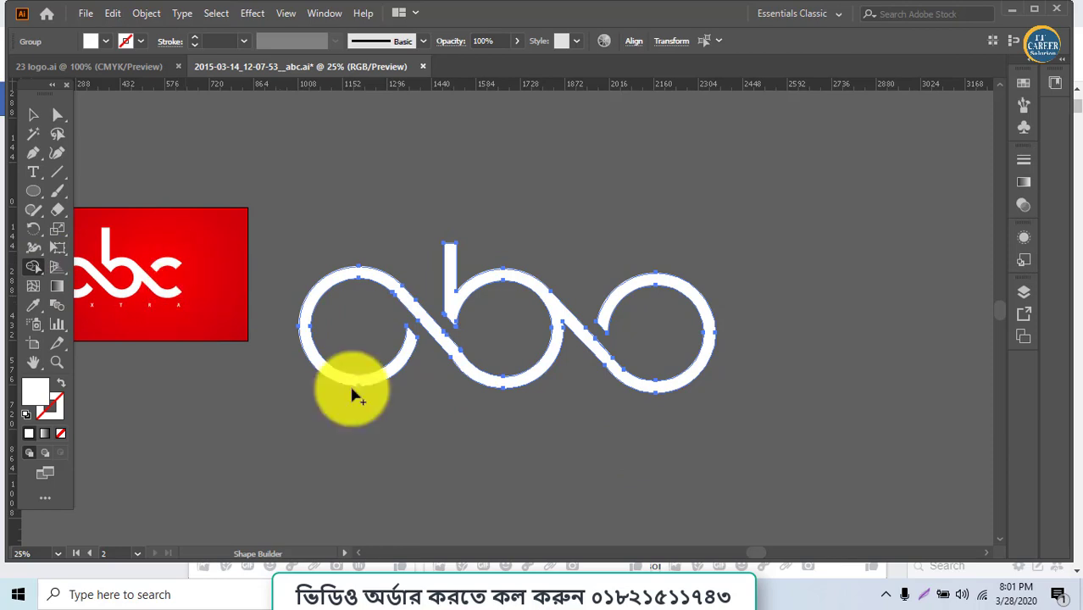
{"action": "key", "text": "v"}
Step: Draw a diagonal line from inside the last circle through its upper-right rim and apply Divide Objects Below
{"action": "left_click", "coordinate": [58, 172]}
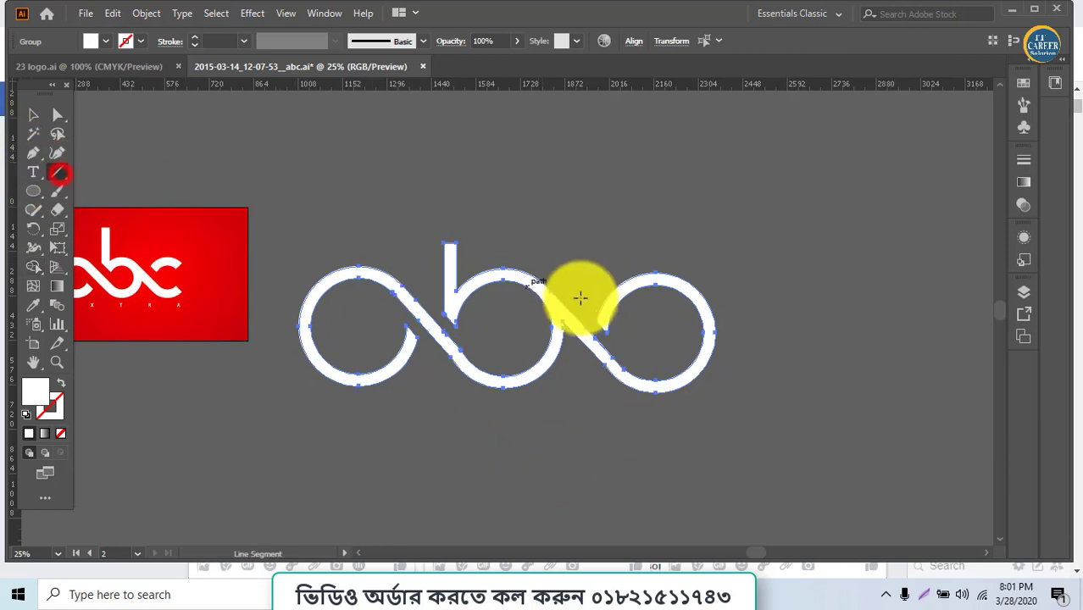
{"action": "left_click_drag", "start_coordinate": [657, 332], "coordinate": [288, 350]}
{"action": "key", "text": "ctrl+plus"}
{"action": "key", "text": "ctrl+plus"}
{"action": "key", "text": "ctrl+plus"}
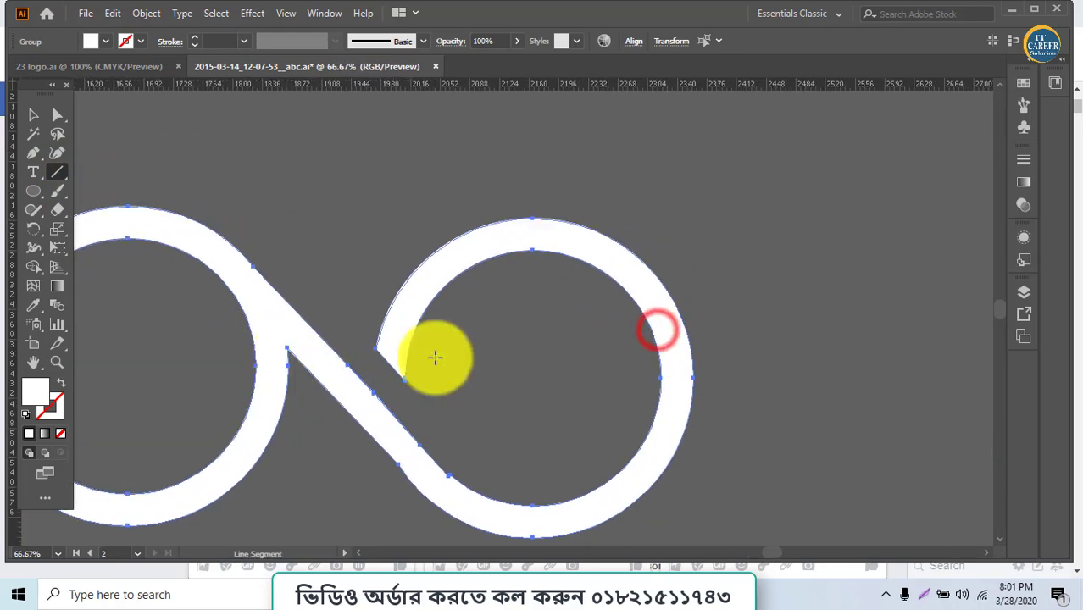
{"action": "left_click_drag", "start_coordinate": [347, 365], "coordinate": [716, 193]}
{"action": "key", "text": "ctrl+z"}
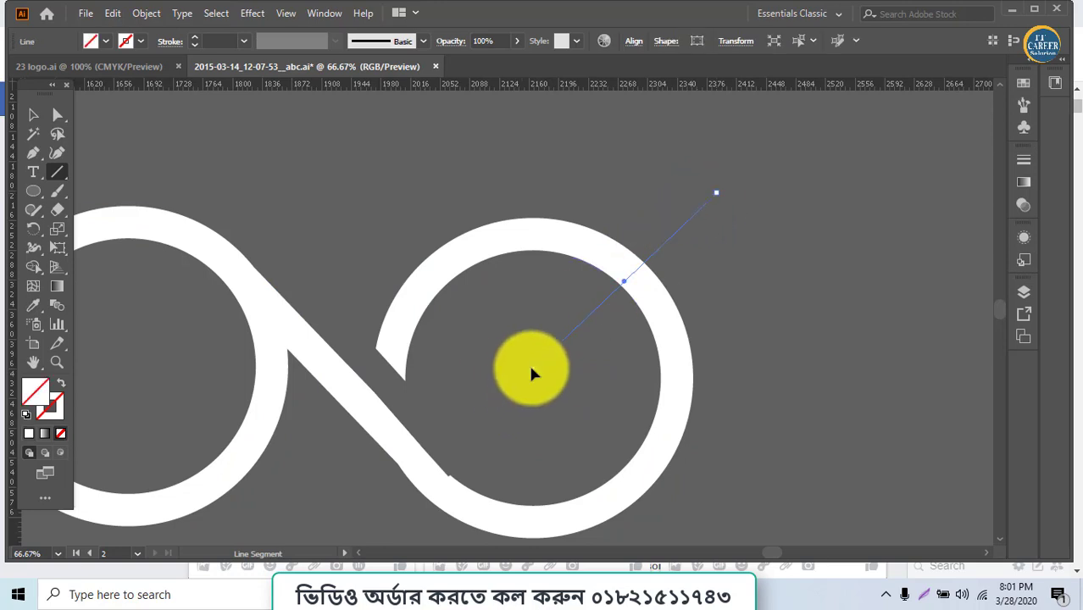
{"action": "left_click", "coordinate": [146, 14]}
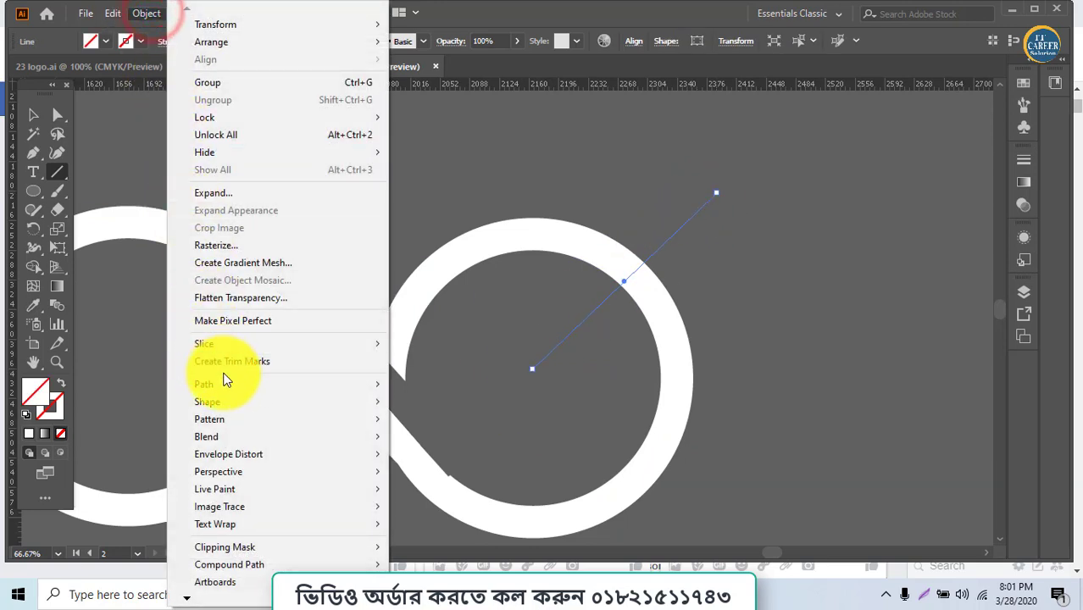
{"action": "mouse_move", "coordinate": [225, 386]}
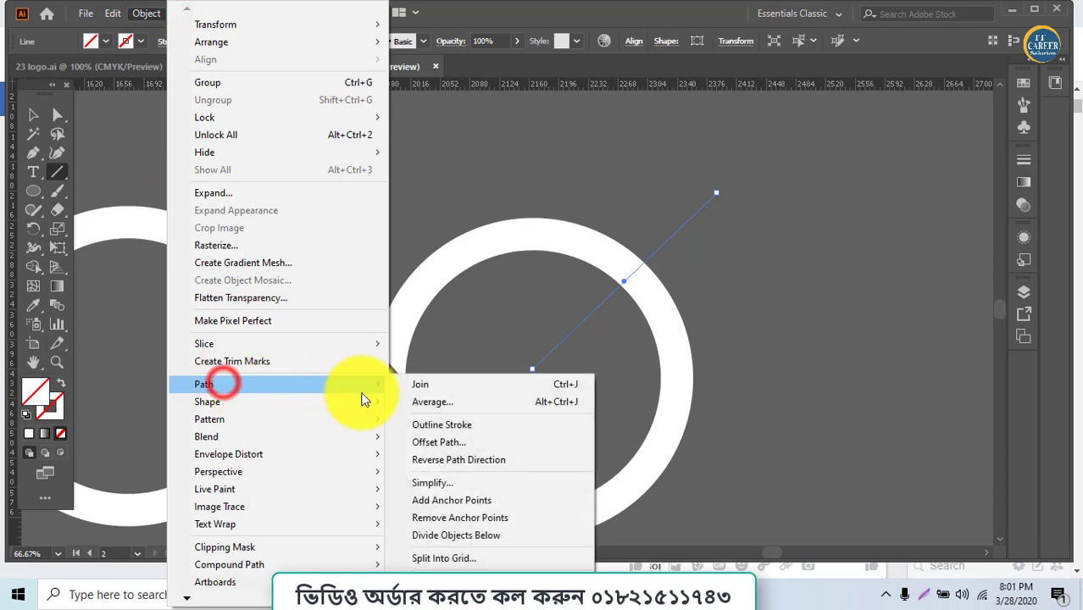
{"action": "left_click", "coordinate": [441, 536]}
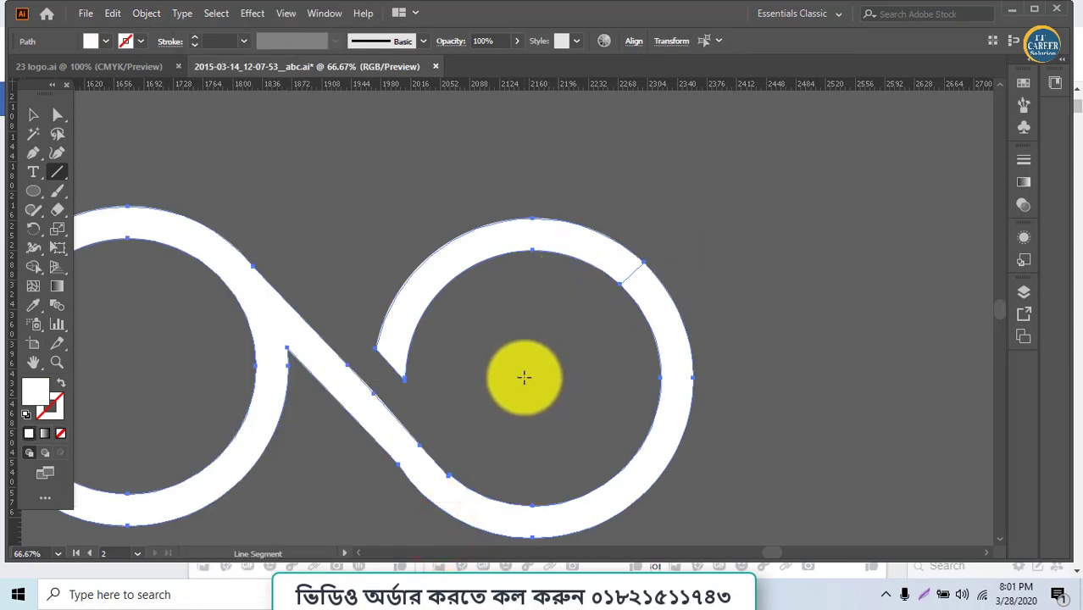
Step: Draw a second diagonal line from the last circle's middle through its lower-right rim and apply Divide Objects Below
{"action": "left_click_drag", "start_coordinate": [524, 377], "coordinate": [673, 523]}
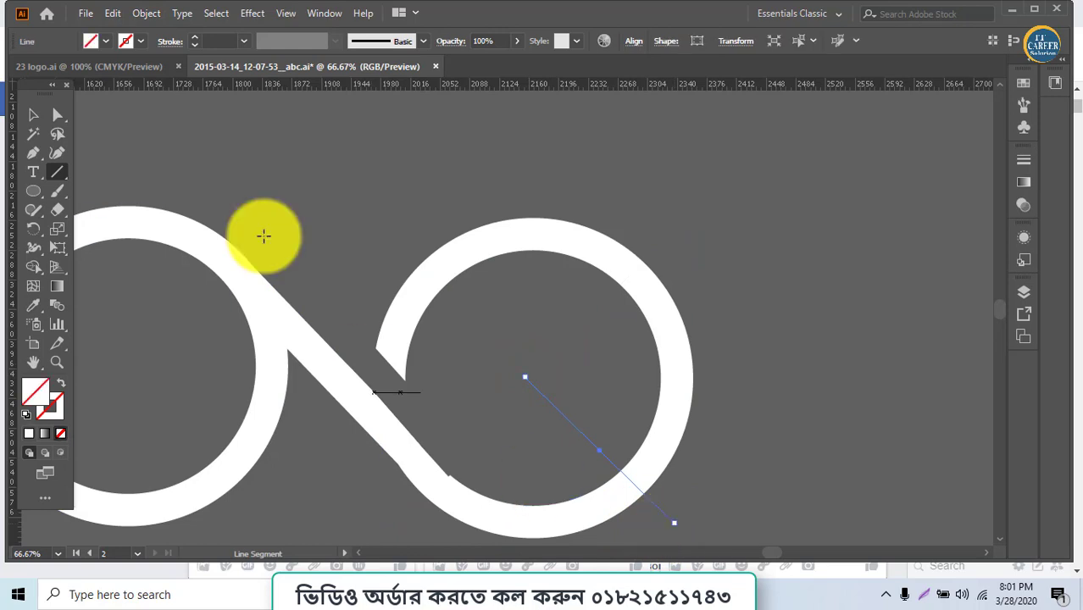
{"action": "left_click", "coordinate": [144, 13]}
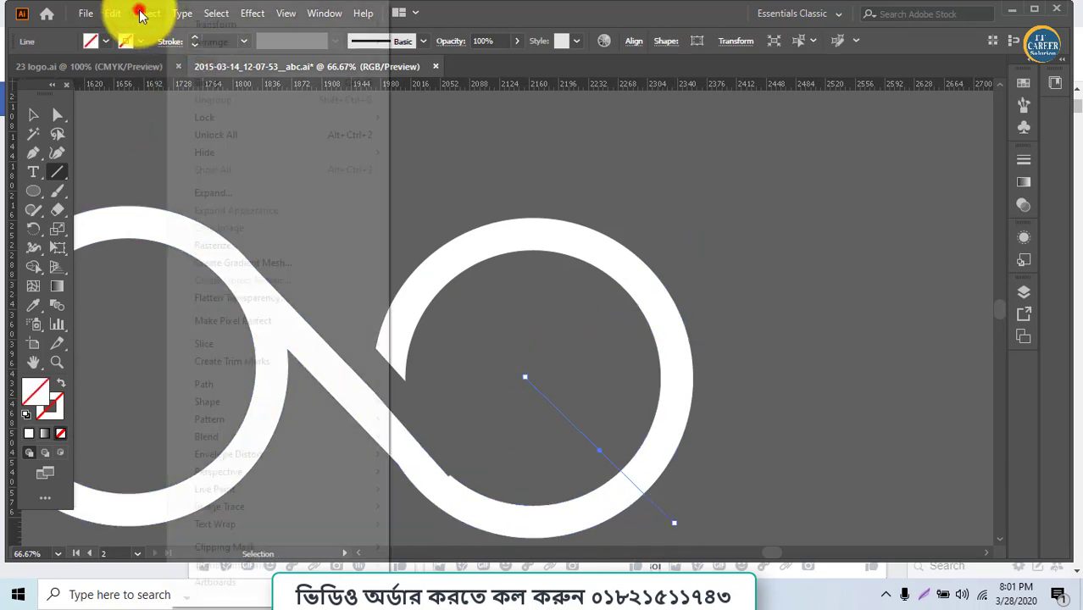
{"action": "left_click", "coordinate": [250, 383]}
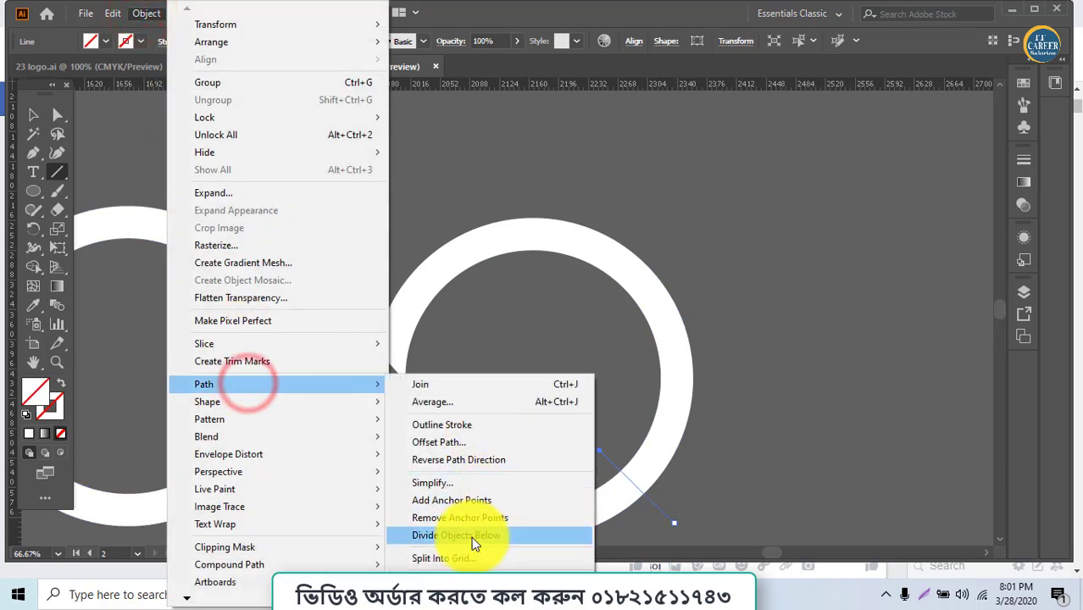
{"action": "left_click", "coordinate": [471, 536]}
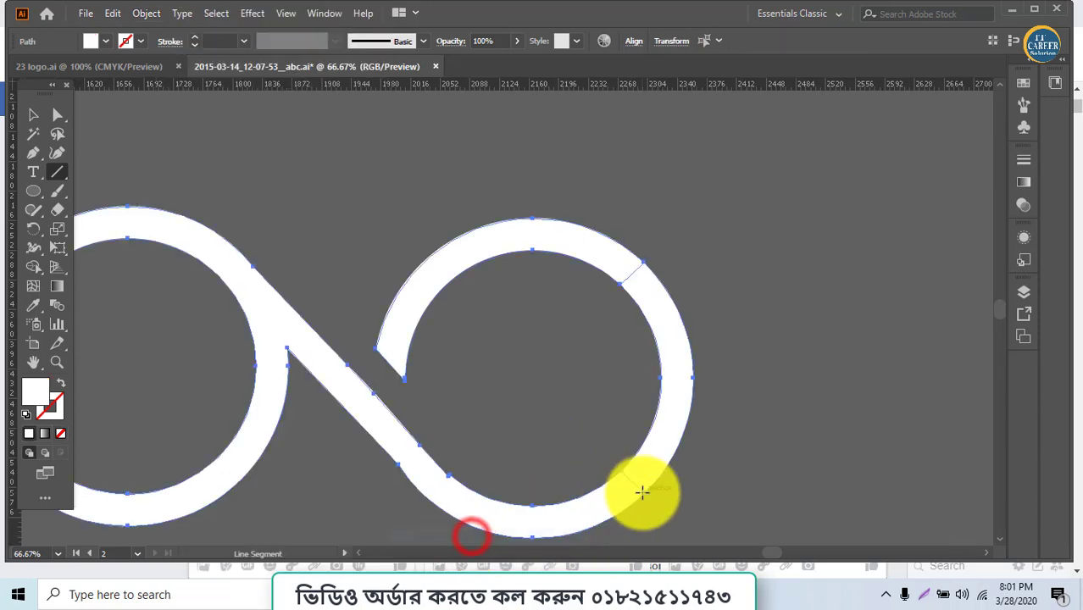
Step: Ungroup the artwork and delete the last circle's right arc between the two cuts to open the c
{"action": "left_click", "coordinate": [34, 115]}
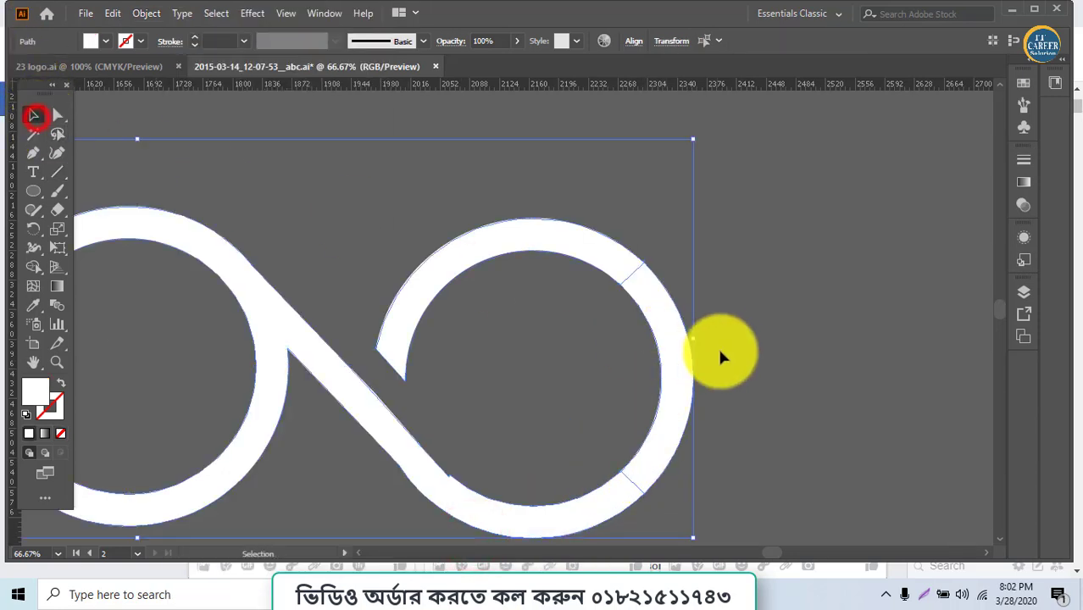
{"action": "left_click", "coordinate": [722, 346]}
{"action": "left_click_drag", "start_coordinate": [733, 358], "coordinate": [652, 367]}
{"action": "right_click", "coordinate": [652, 368]}
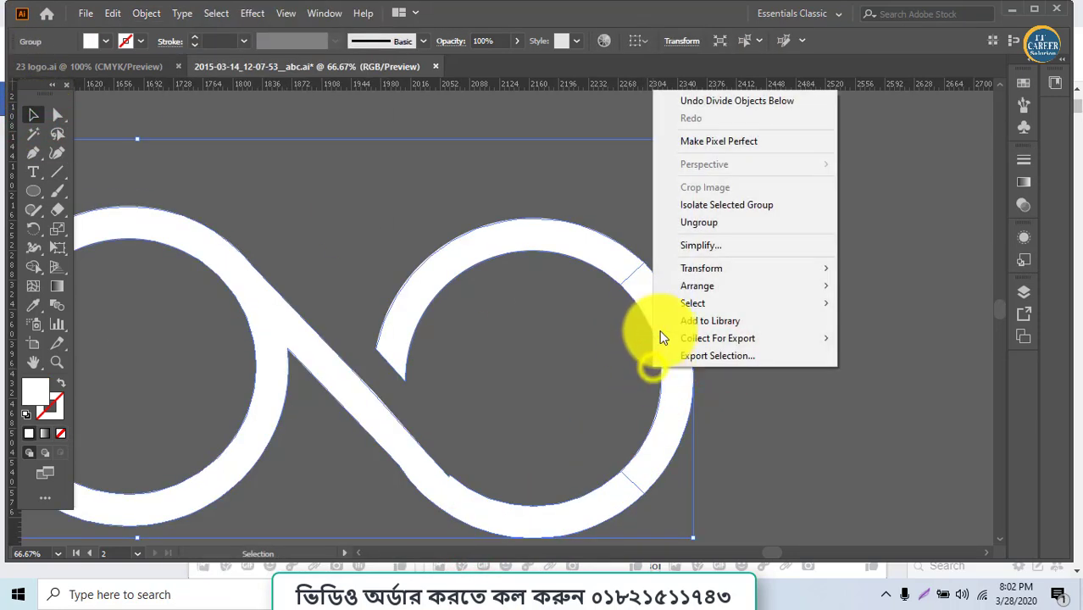
{"action": "left_click", "coordinate": [681, 228]}
{"action": "left_click", "coordinate": [804, 331]}
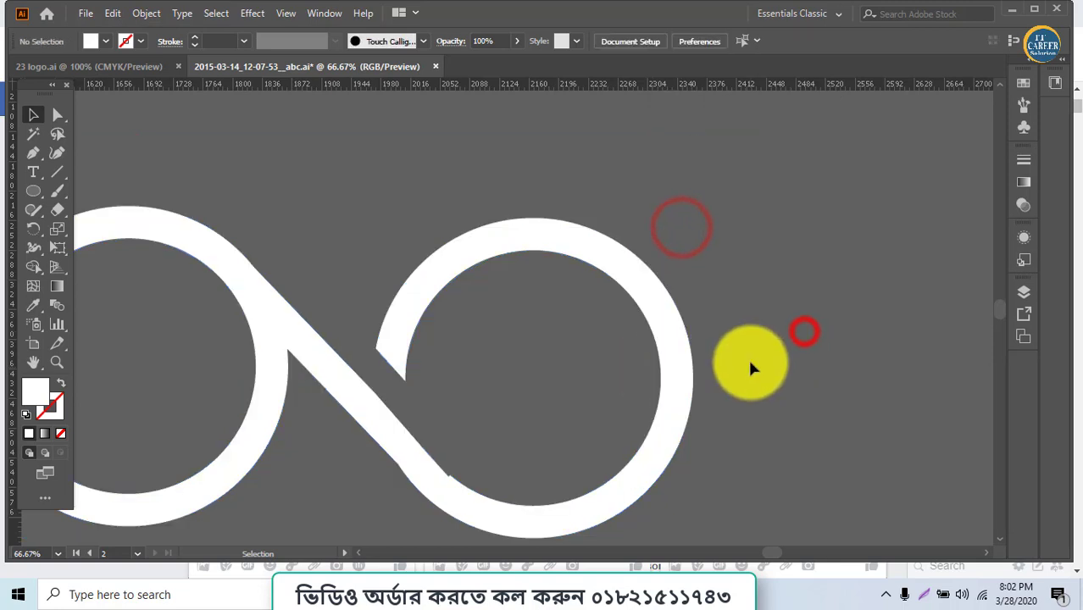
{"action": "left_click_drag", "start_coordinate": [750, 362], "coordinate": [657, 386]}
{"action": "key", "text": "Delete"}
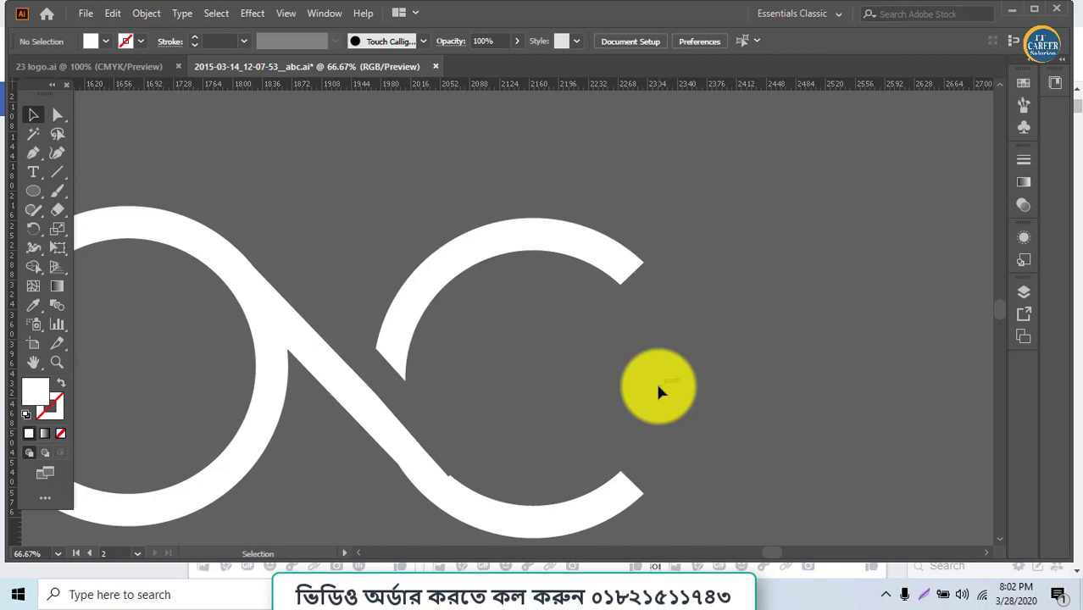
Step: Check the letter paths in outline view and return to the preview
{"action": "key", "text": "ctrl+y"}
{"action": "key", "text": "ctrl+y"}
{"action": "key", "text": "ctrl+y"}
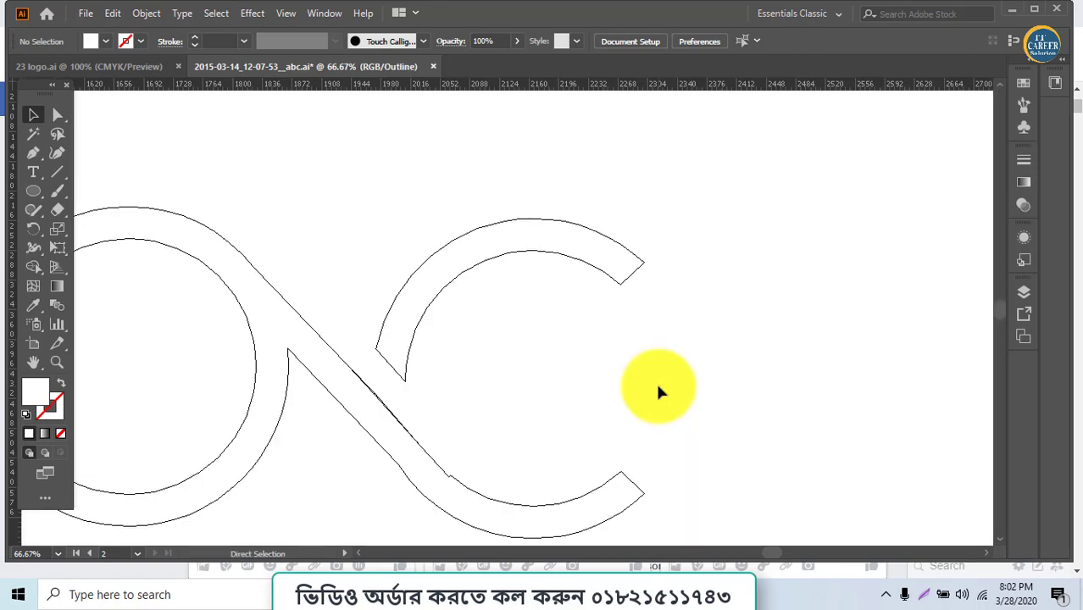
{"action": "key", "text": "ctrl+y"}
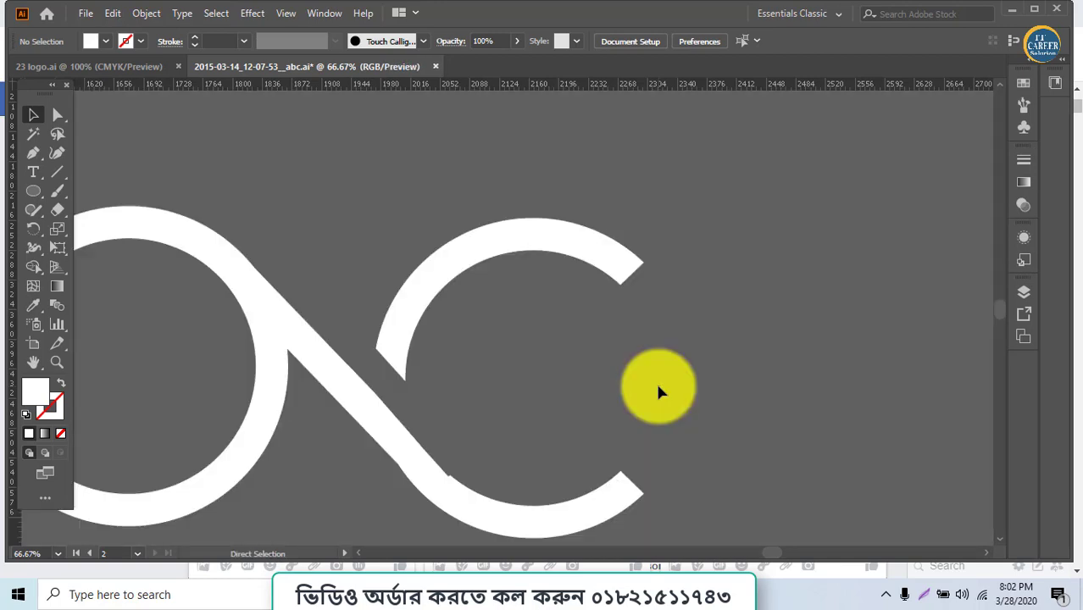
Step: Select the whole abc logo and move it further right, away from the red reference artboards
{"action": "key", "text": "ctrl+minus"}
{"action": "key", "text": "ctrl+minus"}
{"action": "key", "text": "ctrl+minus"}
{"action": "key", "text": "ctrl+minus"}
{"action": "key", "text": "ctrl+minus"}
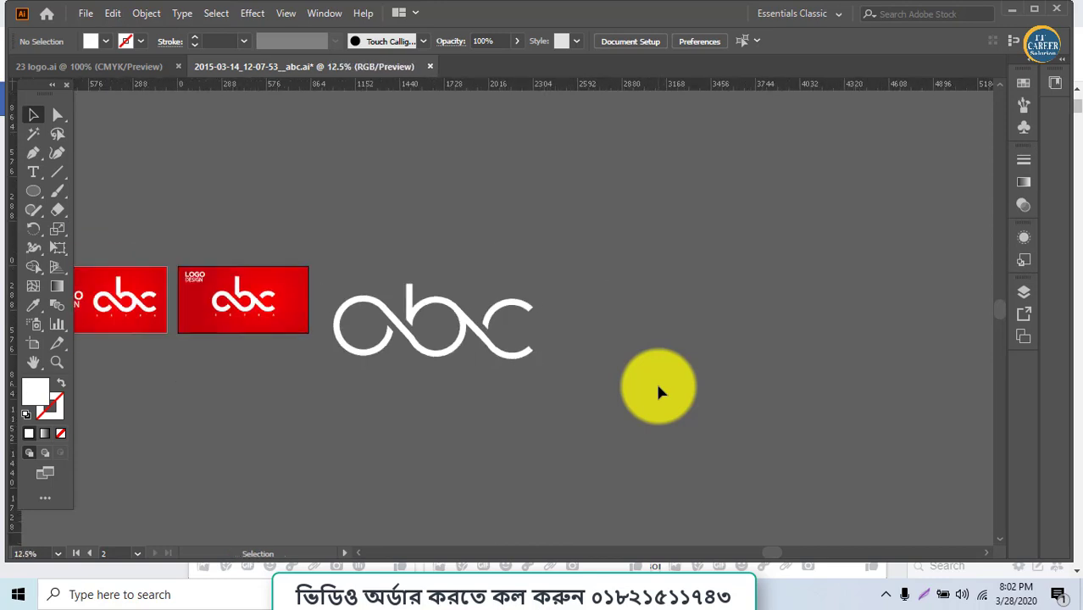
{"action": "left_click_drag", "start_coordinate": [543, 412], "coordinate": [354, 285]}
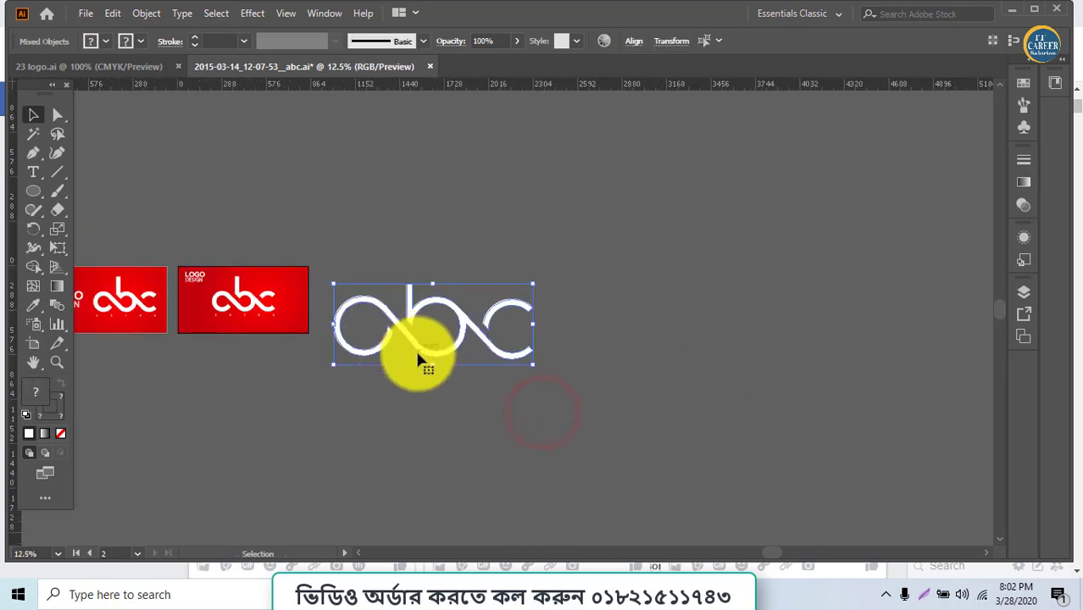
{"action": "left_click_drag", "start_coordinate": [419, 360], "coordinate": [469, 372]}
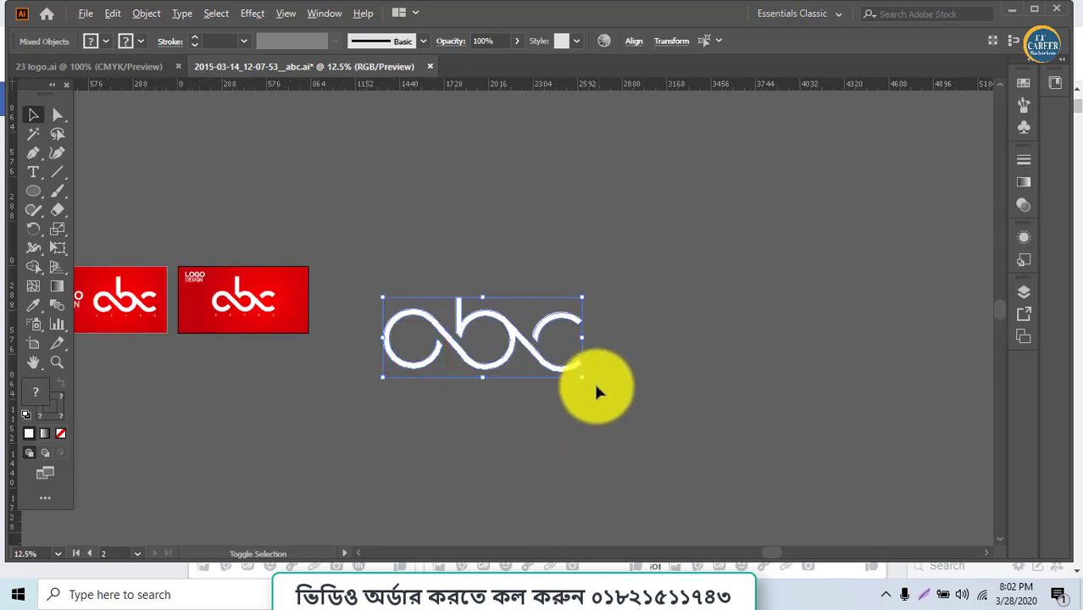
Step: Scale the abc logo down about its centre and draw a rectangle over it with margins on all sides
{"action": "left_click_drag", "start_coordinate": [579, 376], "coordinate": [551, 368]}
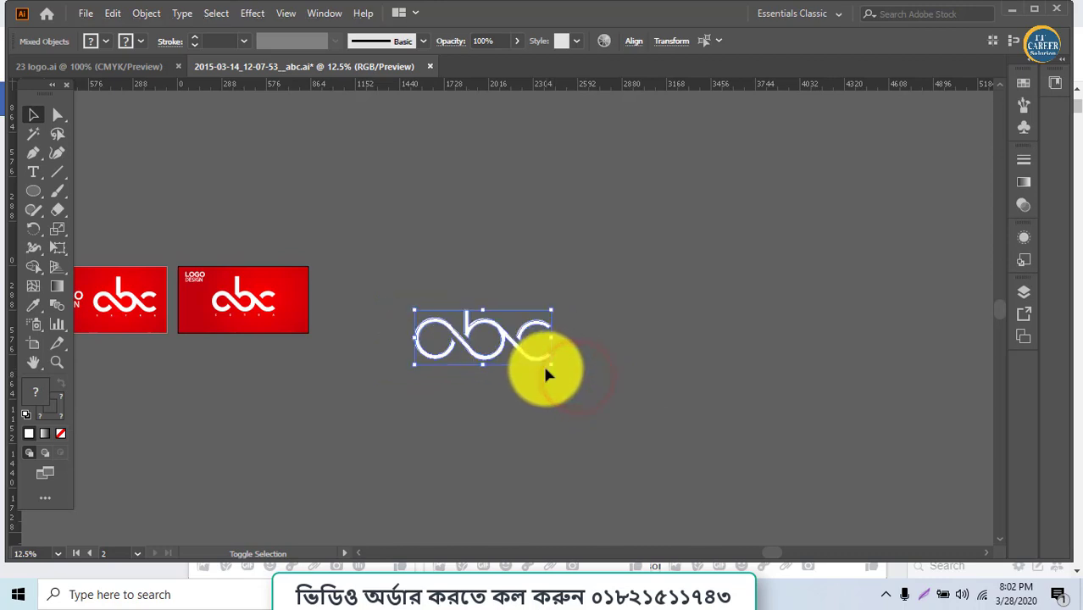
{"action": "left_click_drag", "start_coordinate": [33, 193], "coordinate": [127, 192]}
{"action": "left_click_drag", "start_coordinate": [370, 274], "coordinate": [602, 406]}
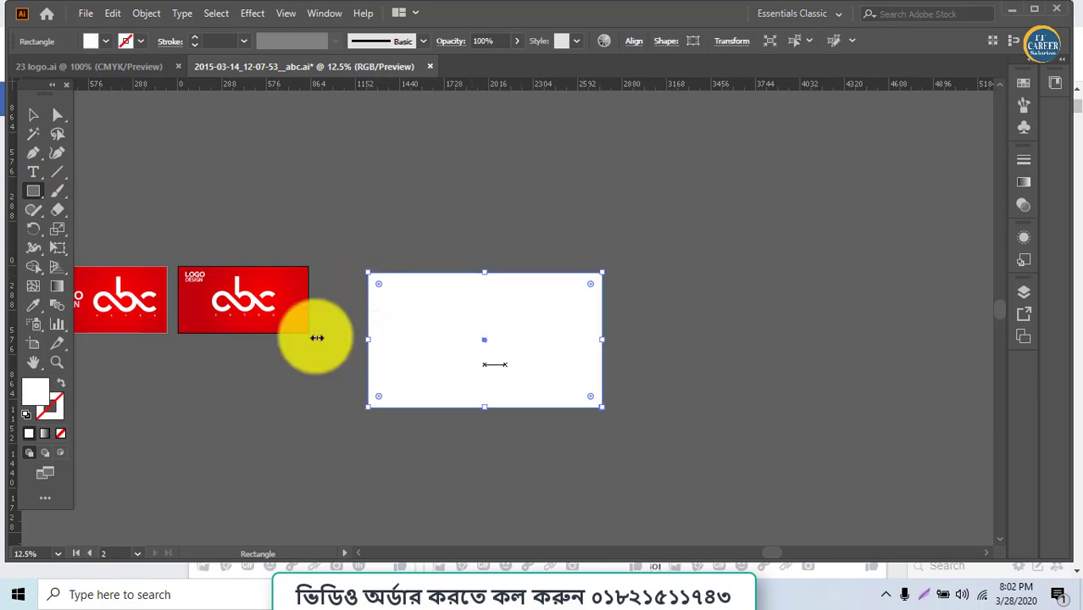
Step: Fill the rectangle with the red gradient sampled from the reference artboard and send it to the back behind the logo
{"action": "left_click", "coordinate": [33, 305]}
{"action": "left_click", "coordinate": [288, 275]}
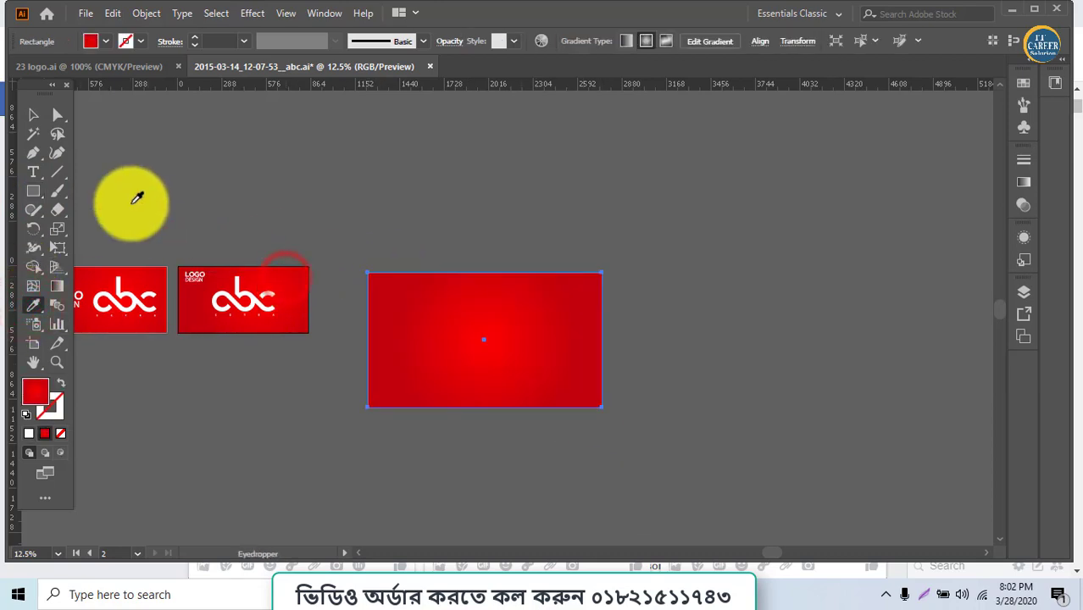
{"action": "right_click", "coordinate": [458, 332]}
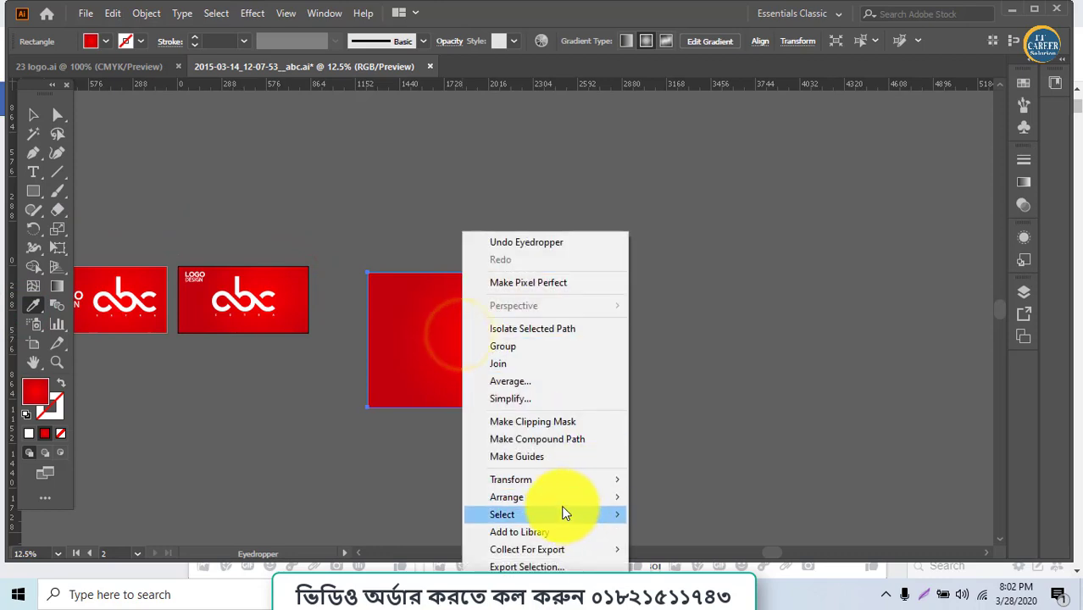
{"action": "mouse_move", "coordinate": [571, 505]}
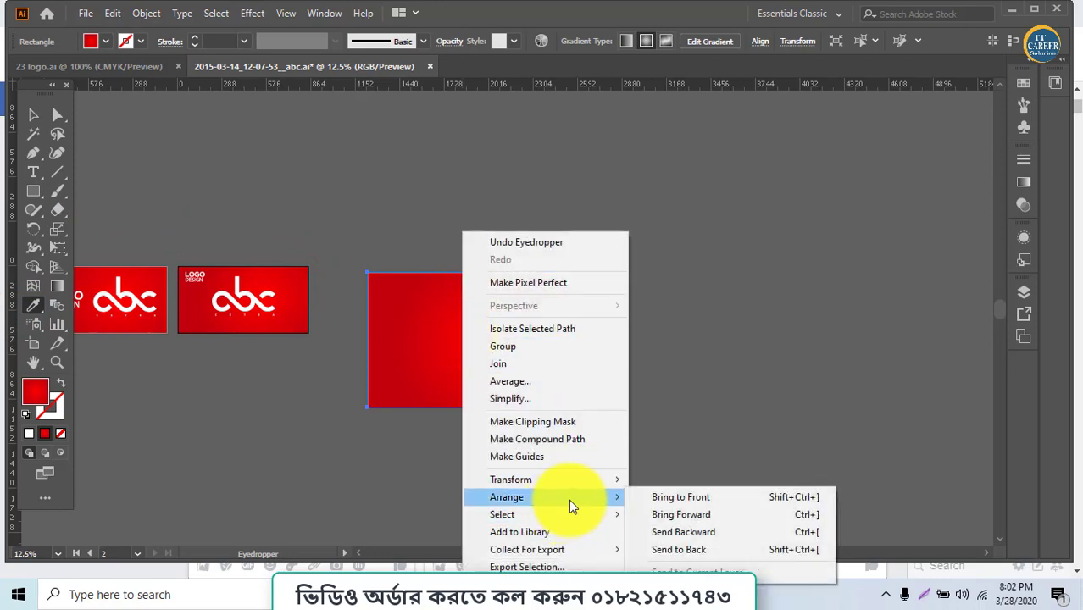
{"action": "left_click", "coordinate": [691, 548]}
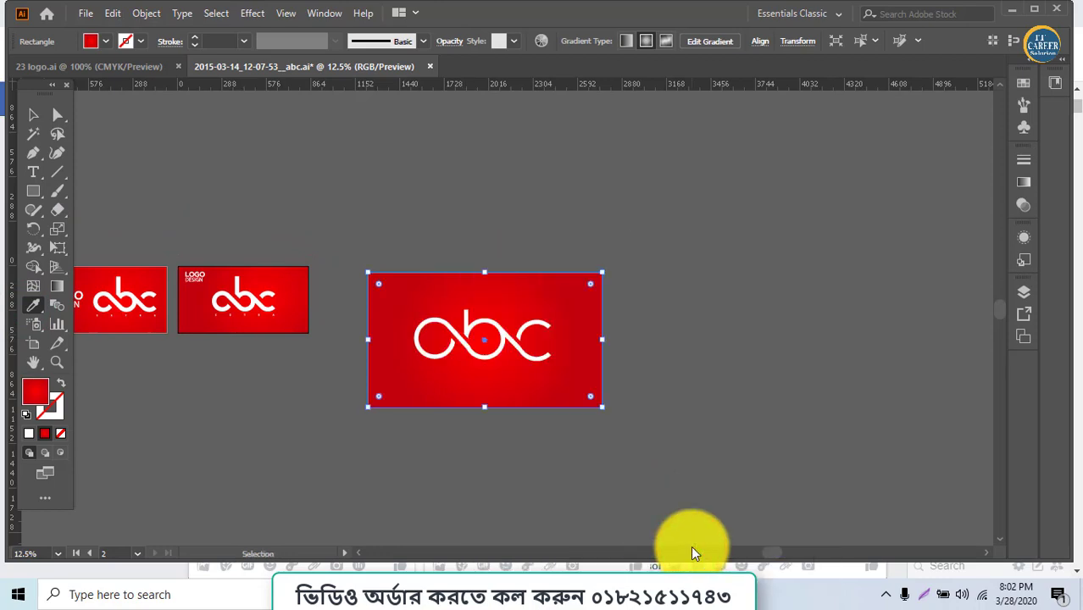
Step: Add the text "extra" below the logo's a and set its font size to 21 pt
{"action": "key", "text": "ctrl+plus"}
{"action": "key", "text": "ctrl+plus"}
{"action": "key", "text": "ctrl+plus"}
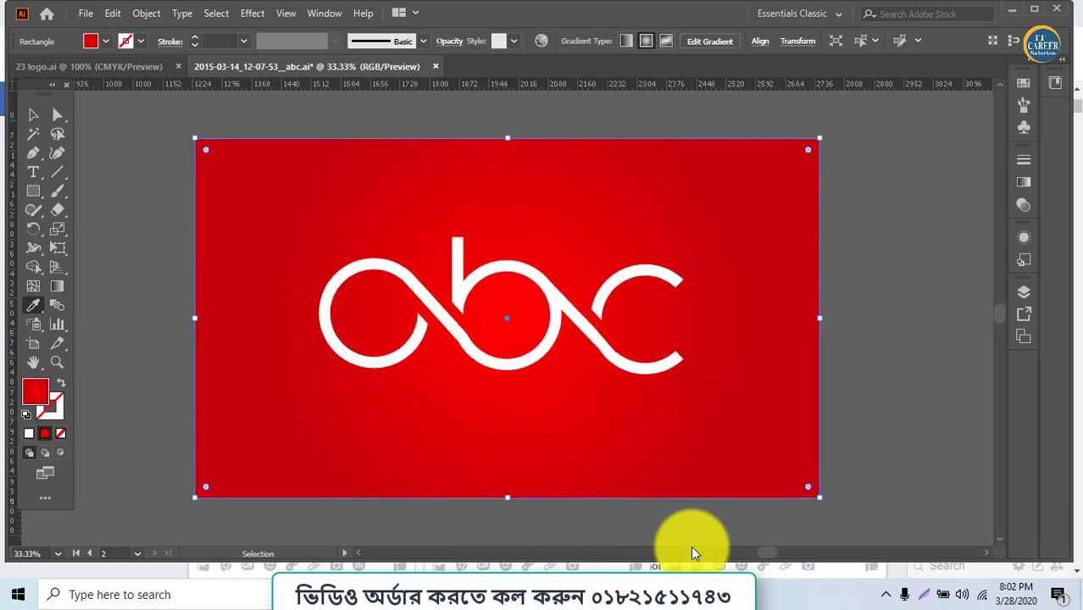
{"action": "key", "text": "ctrl+plus"}
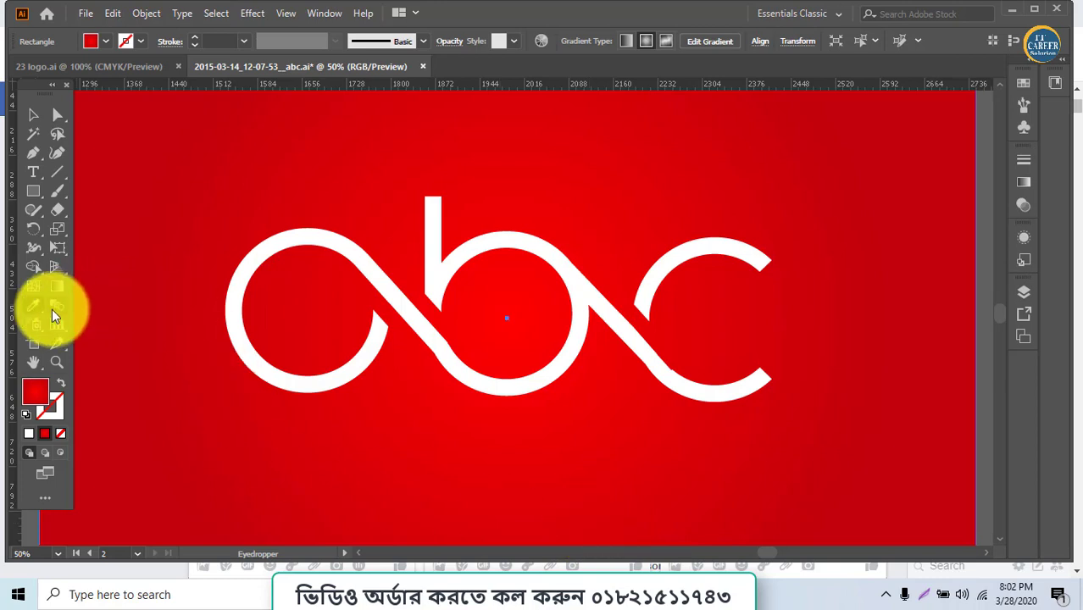
{"action": "left_click", "coordinate": [32, 175]}
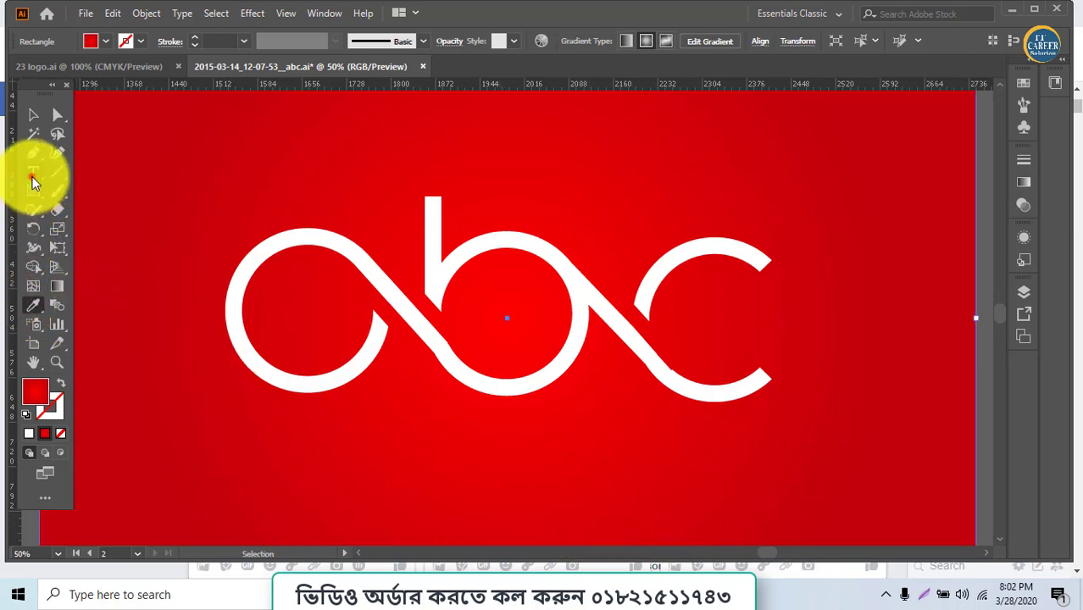
{"action": "left_click", "coordinate": [276, 468]}
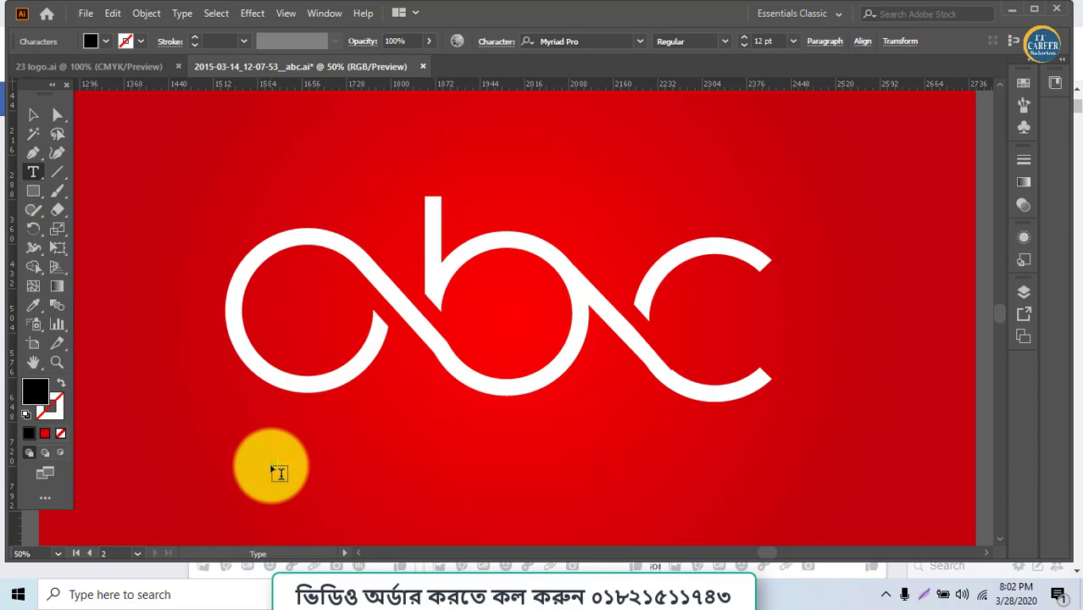
{"action": "key", "text": "ctrl"}
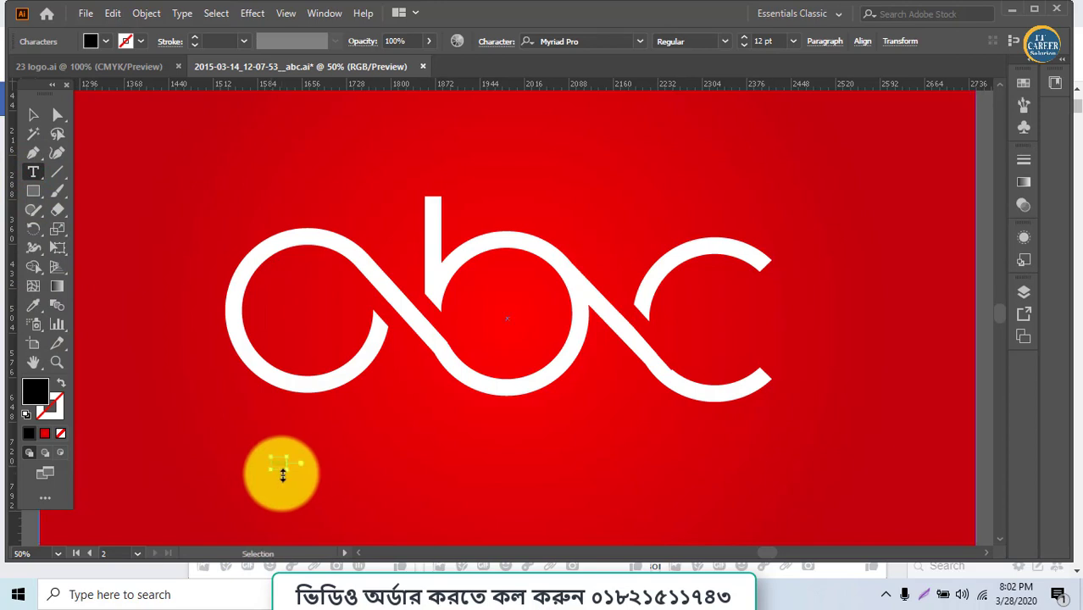
{"action": "key", "text": "ctrl+t"}
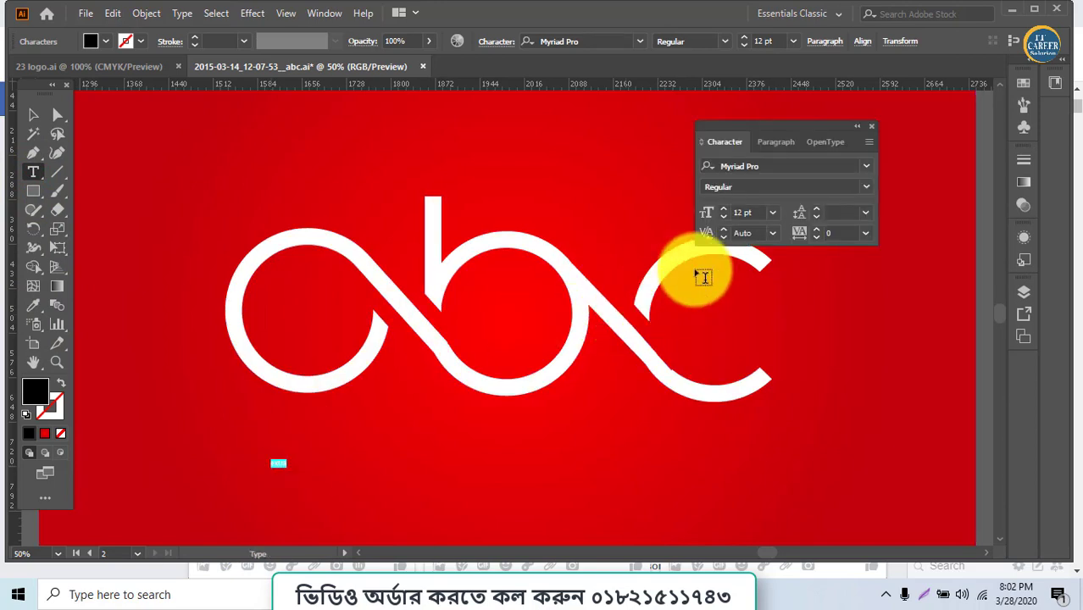
{"action": "left_click", "coordinate": [768, 210]}
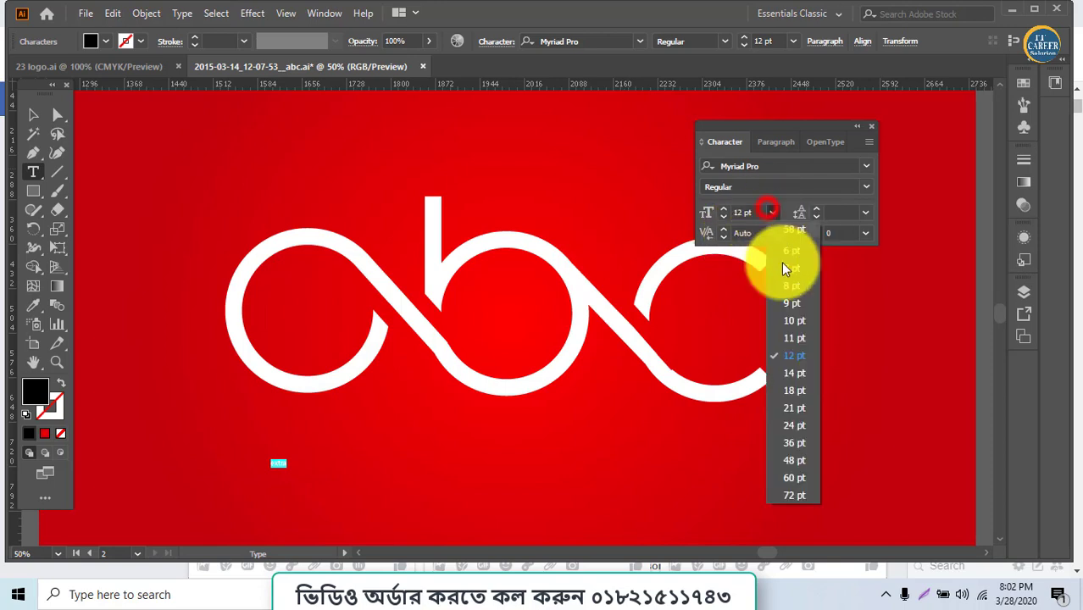
{"action": "left_click", "coordinate": [788, 409]}
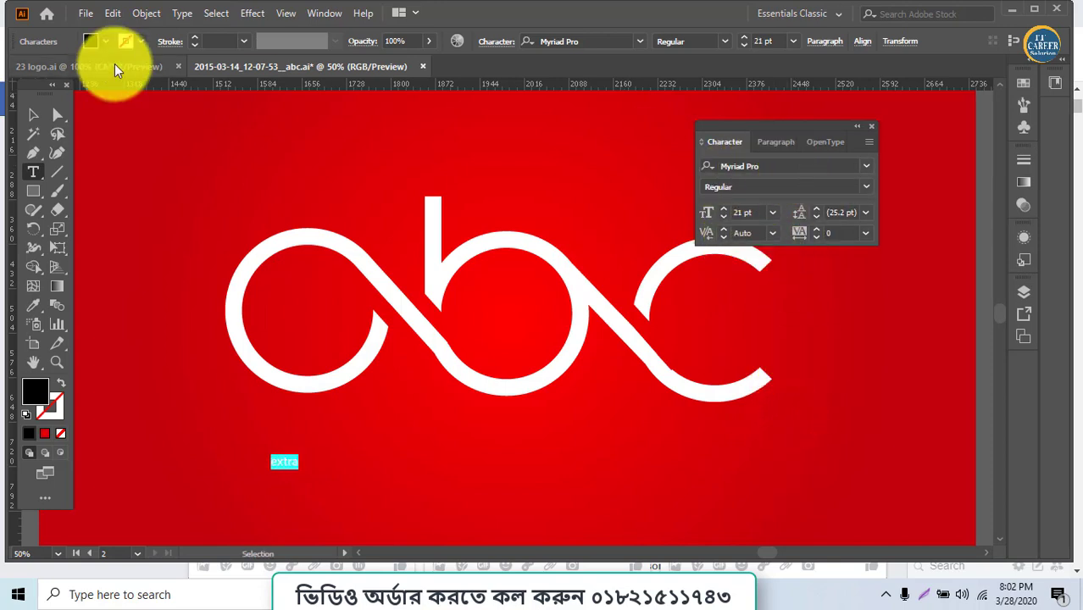
Step: Try progressively wider tracking on the word "extra", using 200, 5000 and 10000
{"action": "left_click", "coordinate": [866, 233]}
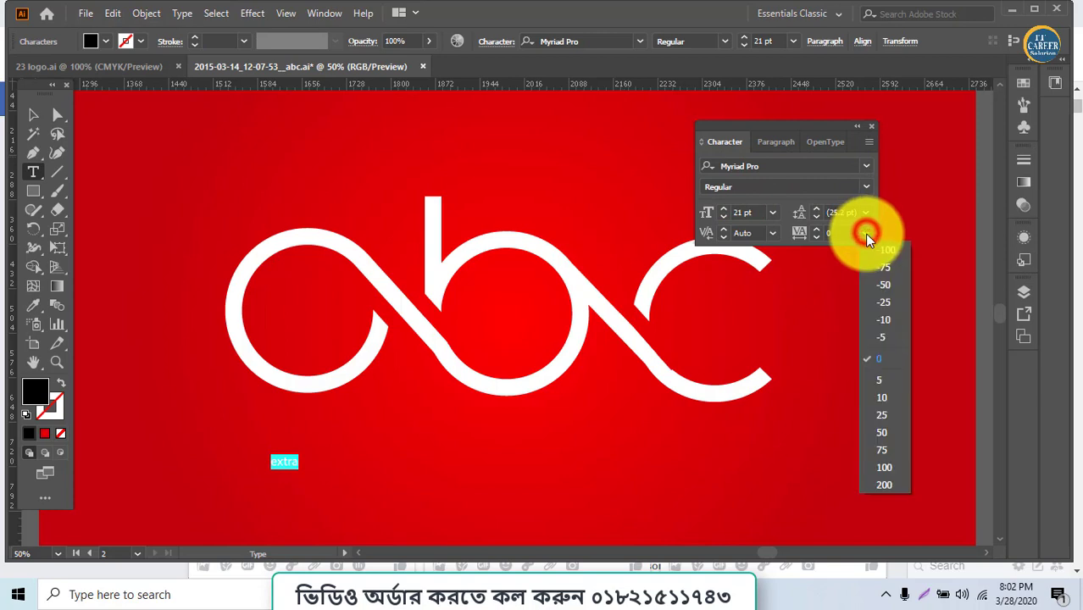
{"action": "left_click", "coordinate": [877, 486]}
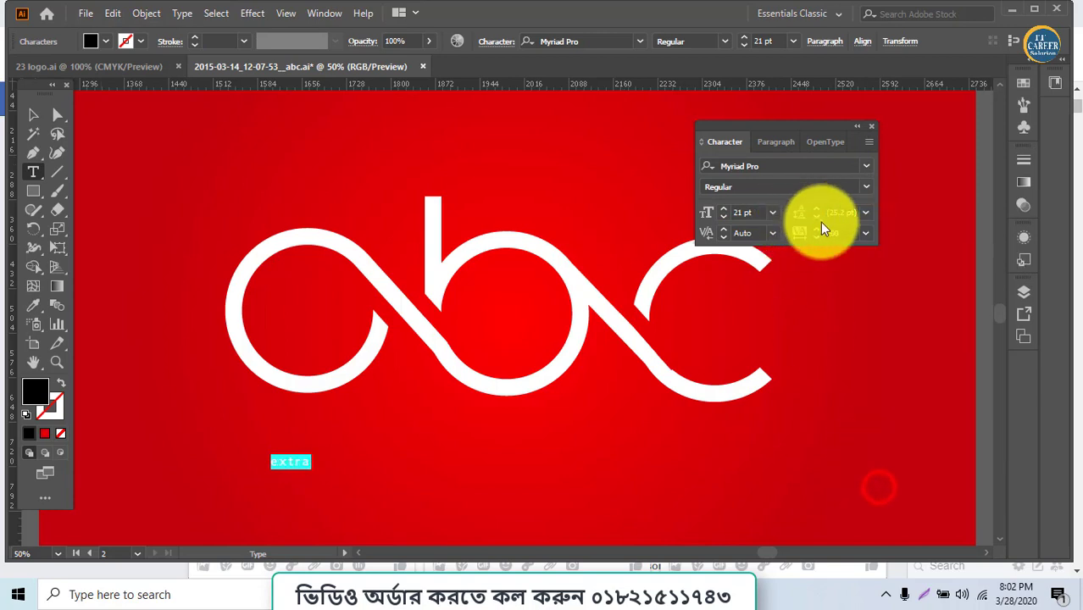
{"action": "left_click", "coordinate": [832, 235]}
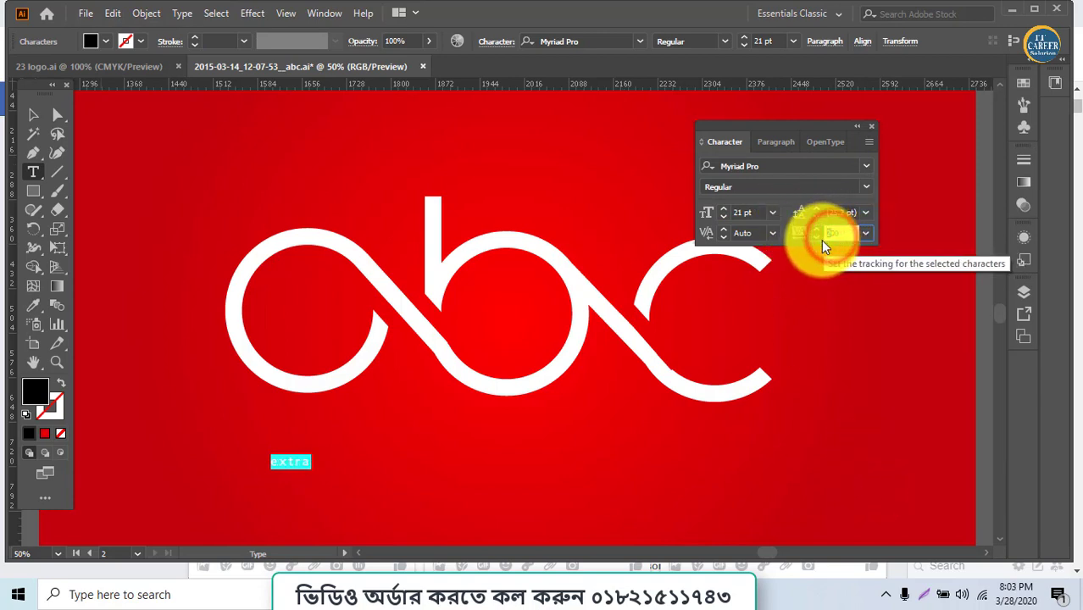
{"action": "type", "text": "5000"}
{"action": "key", "text": "Return"}
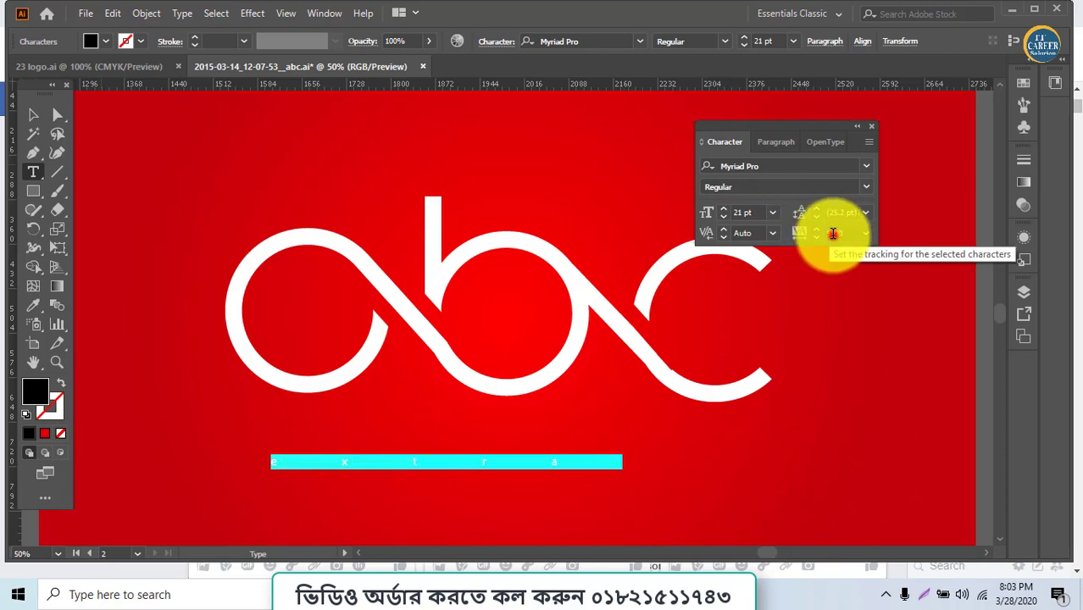
{"action": "left_click_drag", "start_coordinate": [833, 233], "coordinate": [826, 234]}
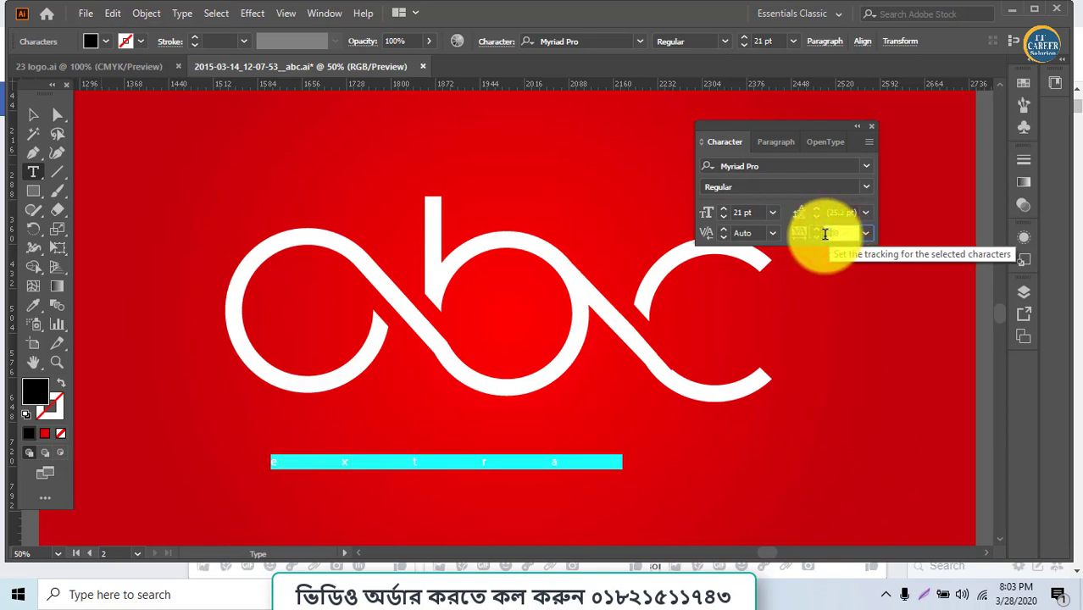
{"action": "key", "text": "Return"}
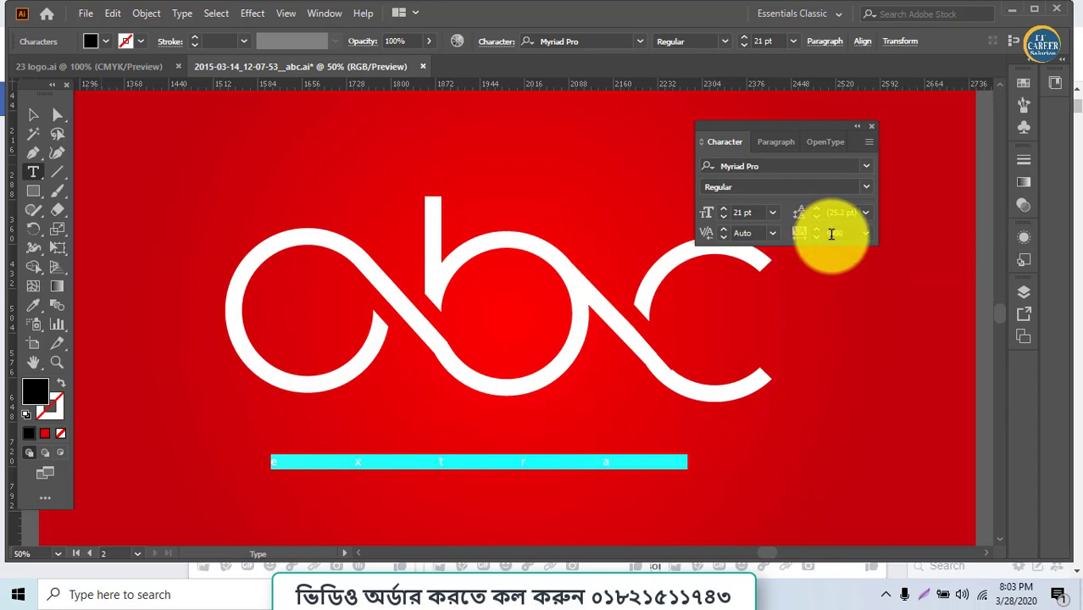
{"action": "left_click_drag", "start_coordinate": [832, 236], "coordinate": [825, 236]}
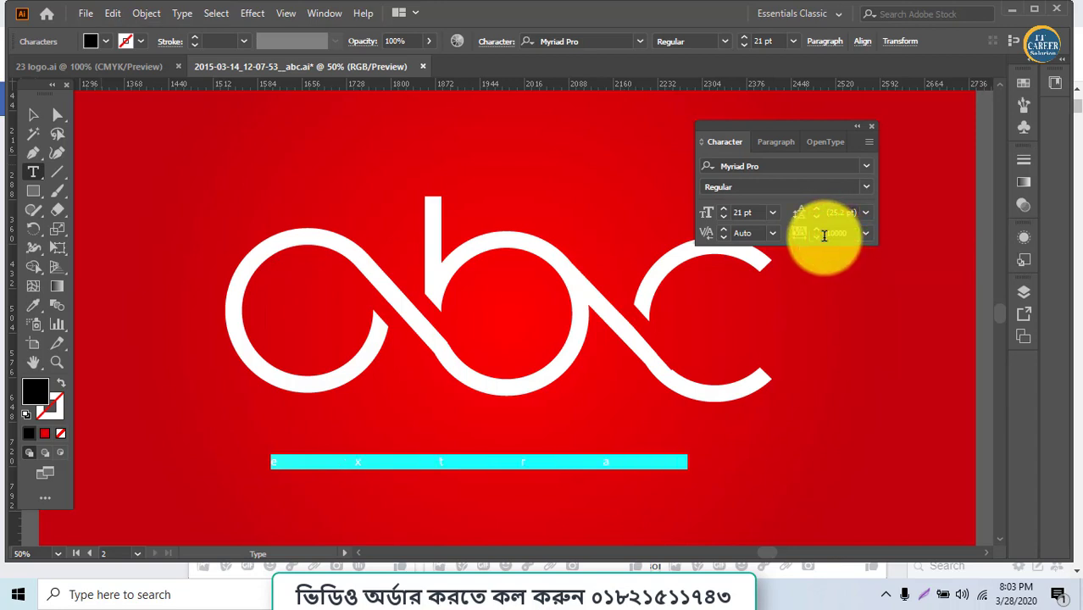
{"action": "key", "text": "Return"}
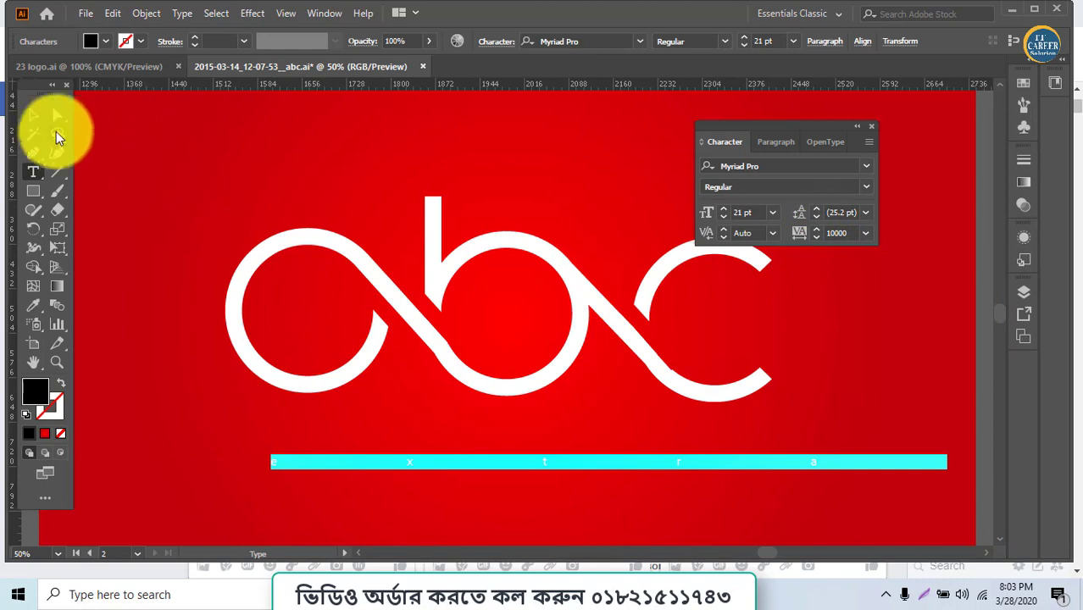
Step: Move the spaced-out word up and left so it sits just beneath the logo, then deselect it
{"action": "left_click", "coordinate": [32, 115]}
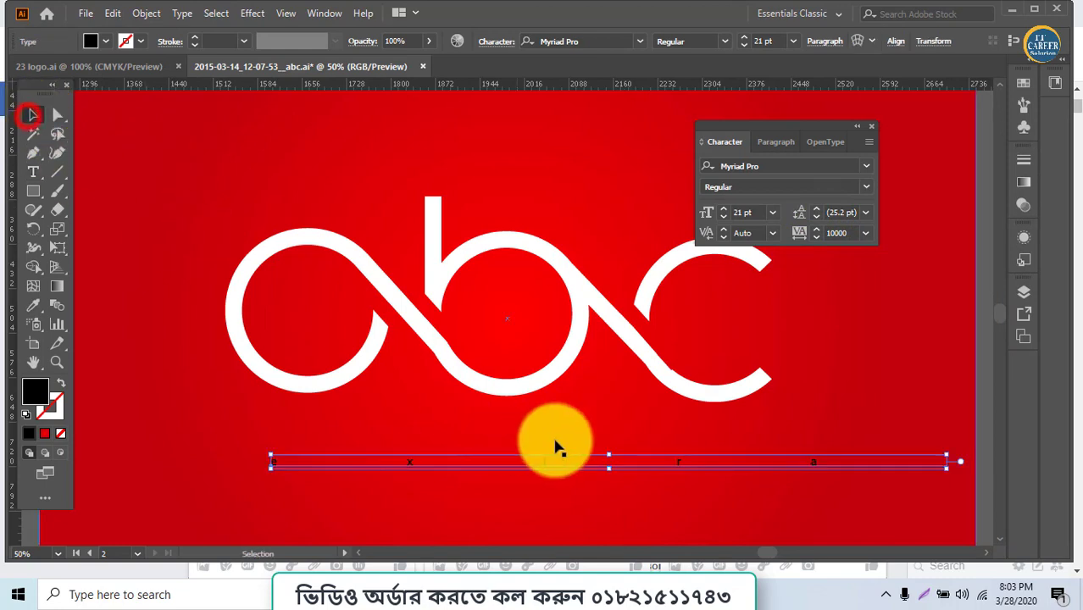
{"action": "left_click_drag", "start_coordinate": [767, 466], "coordinate": [742, 439]}
{"action": "left_click", "coordinate": [784, 481]}
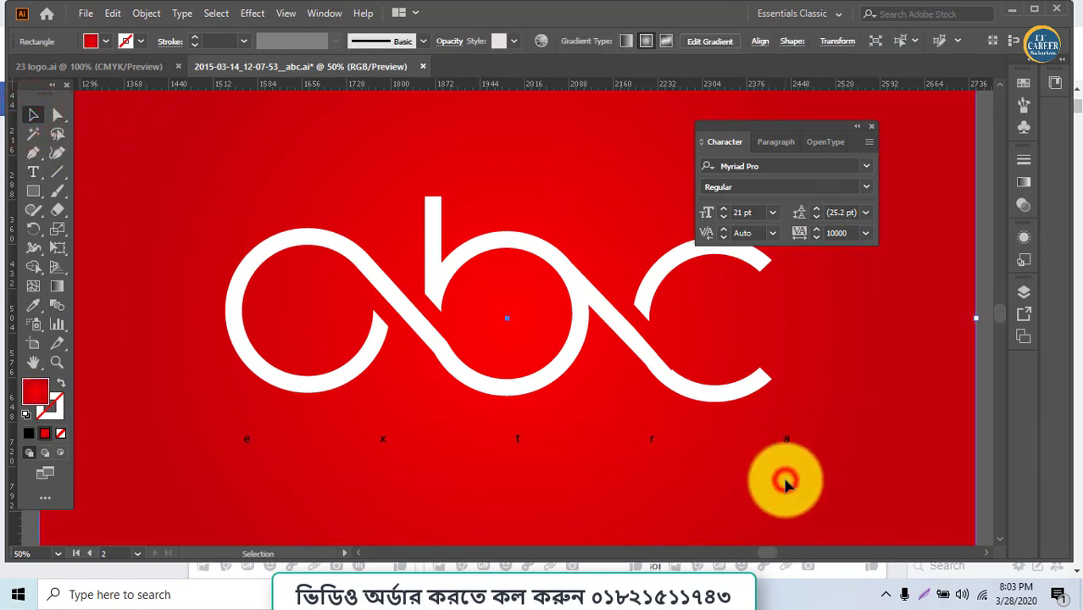
Step: Set the tagline's font size to 35 pt and its tracking to 6000
{"action": "left_click", "coordinate": [790, 441]}
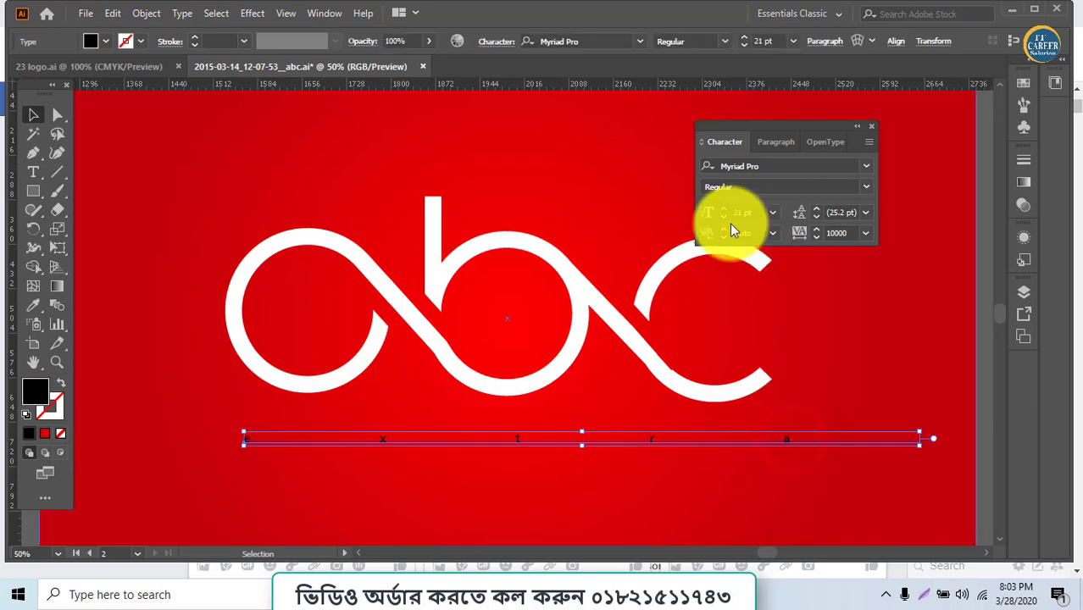
{"action": "left_click", "coordinate": [722, 210]}
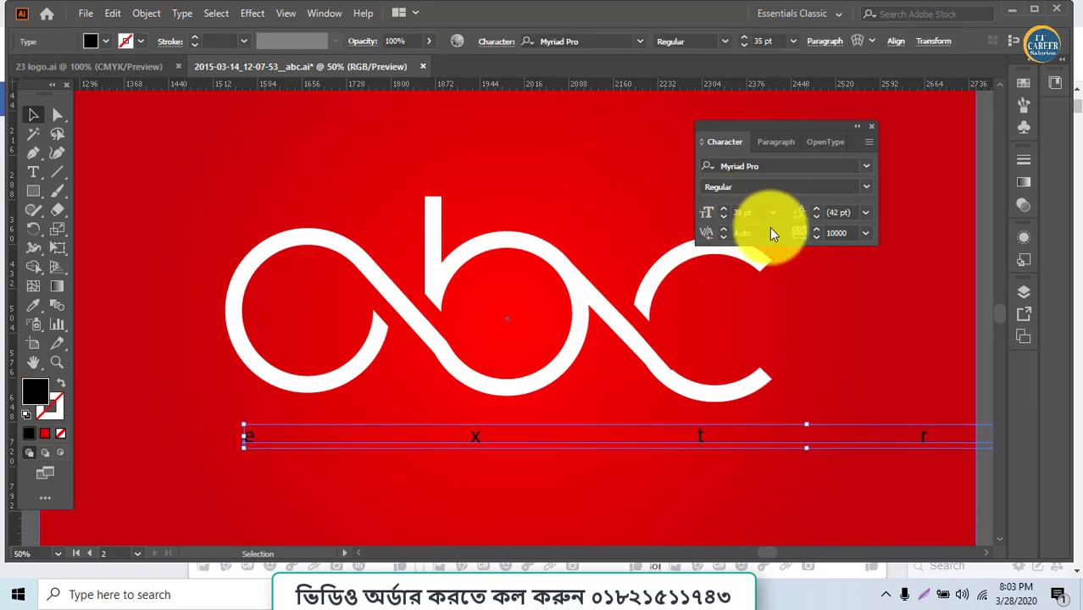
{"action": "left_click", "coordinate": [828, 233]}
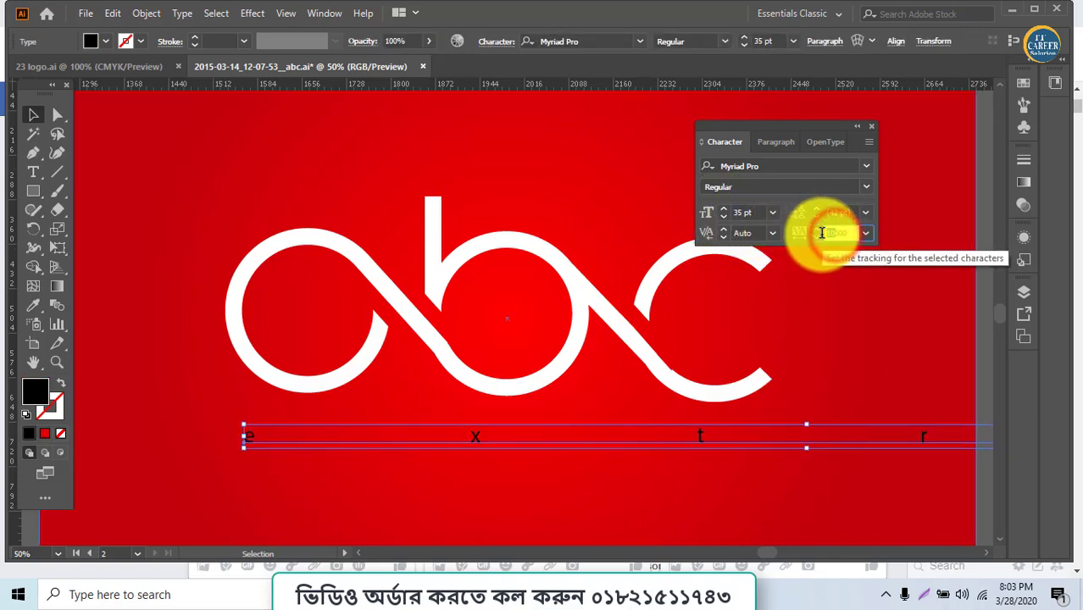
{"action": "key", "text": "Return"}
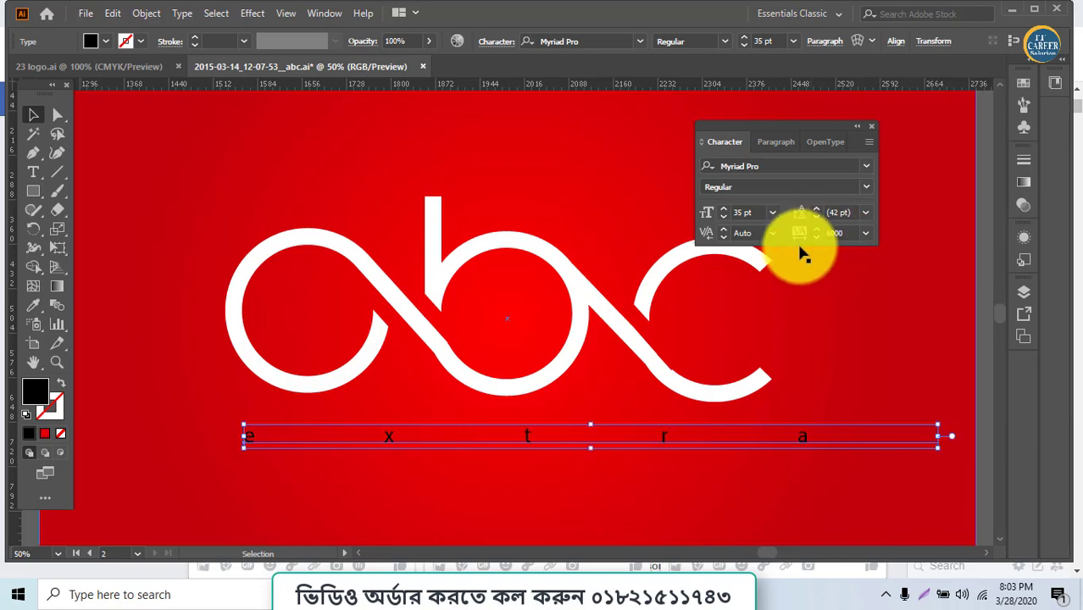
Step: Tighten the tagline's tracking to 4500
{"action": "left_click", "coordinate": [817, 238]}
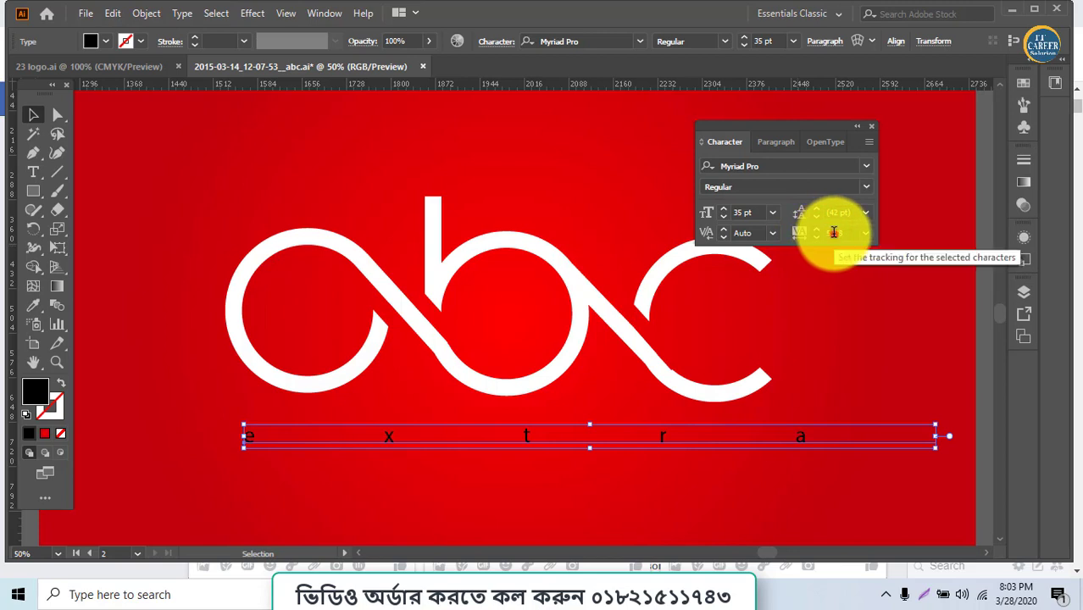
{"action": "left_click", "coordinate": [834, 231]}
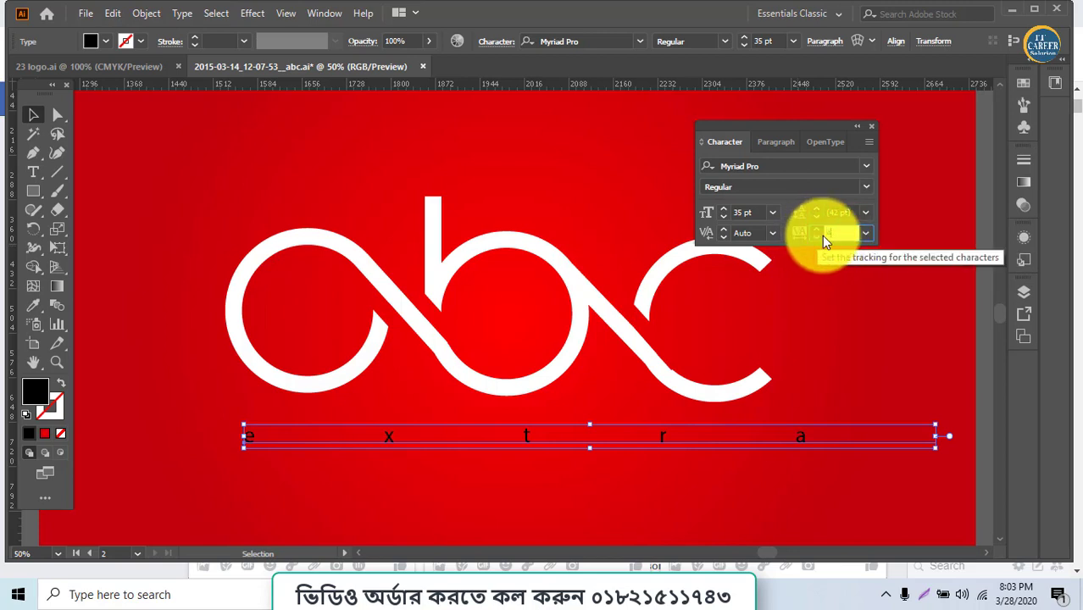
{"action": "type", "text": "4500"}
{"action": "key", "text": "Return"}
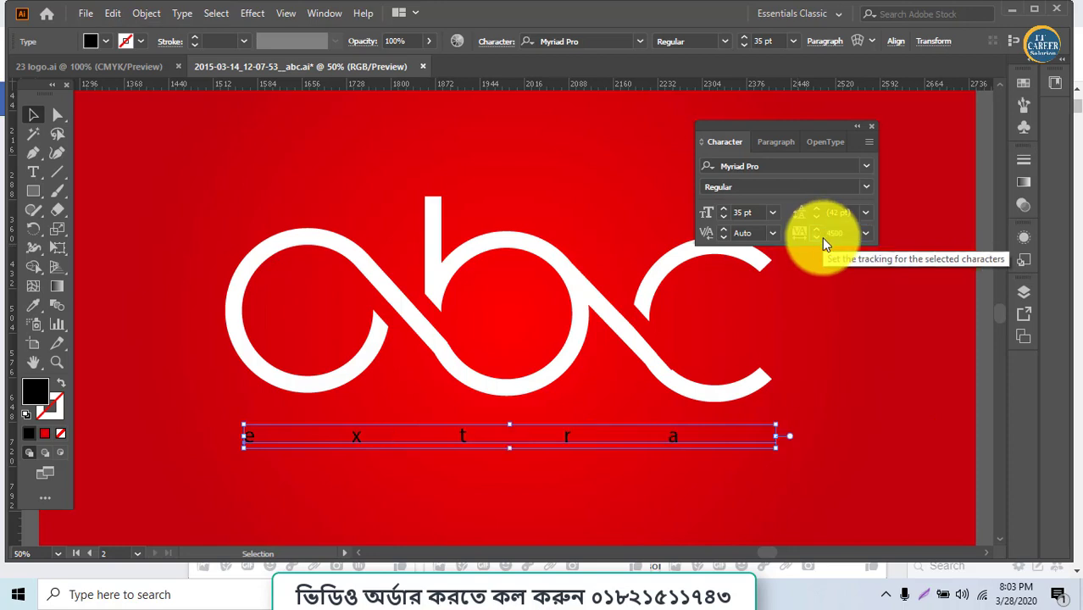
Step: Set the tagline's tracking to 5000 and change its case to UPPERCASE
{"action": "left_click", "coordinate": [839, 232]}
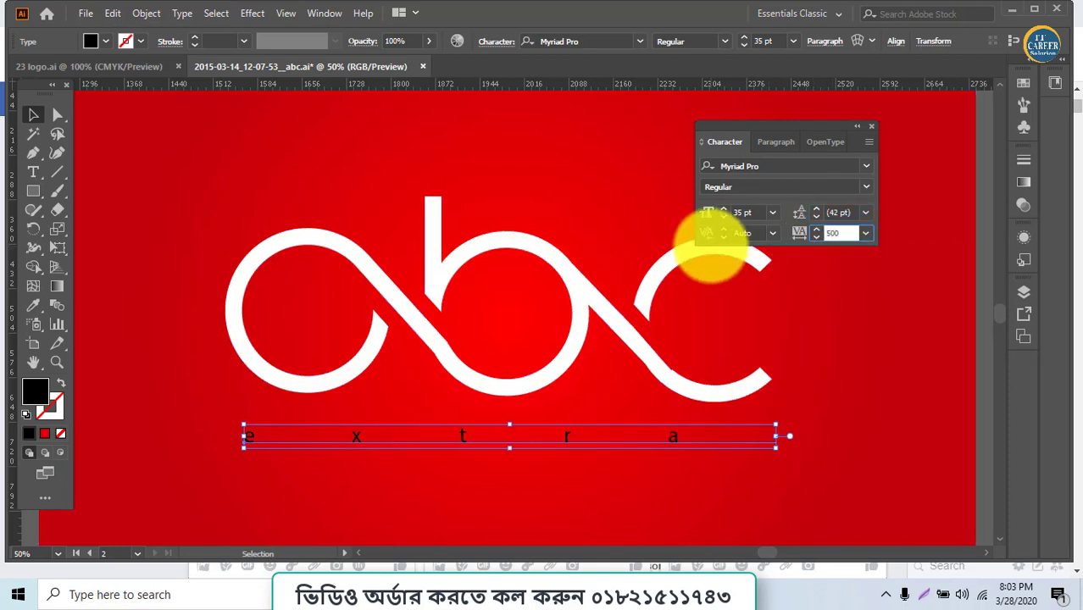
{"action": "type", "text": "5000"}
{"action": "key", "text": "Return"}
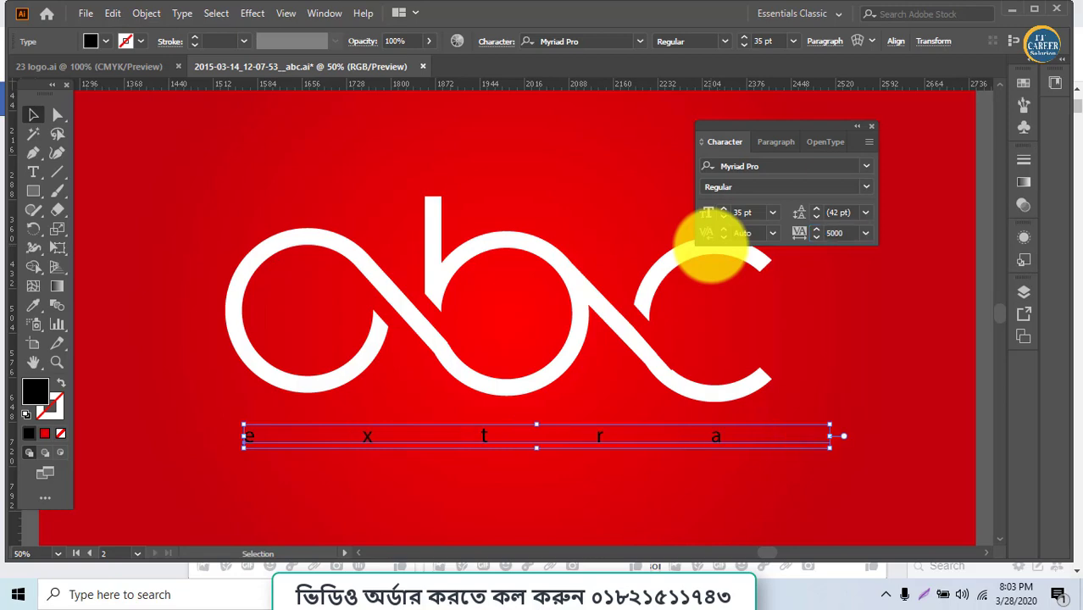
{"action": "left_click", "coordinate": [177, 12]}
{"action": "left_click", "coordinate": [222, 255]}
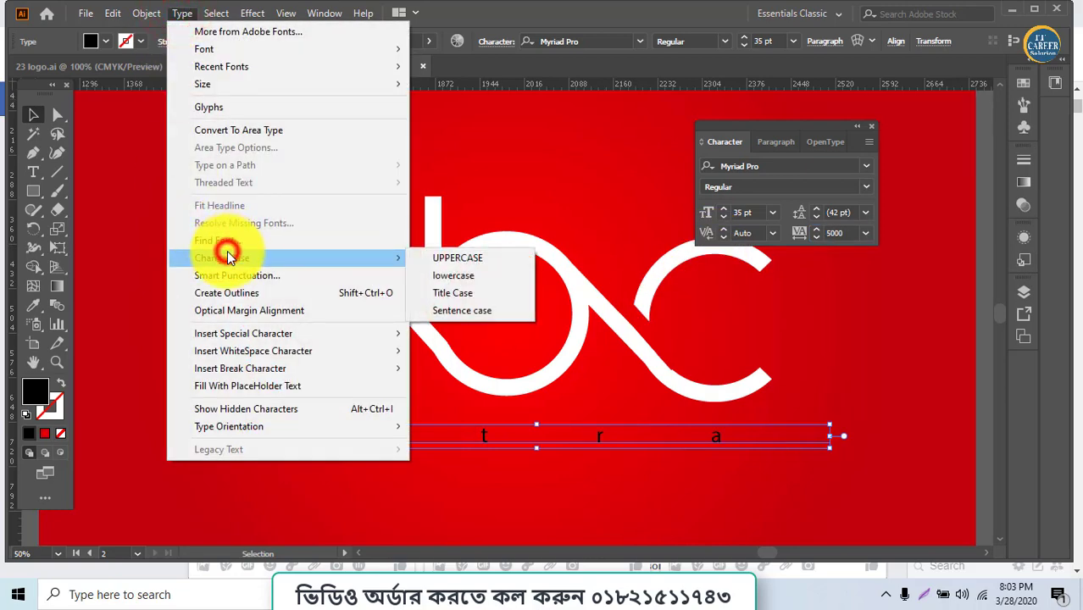
{"action": "left_click", "coordinate": [463, 258]}
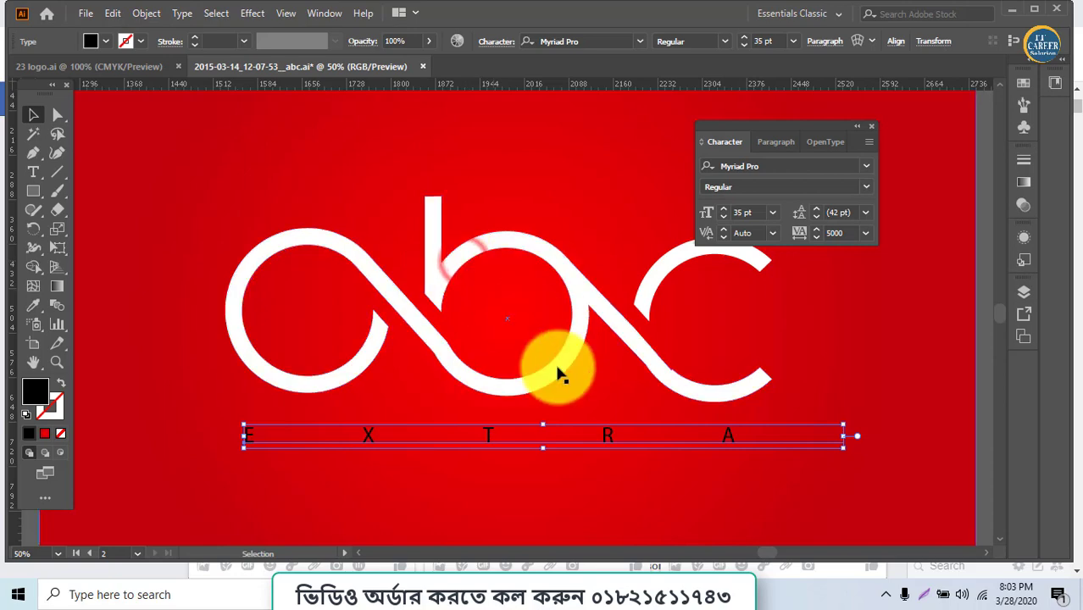
Step: Convert the EXTRA tagline text to outlines
{"action": "left_click", "coordinate": [630, 527]}
{"action": "left_click", "coordinate": [180, 13]}
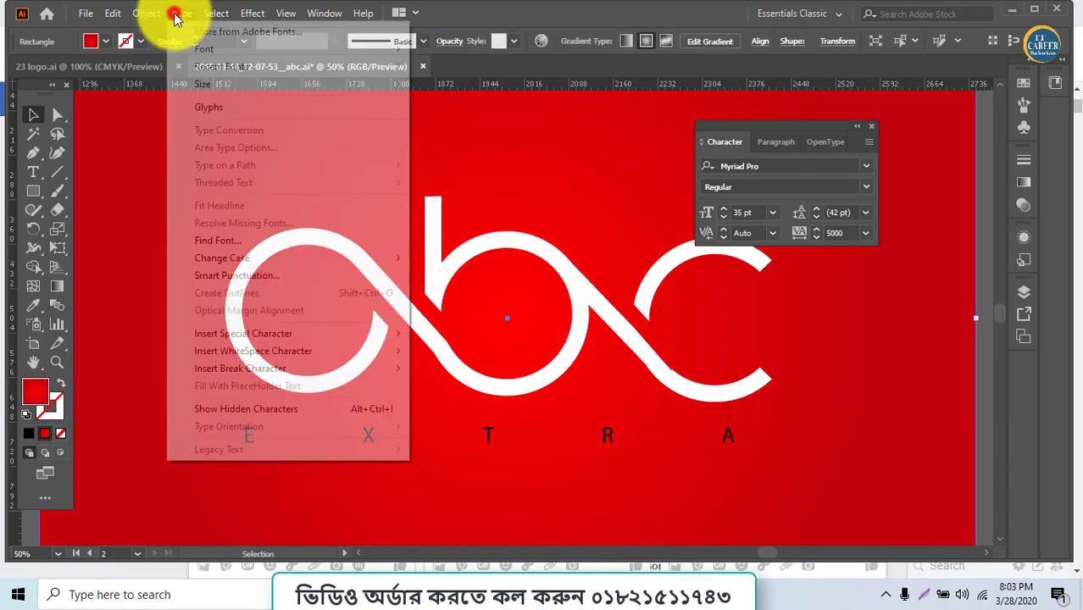
{"action": "left_click", "coordinate": [492, 439]}
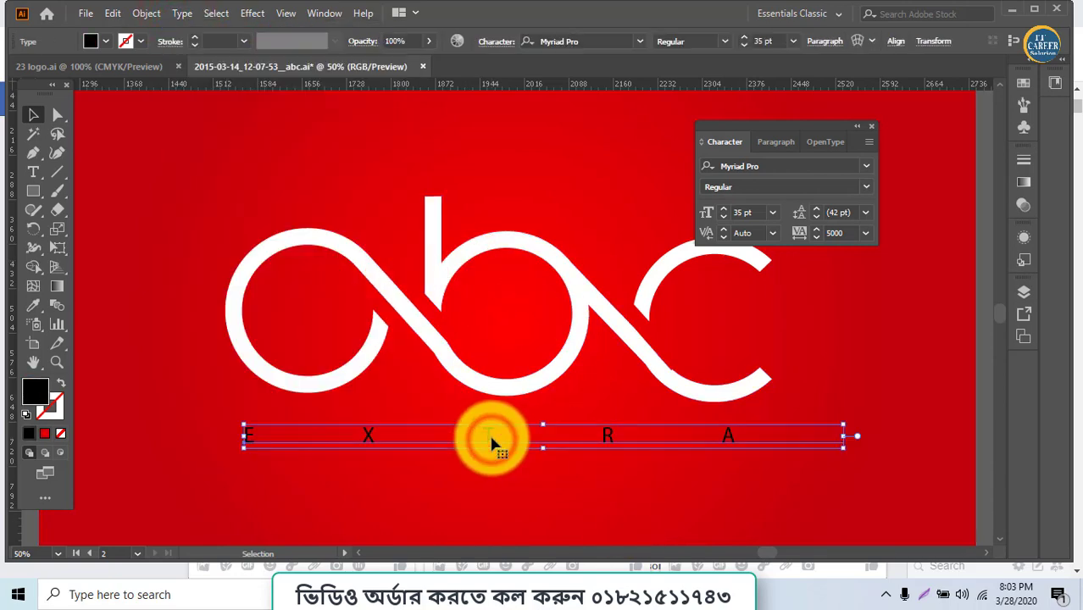
{"action": "right_click", "coordinate": [491, 438]}
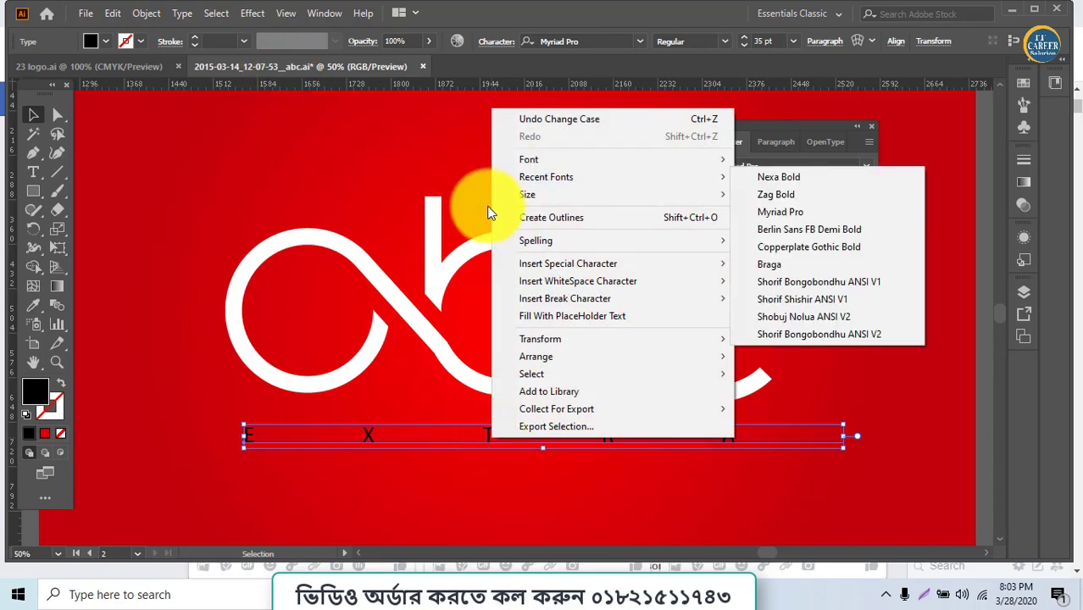
{"action": "left_click", "coordinate": [181, 13]}
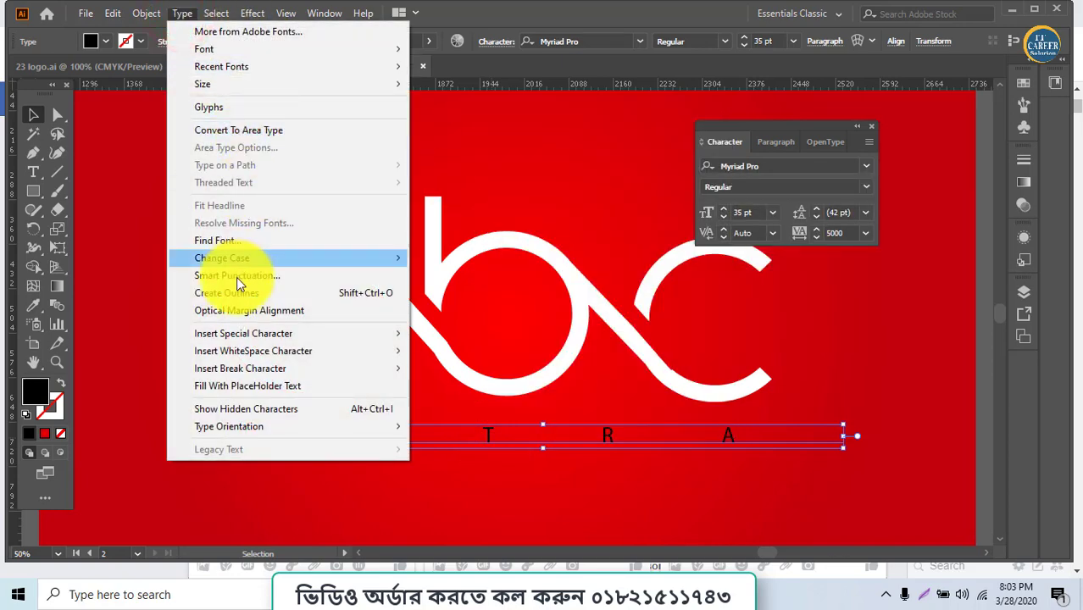
{"action": "mouse_move", "coordinate": [242, 260]}
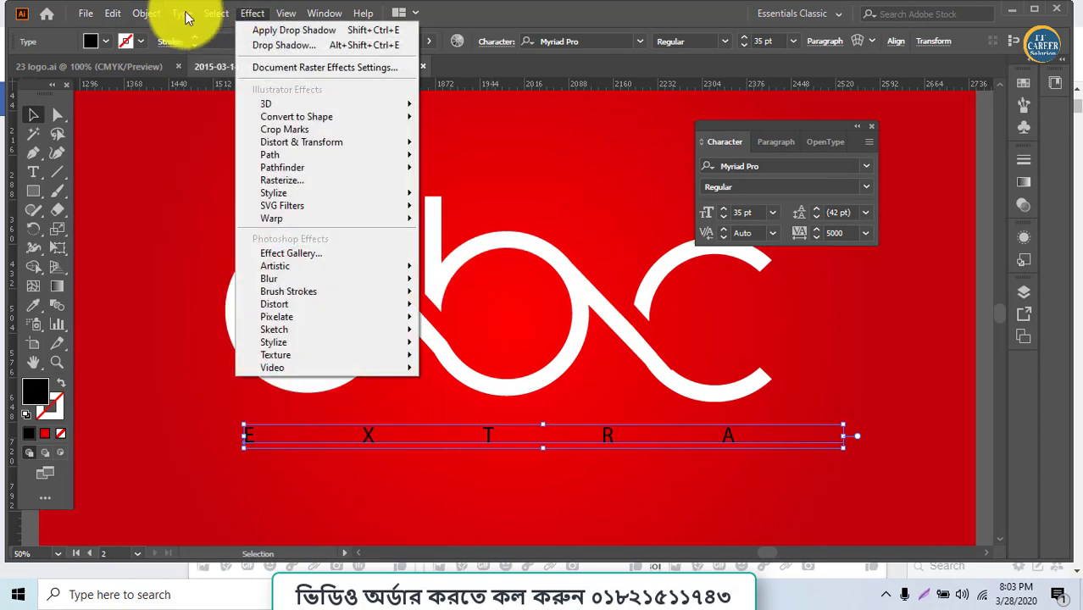
{"action": "left_click", "coordinate": [150, 15]}
{"action": "right_click", "coordinate": [448, 412]}
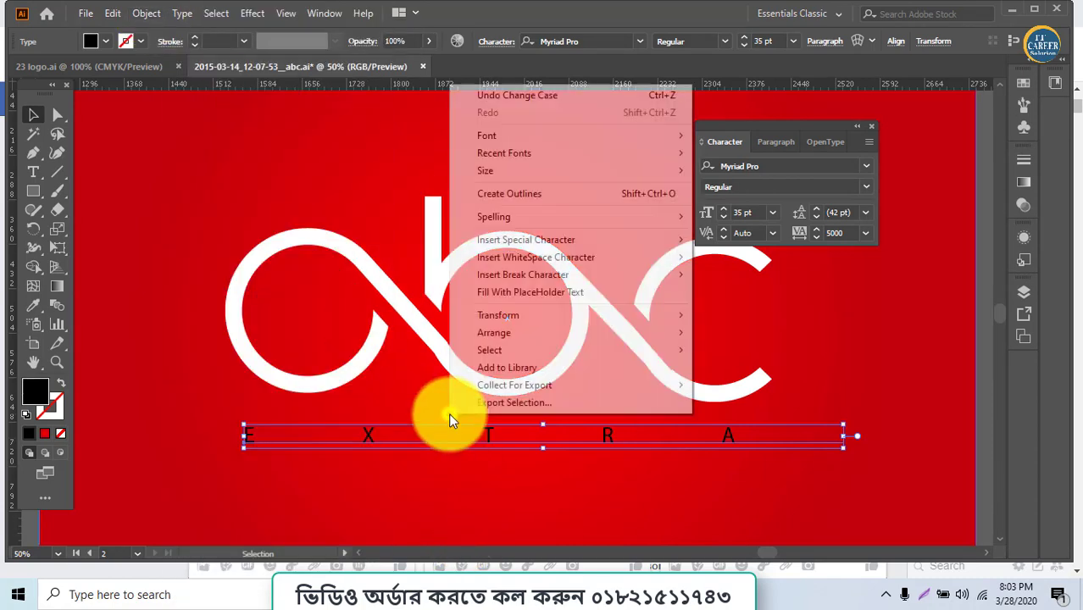
{"action": "left_click", "coordinate": [496, 194]}
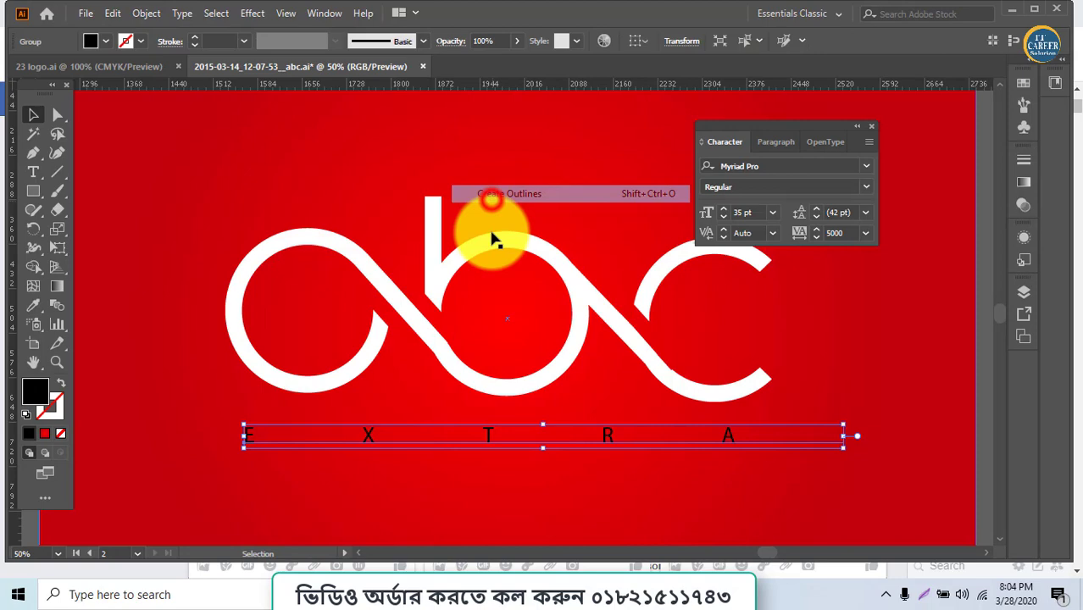
Step: Move the outlined tagline about 14 pt right and 3 pt up beneath the logo, then deselect it
{"action": "left_click", "coordinate": [637, 519]}
{"action": "left_click_drag", "start_coordinate": [608, 445], "coordinate": [617, 444]}
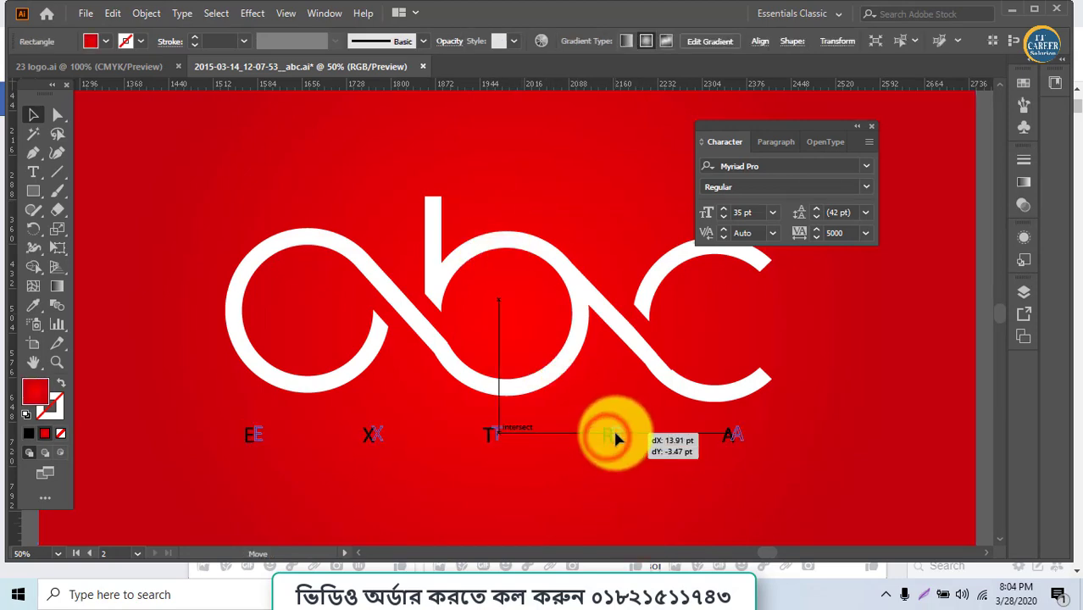
{"action": "left_click", "coordinate": [622, 502]}
{"action": "key", "text": "ctrl+minus"}
{"action": "key", "text": "ctrl+minus"}
{"action": "key", "text": "ctrl+minus"}
{"action": "key", "text": "ctrl+minus"}
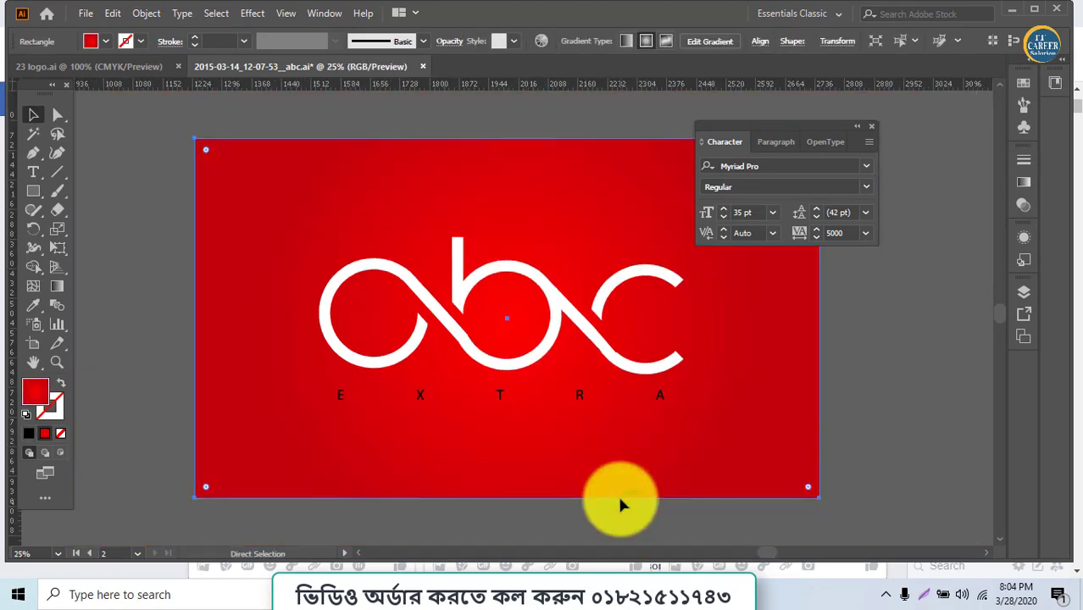